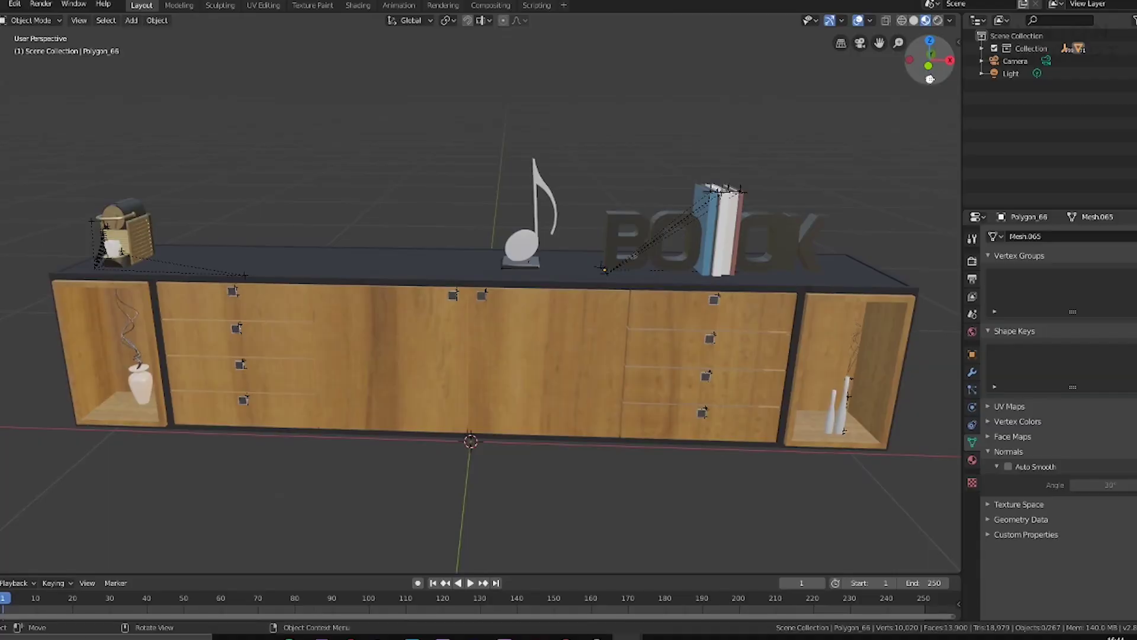
Step: Delete the default Light and Camera objects via the Outliner, leaving only the cabinet collection
mouse_move(912, 42)
mouse_down()
mouse_move(907, 52)
mouse_move(952, 64)
mouse_up()
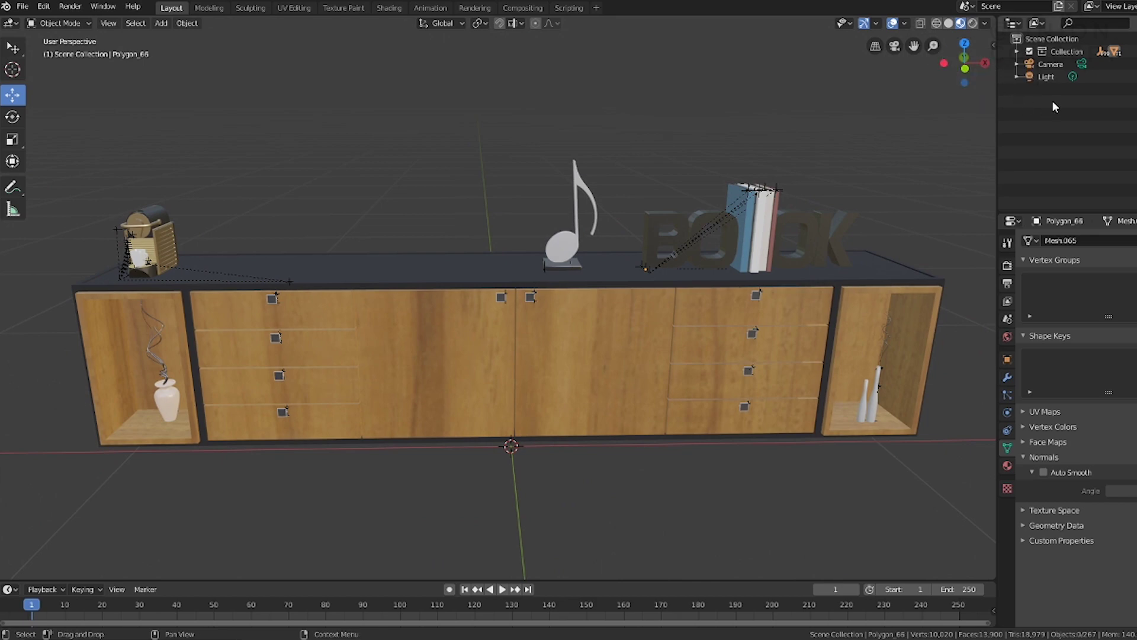
click(1050, 64)
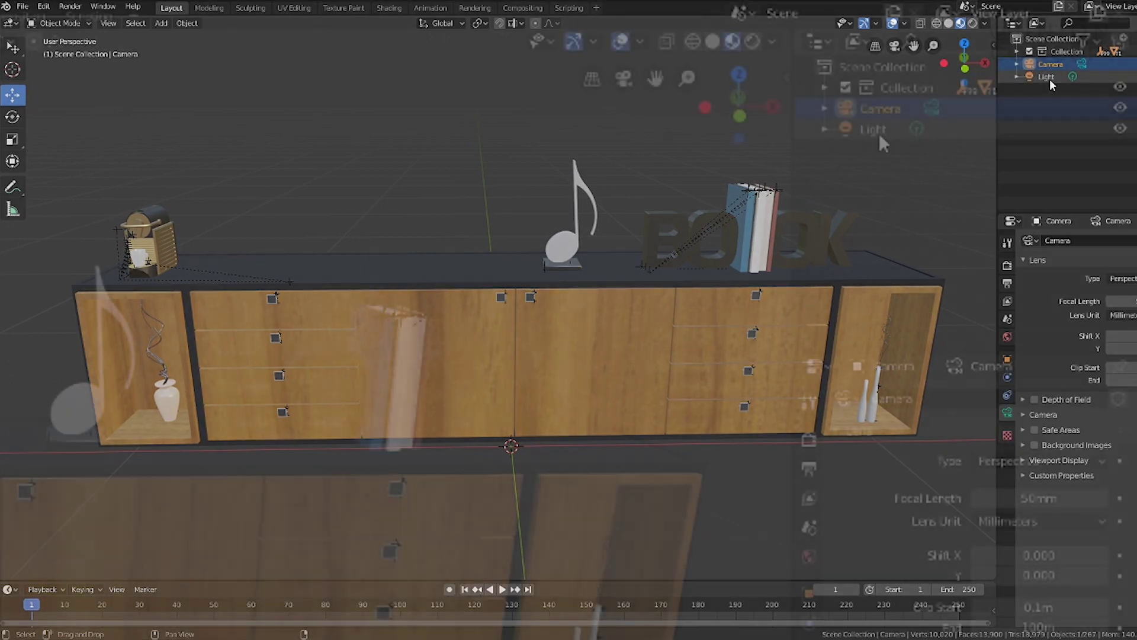
click(879, 131)
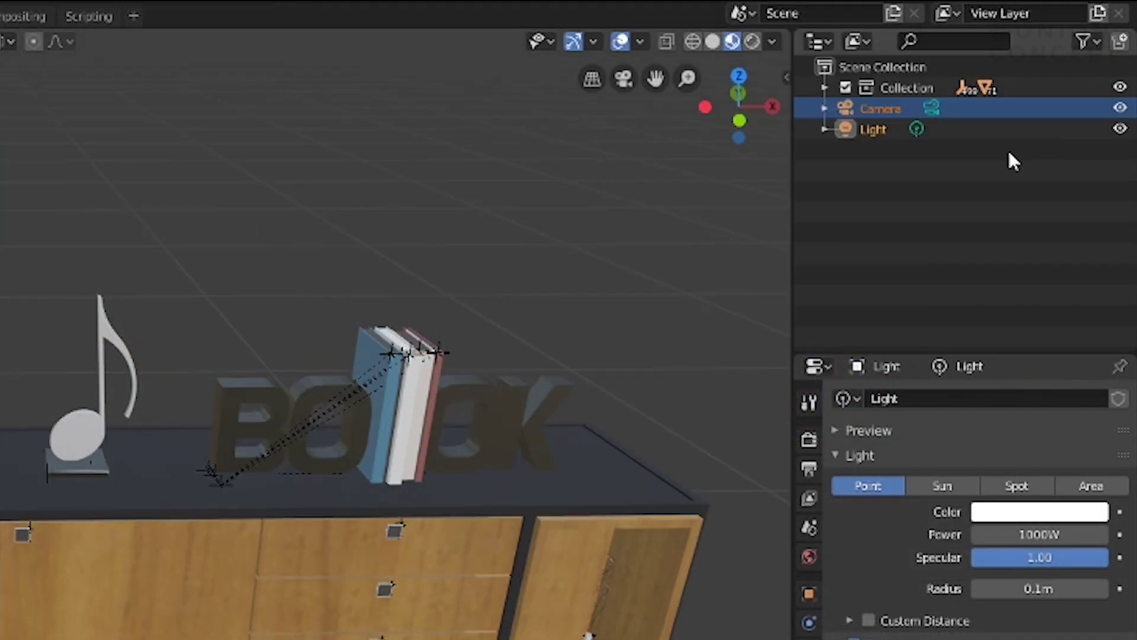
click(882, 123)
right_click(880, 126)
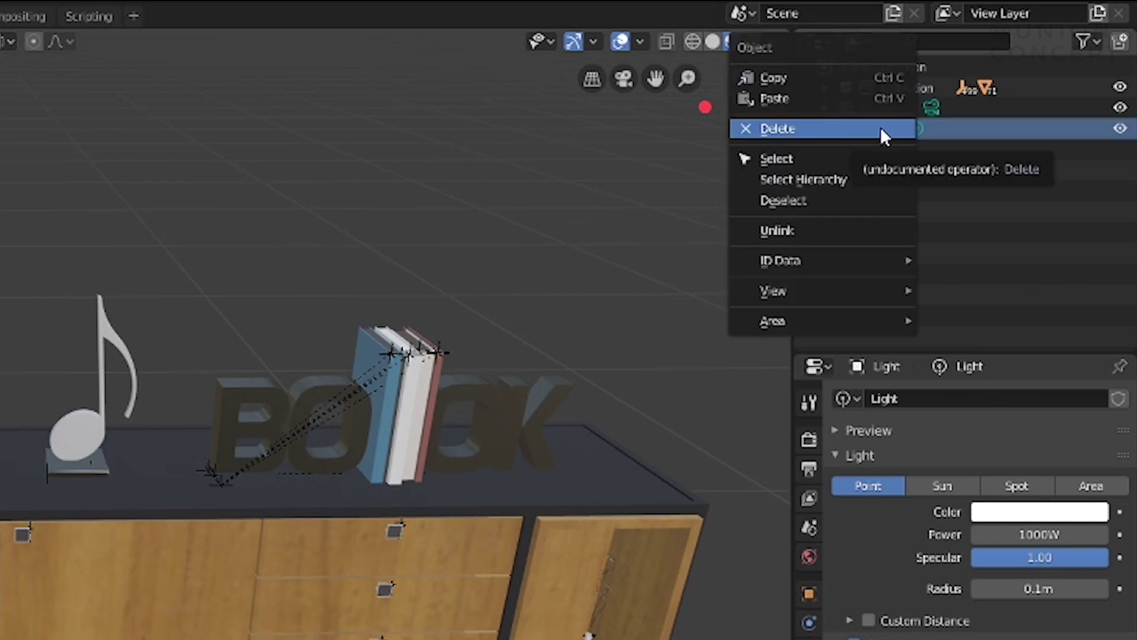
click(880, 126)
right_click(893, 101)
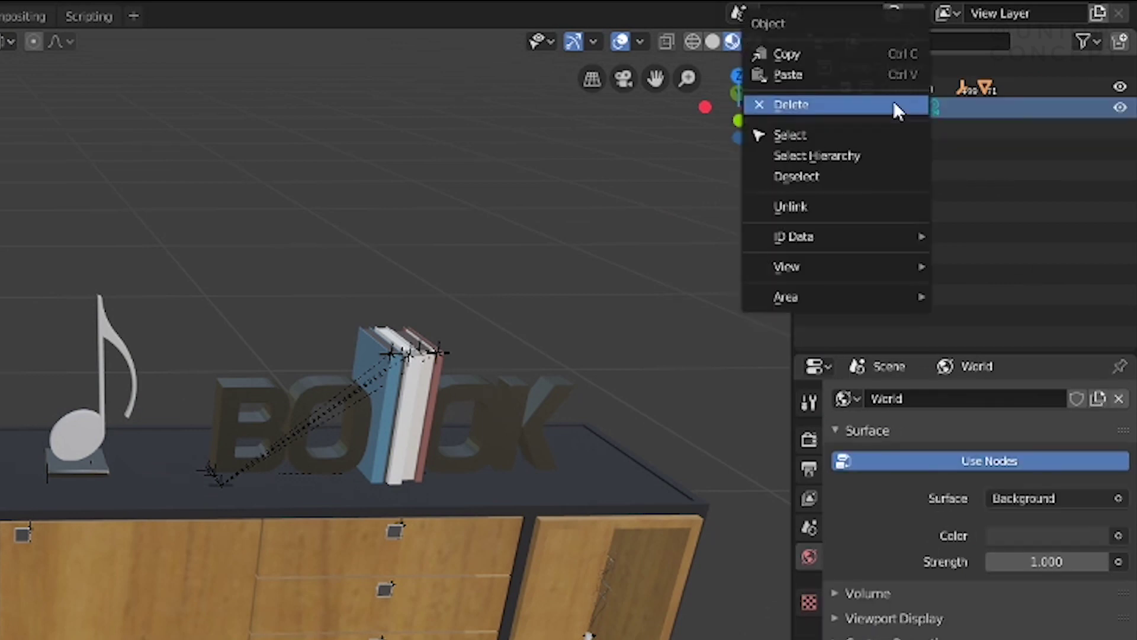
click(893, 101)
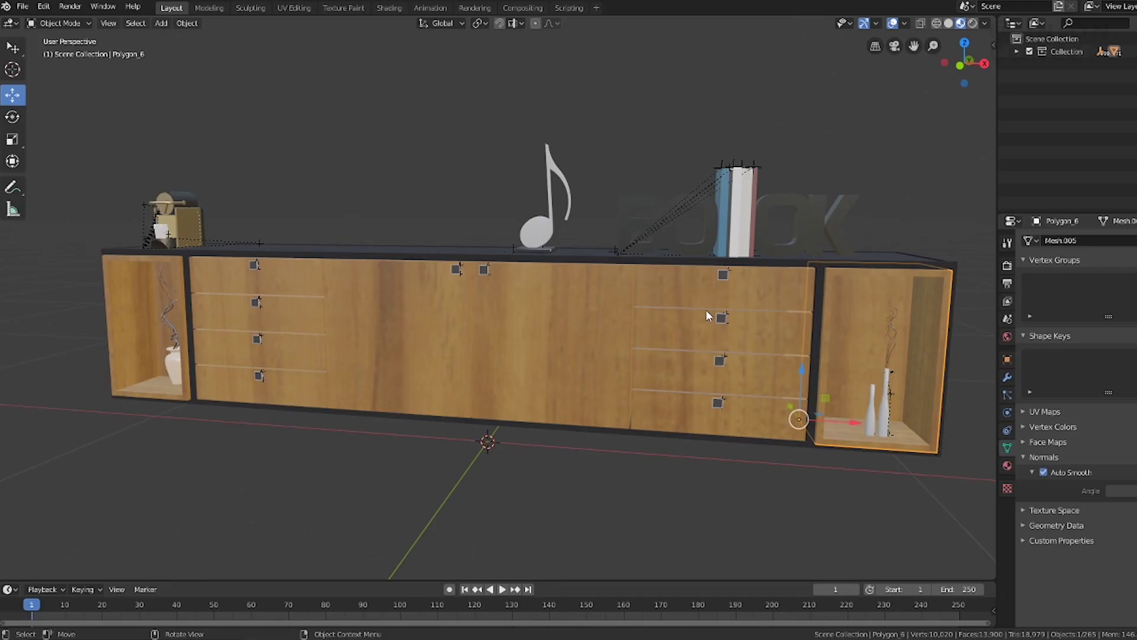
drag(978, 58, 960, 63)
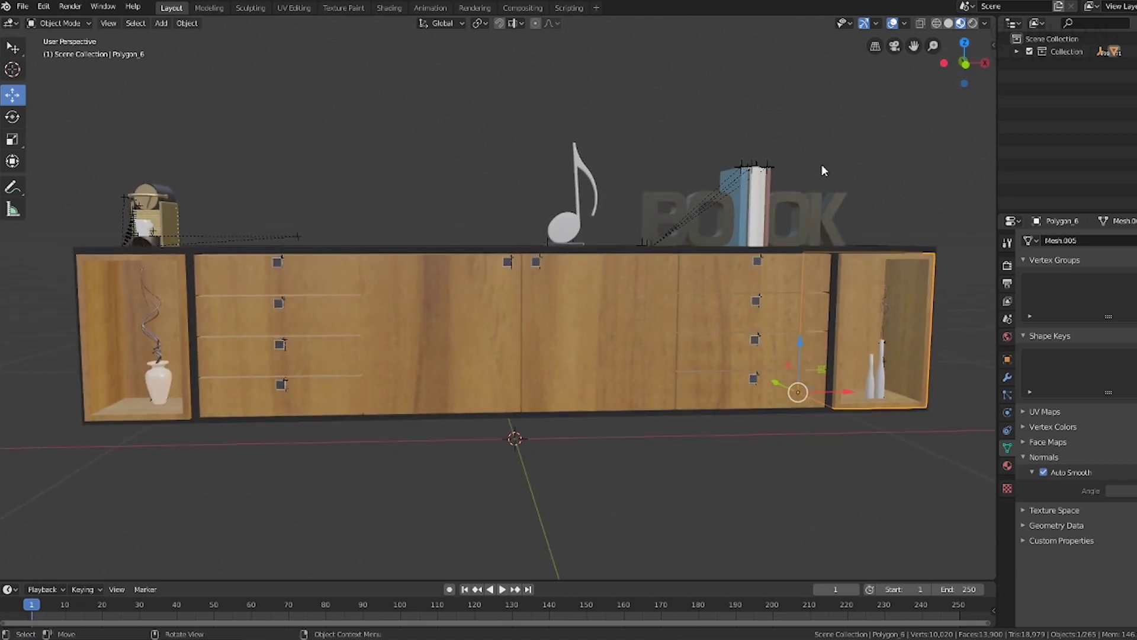
click(622, 345)
drag(964, 62, 963, 69)
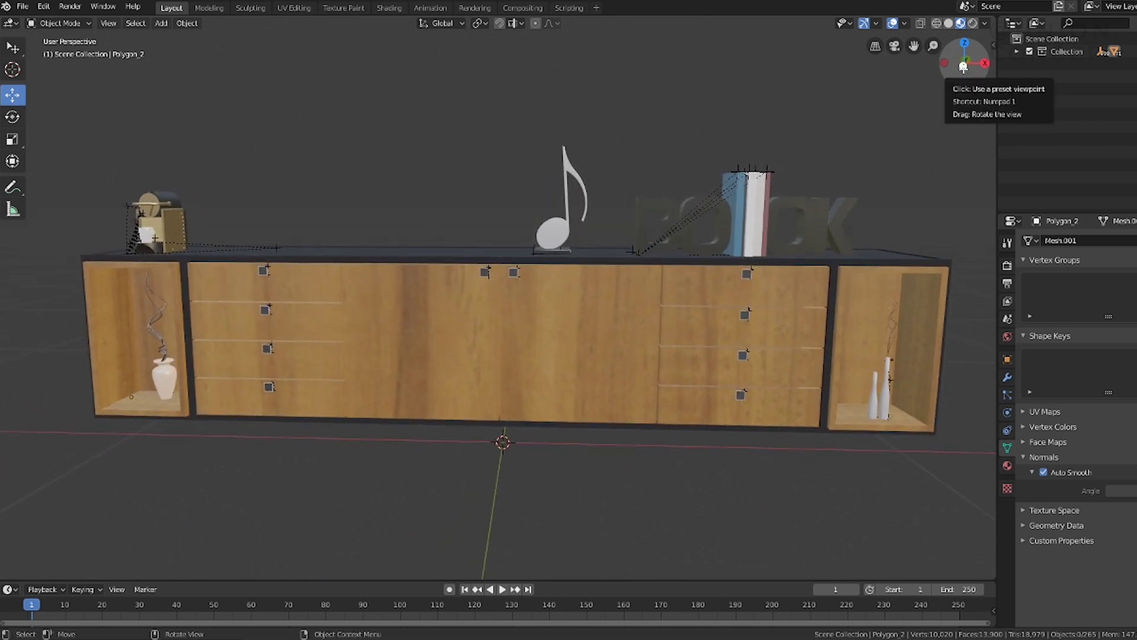
click(963, 66)
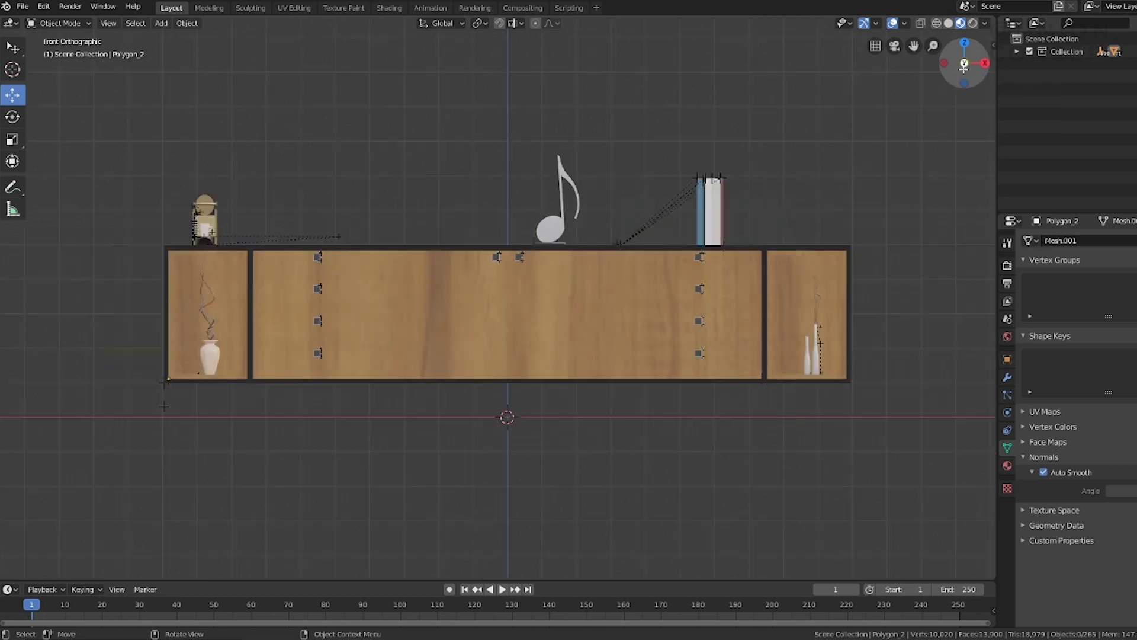
scroll(393, 321, down, 2)
scroll(402, 315, down, 3)
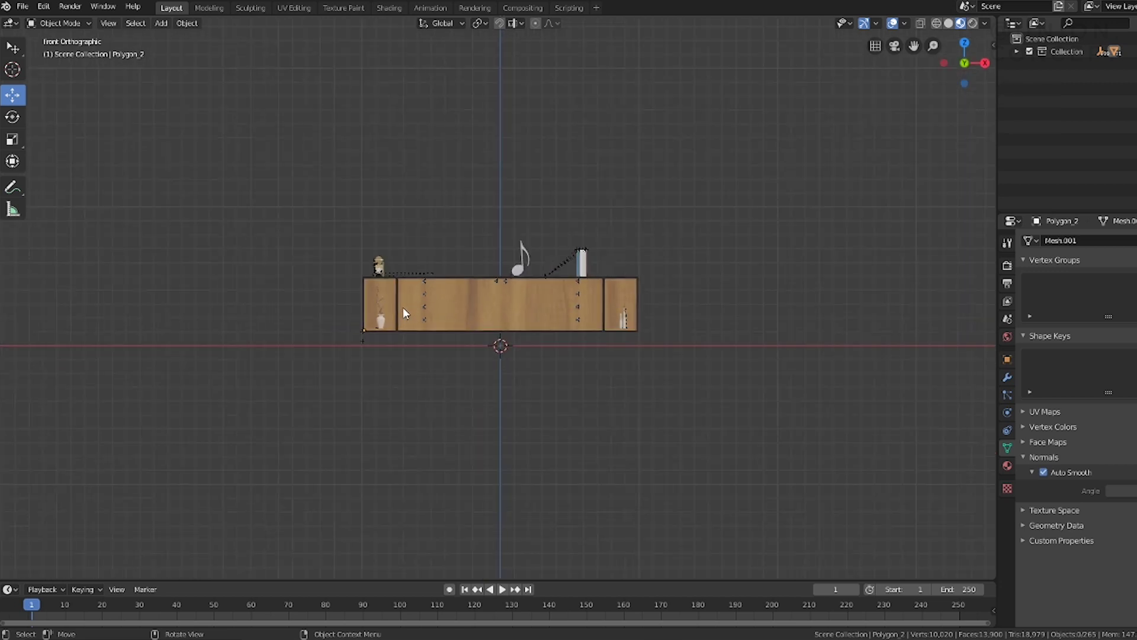
scroll(402, 312, down, 1)
scroll(485, 290, up, 1)
scroll(568, 268, up, 1)
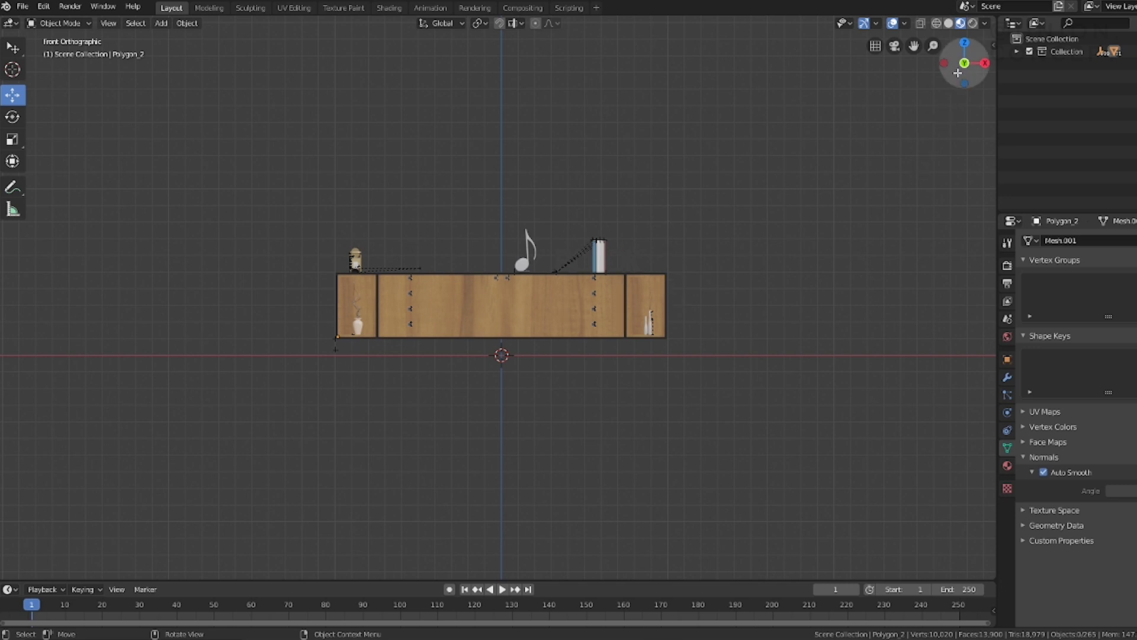
drag(964, 67, 947, 95)
scroll(486, 287, up, 4)
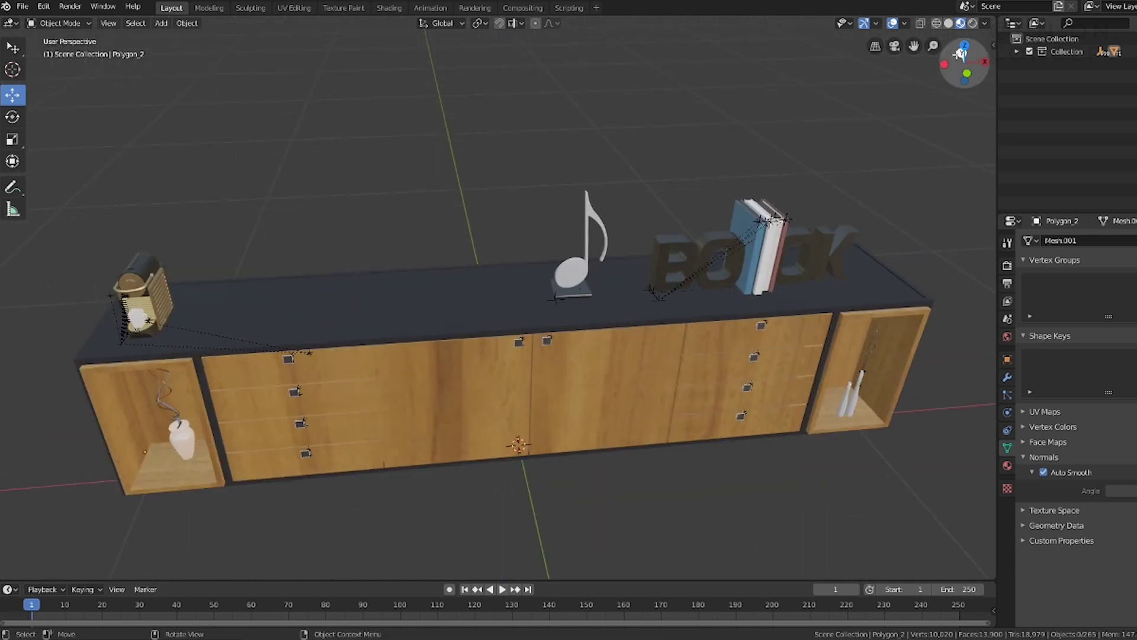
mouse_move(970, 61)
mouse_down()
mouse_move(977, 42)
mouse_move(980, 59)
mouse_up()
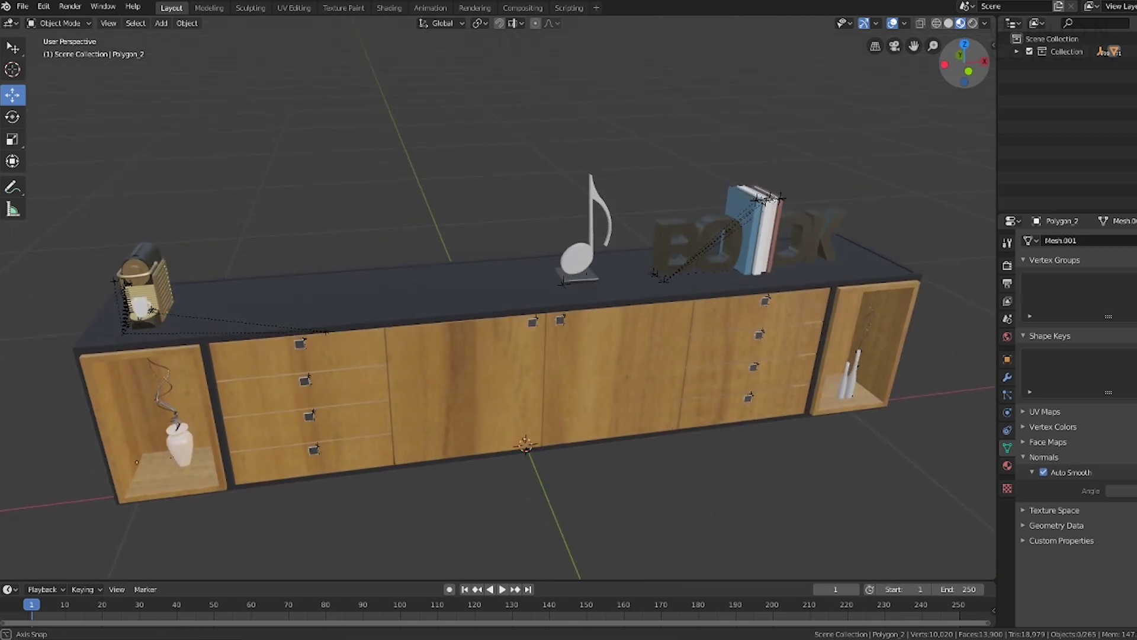
drag(980, 59, 977, 62)
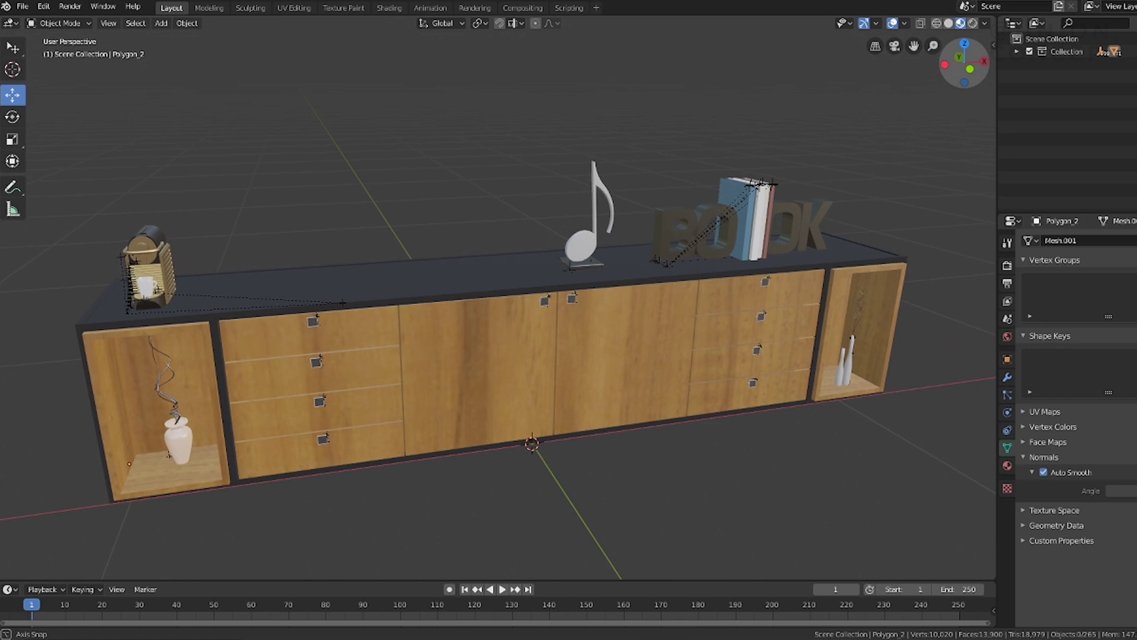
scroll(912, 157, down, 3)
scroll(912, 157, down, 1)
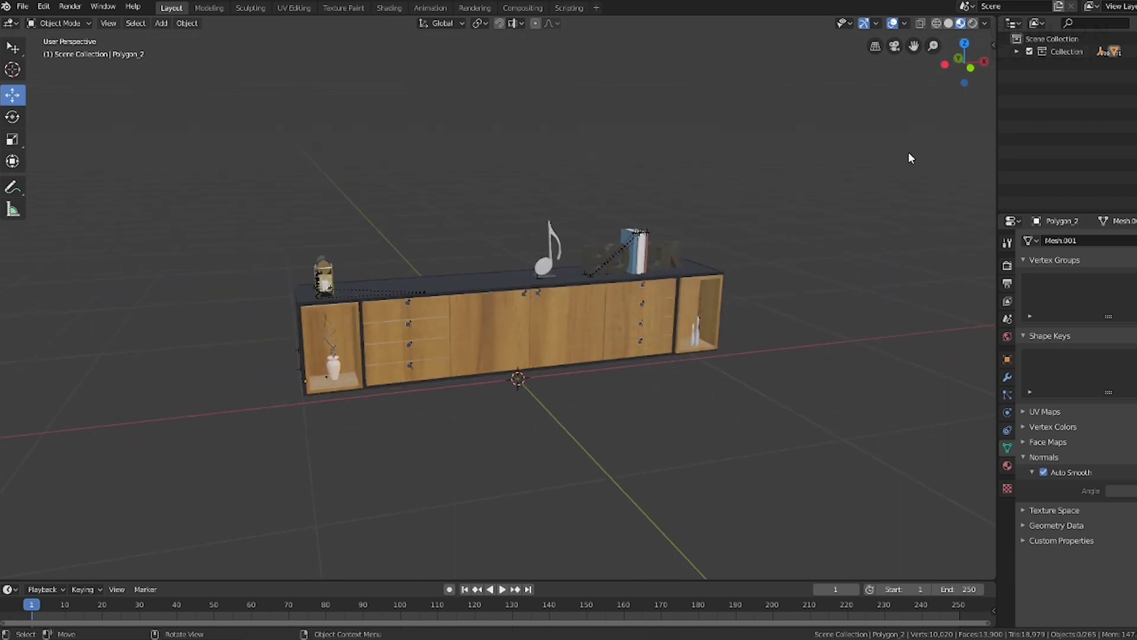
drag(980, 68, 974, 68)
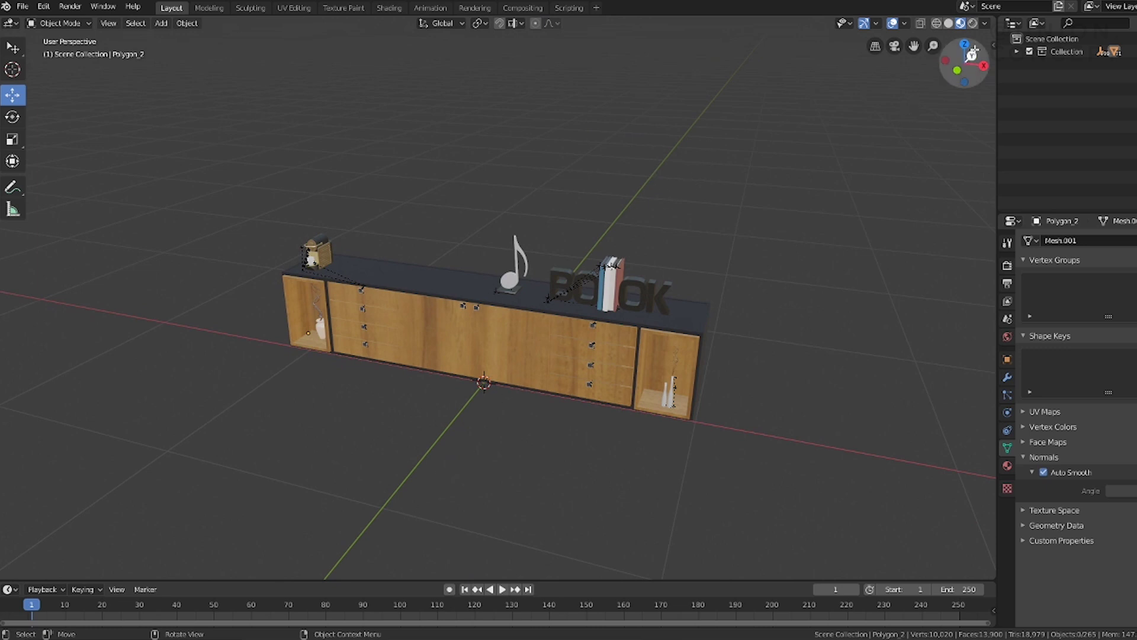
drag(965, 62, 959, 63)
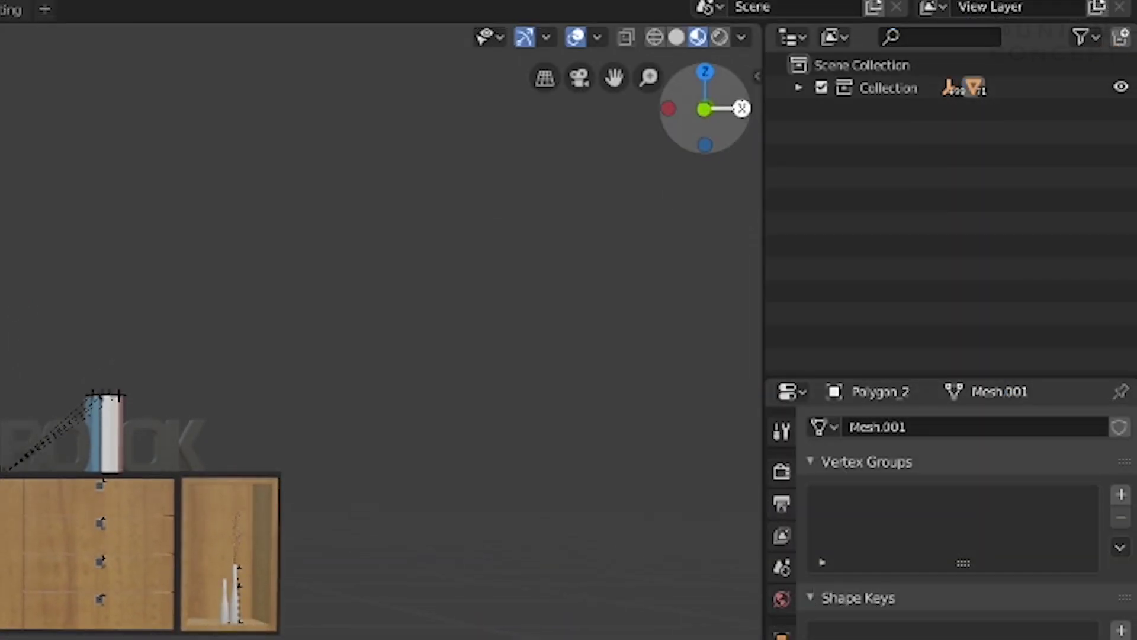
click(703, 112)
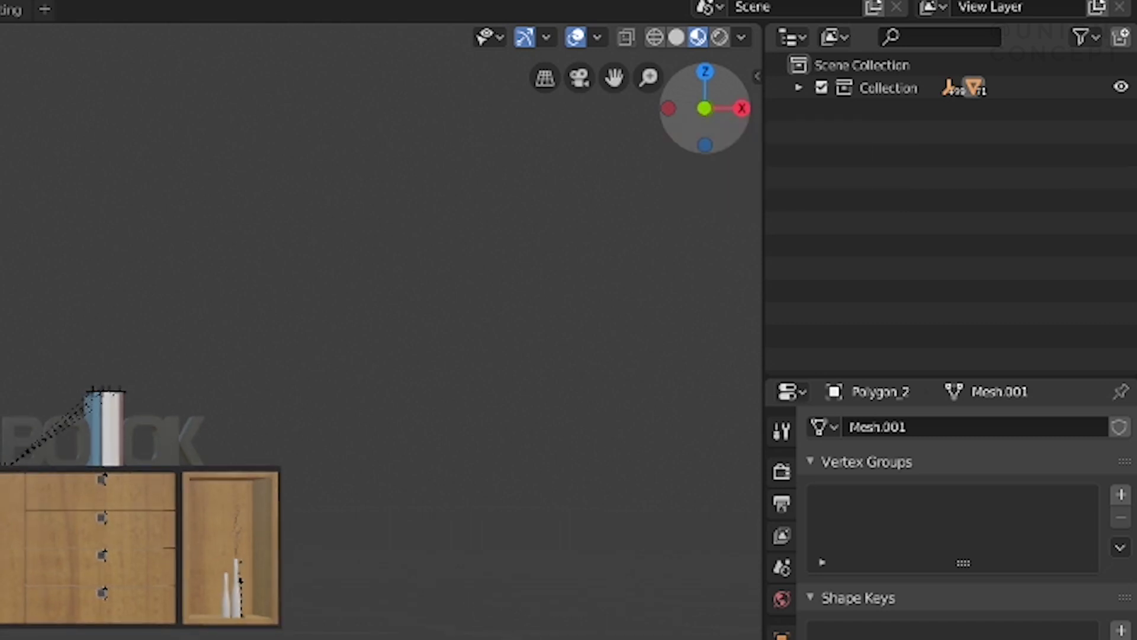
drag(705, 113, 705, 120)
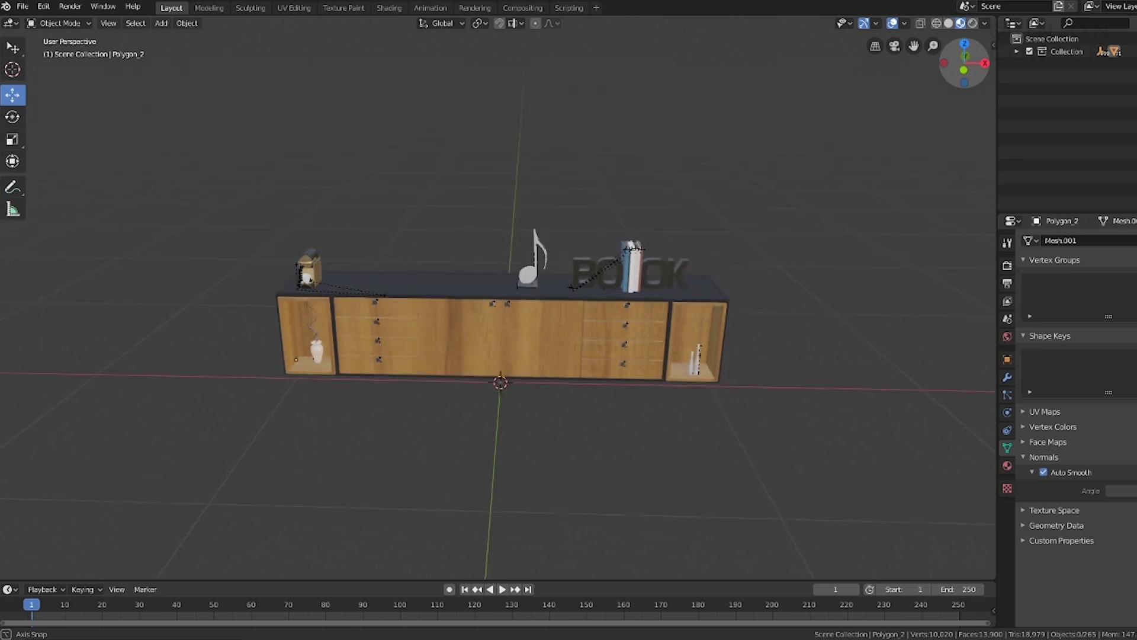
drag(964, 63, 964, 67)
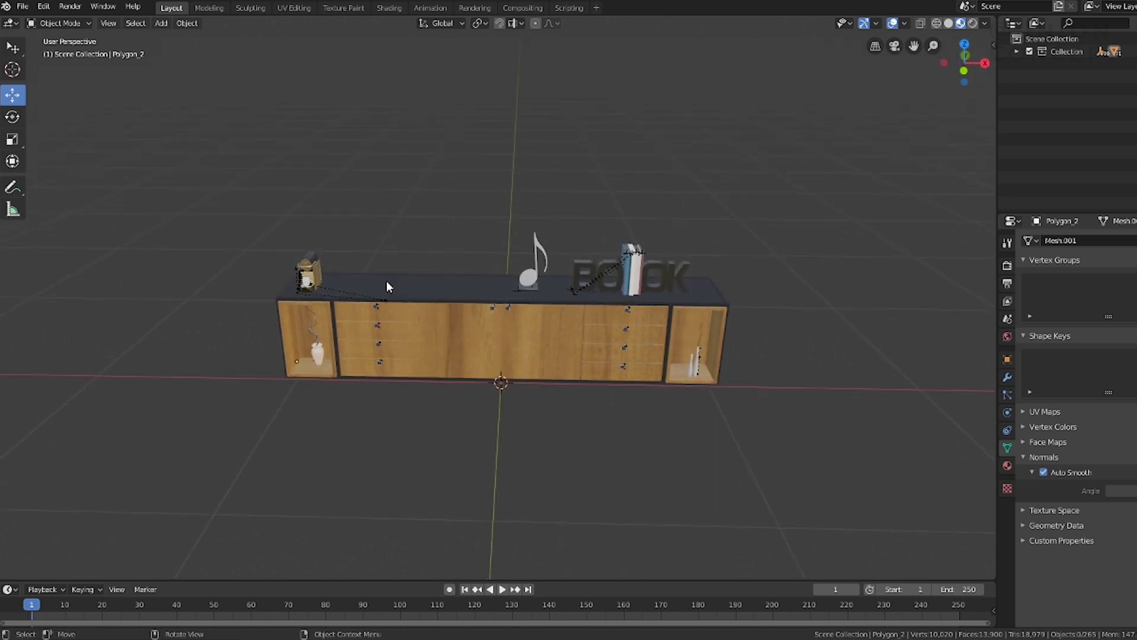
scroll(319, 305, up, 2)
scroll(341, 291, up, 2)
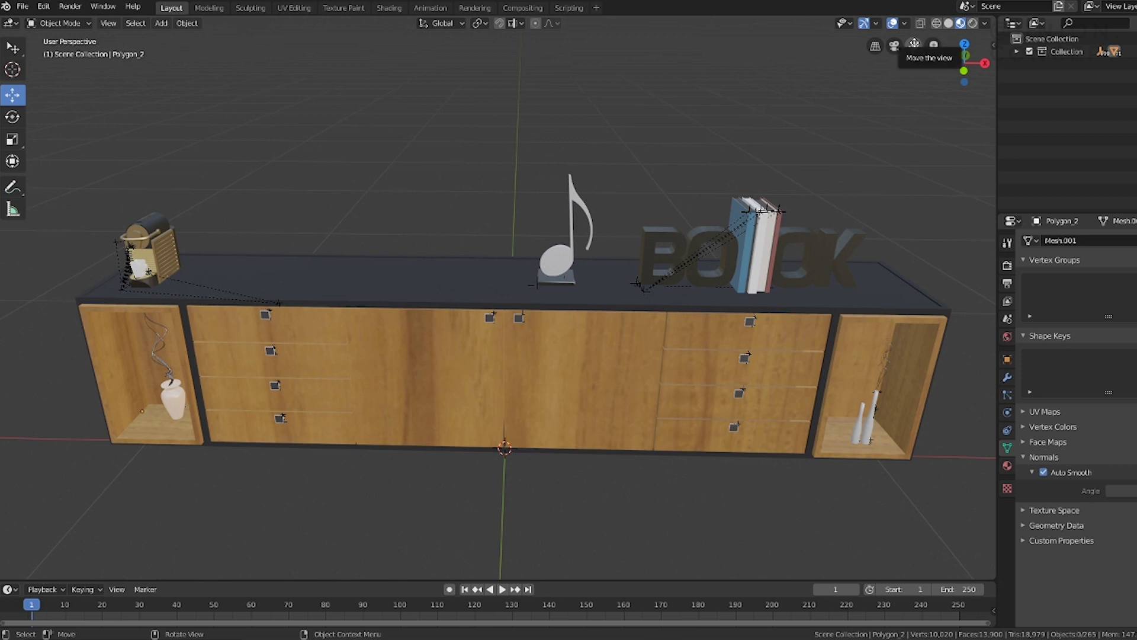
drag(909, 47, 937, 37)
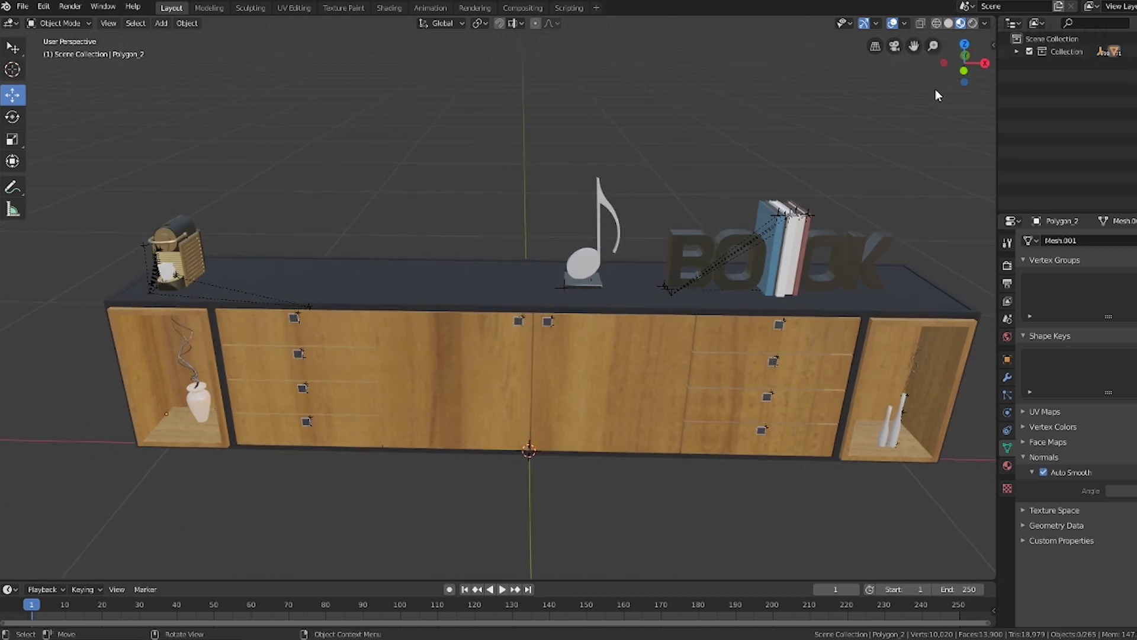
Step: Turn on the Wireframe overlay and select door and drawer faces in Edit Mode
click(903, 26)
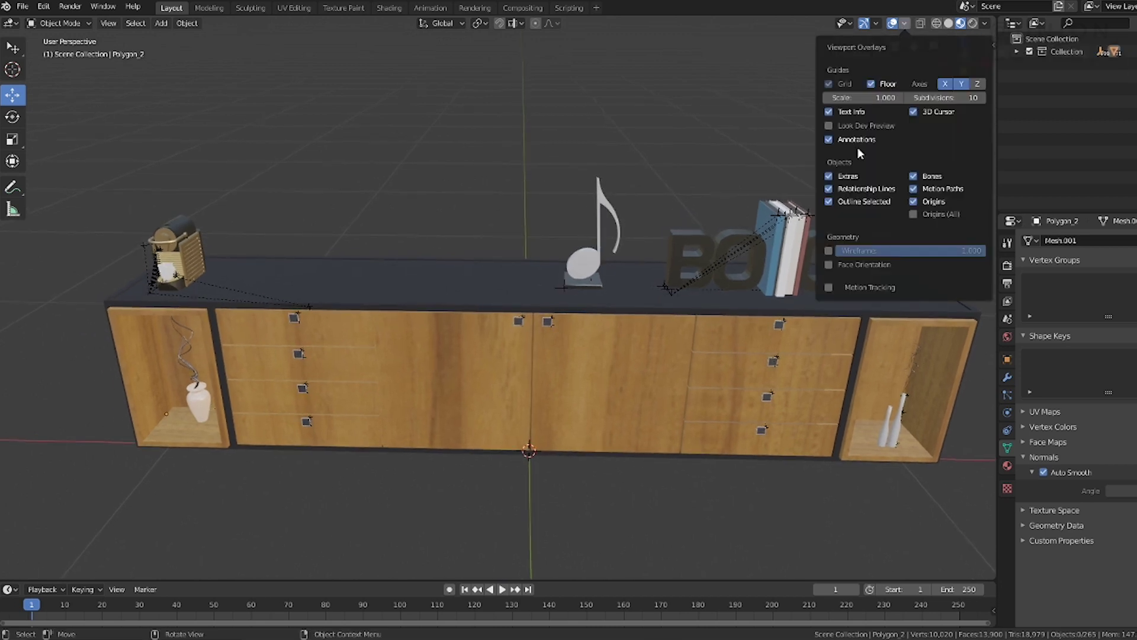
click(829, 251)
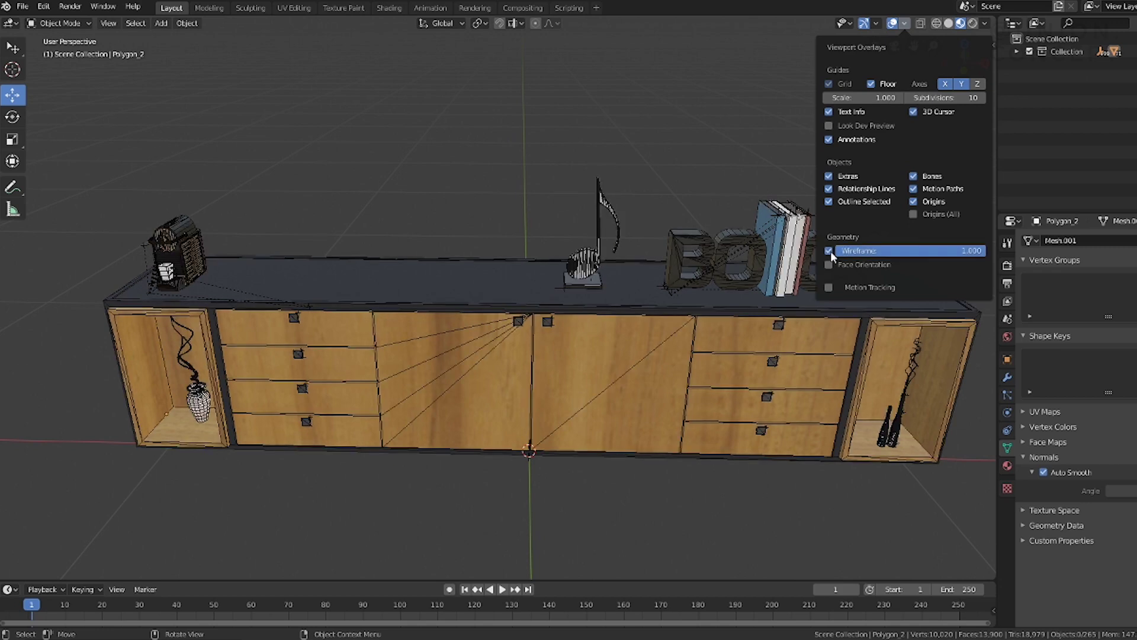
scroll(505, 386, up, 3)
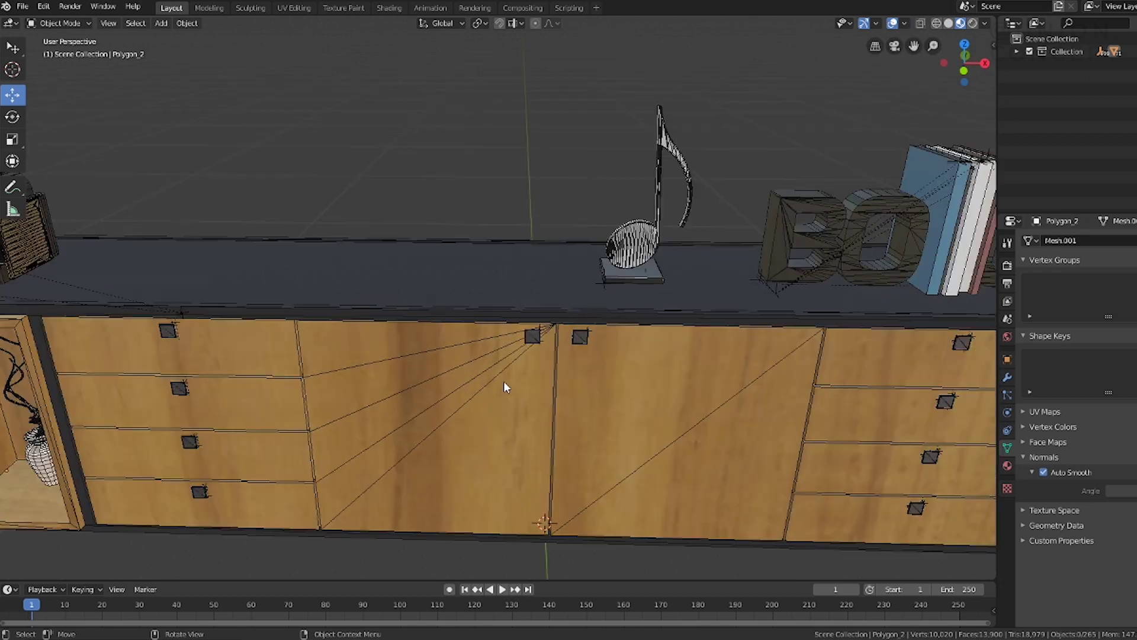
key(Tab)
scroll(521, 330, up, 3)
click(523, 328)
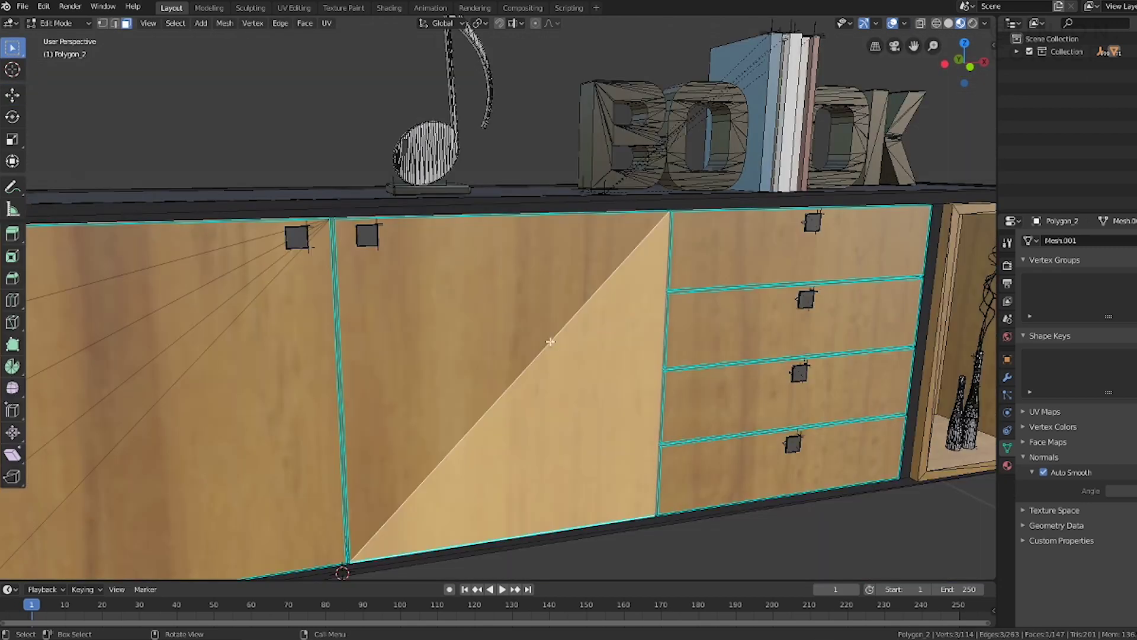
click(320, 358)
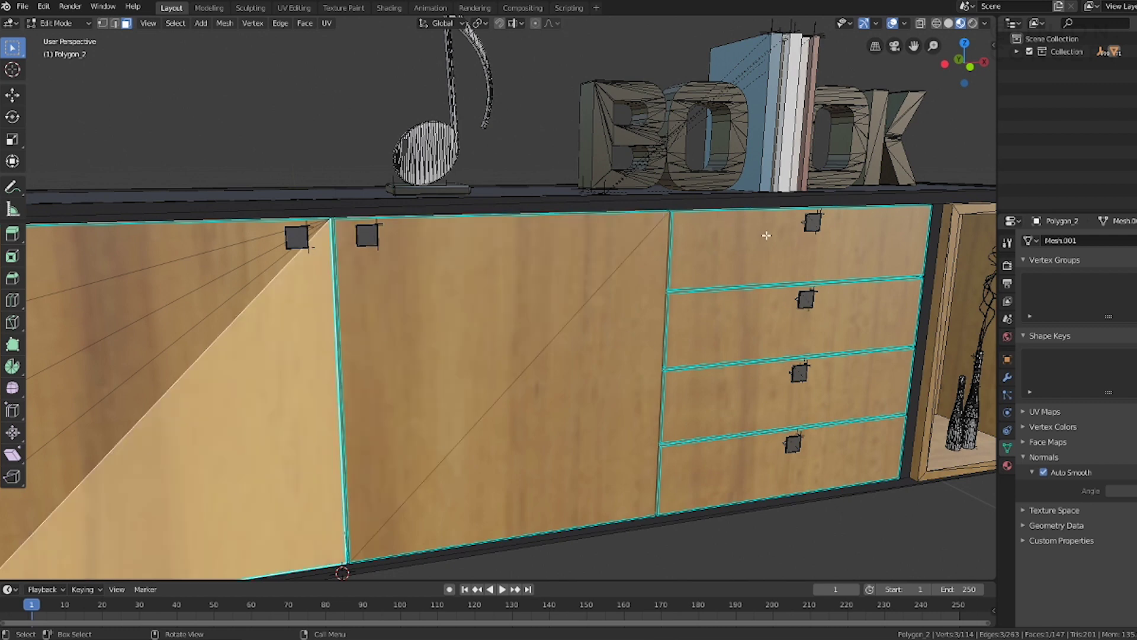
click(771, 228)
Step: Orbit to a level front view of the cabinet and return to Object Mode
middle_drag(649, 284, 828, 69)
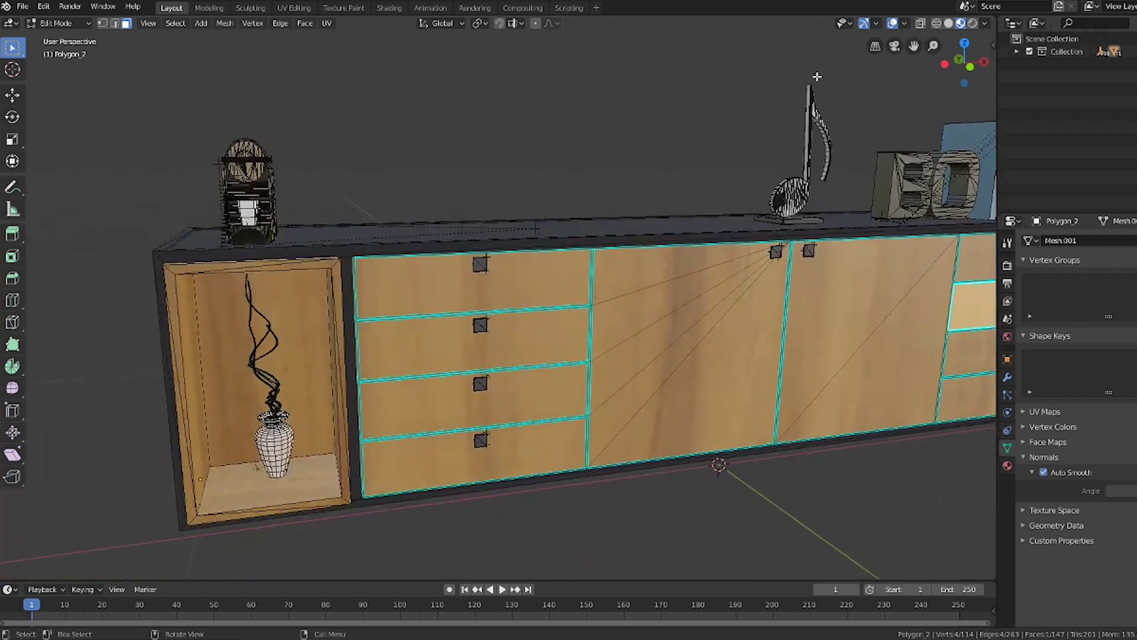
drag(959, 66, 965, 62)
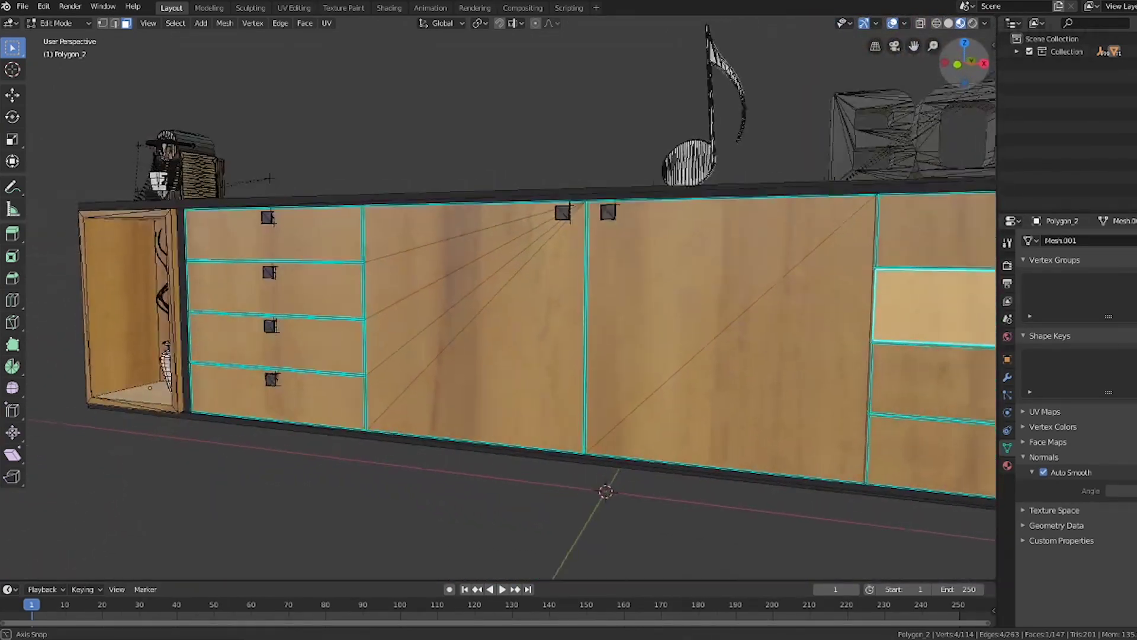
drag(965, 62, 822, 197)
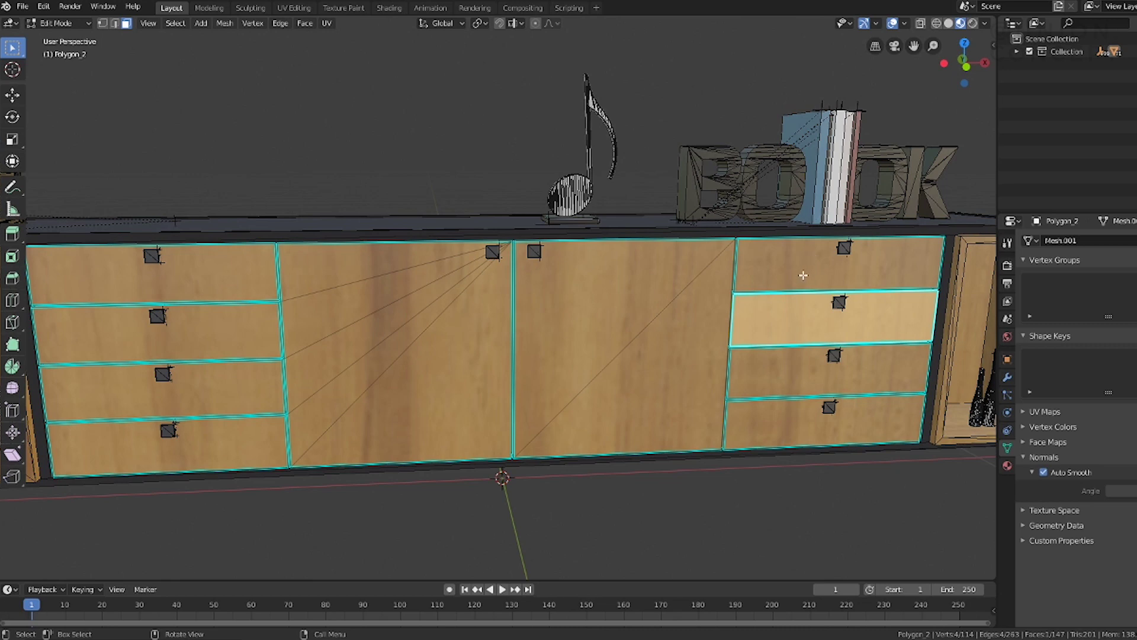
scroll(770, 291, down, 2)
scroll(629, 337, down, 1)
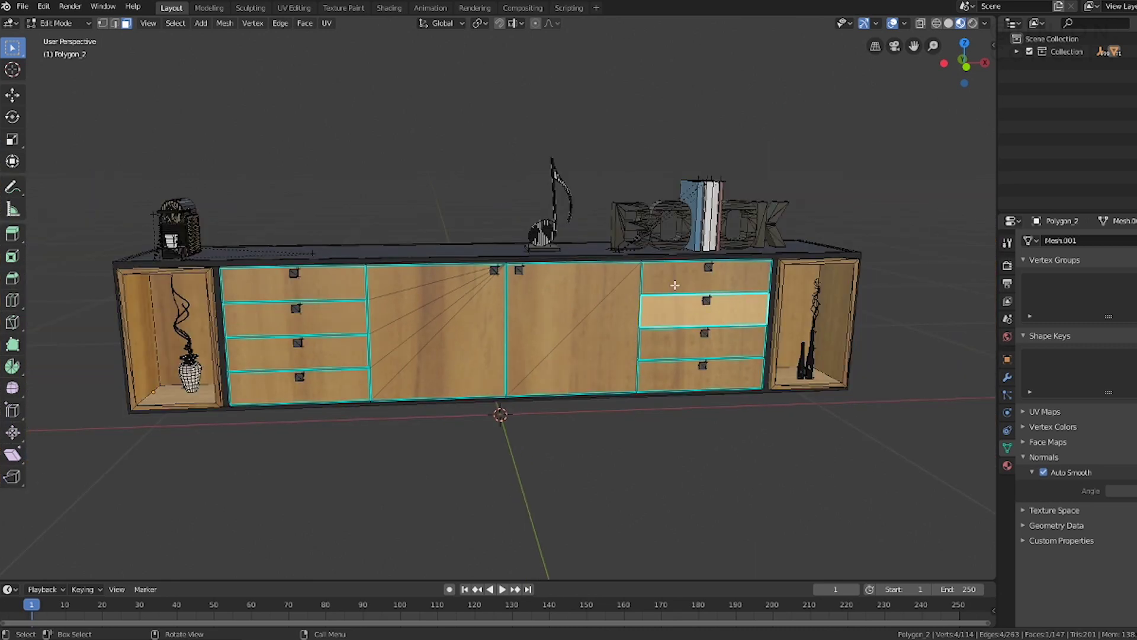
drag(967, 67, 965, 59)
key(Tab)
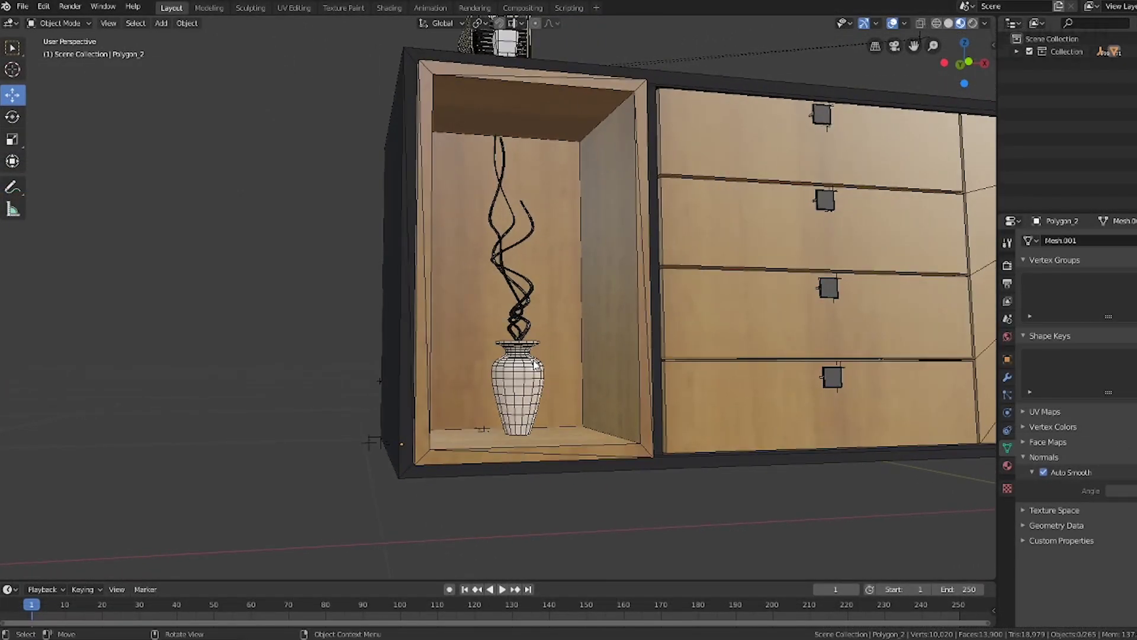
Step: Add a Decimate modifier to the vase, set Ratio to about 0.40, and apply it
scroll(539, 389, up, 3)
scroll(510, 416, up, 3)
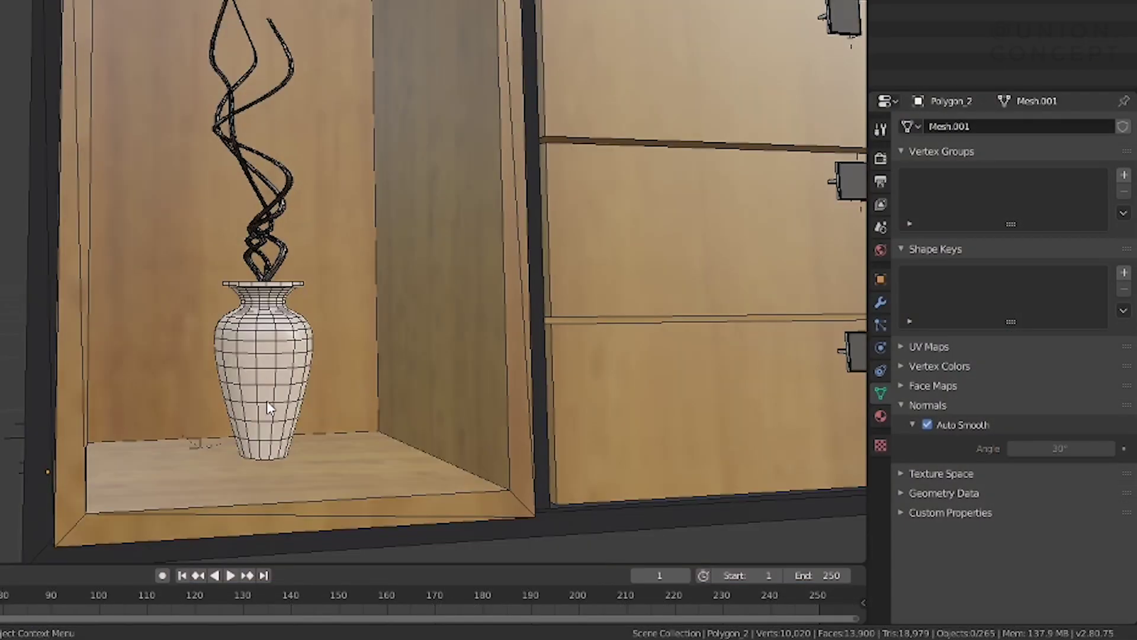
click(266, 400)
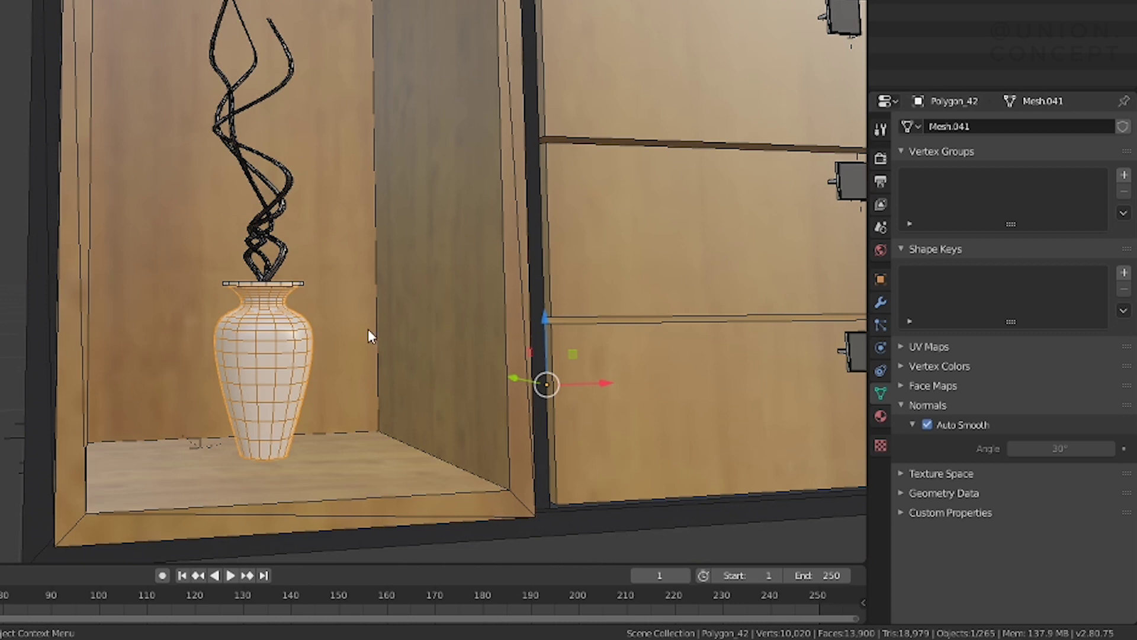
click(880, 303)
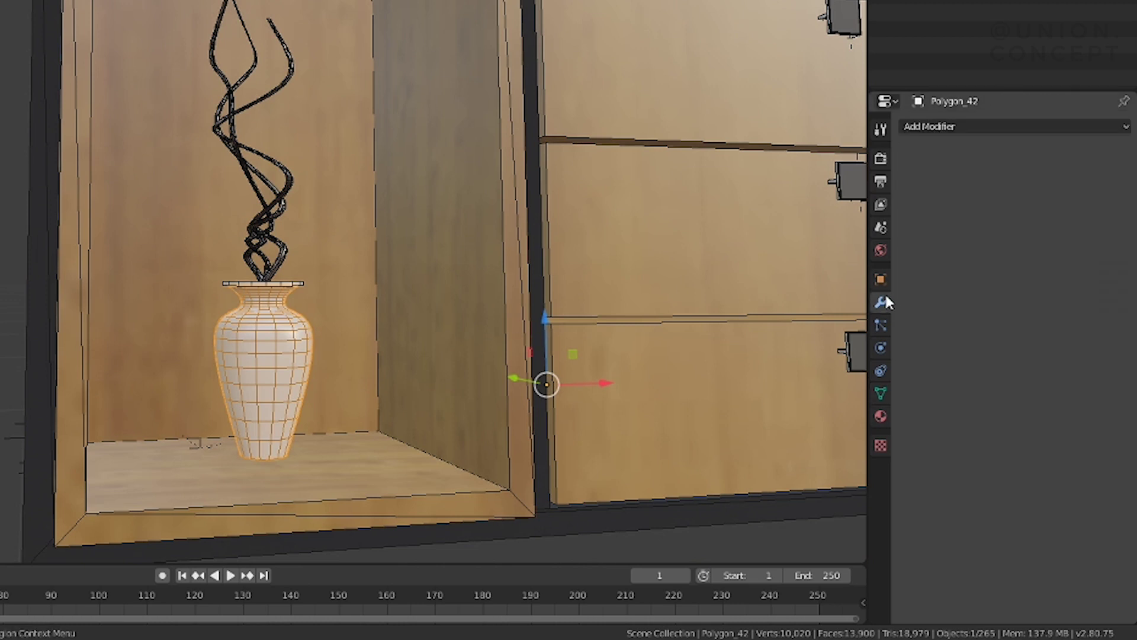
click(933, 128)
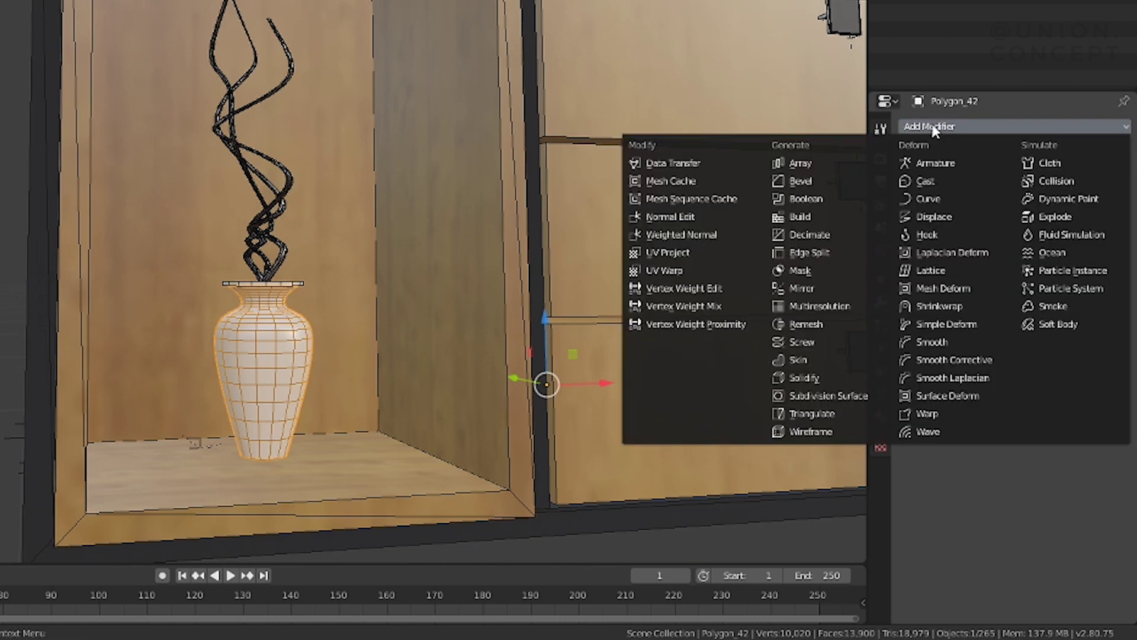
click(844, 236)
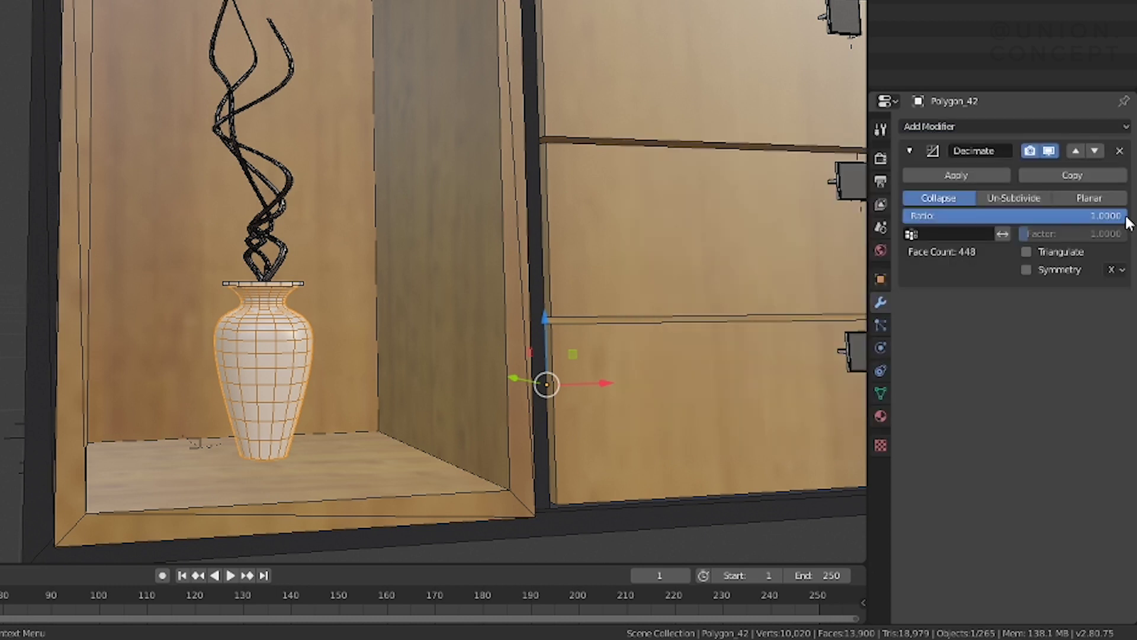
mouse_move(1101, 215)
mouse_down()
mouse_move(902, 216)
mouse_move(947, 216)
mouse_up()
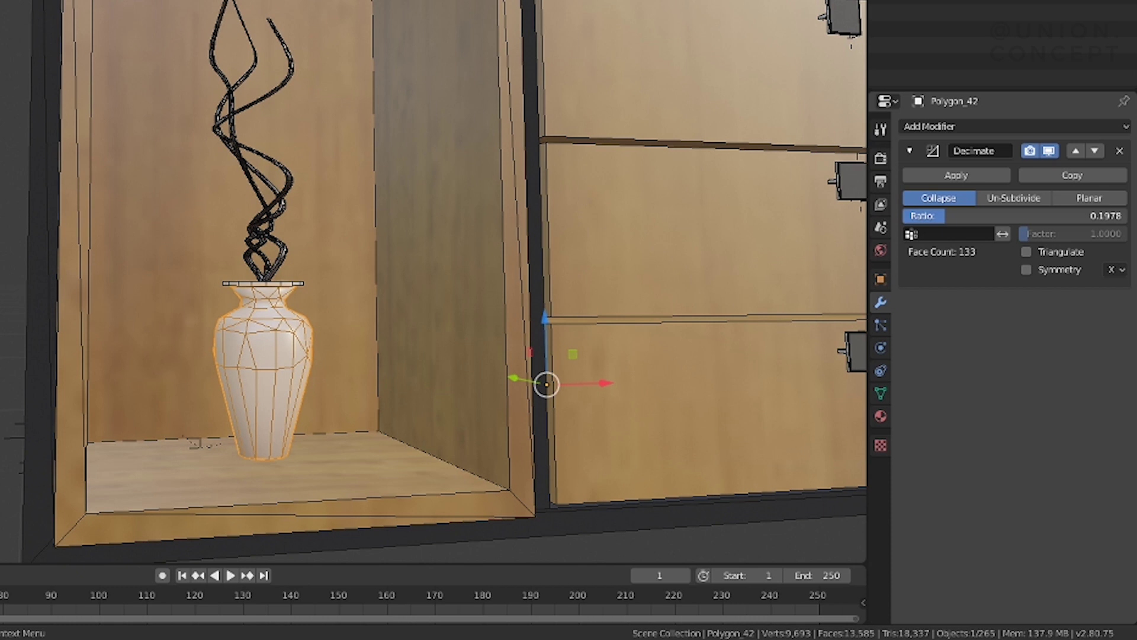
mouse_move(950, 216)
mouse_down()
mouse_move(1019, 216)
mouse_move(993, 216)
mouse_up()
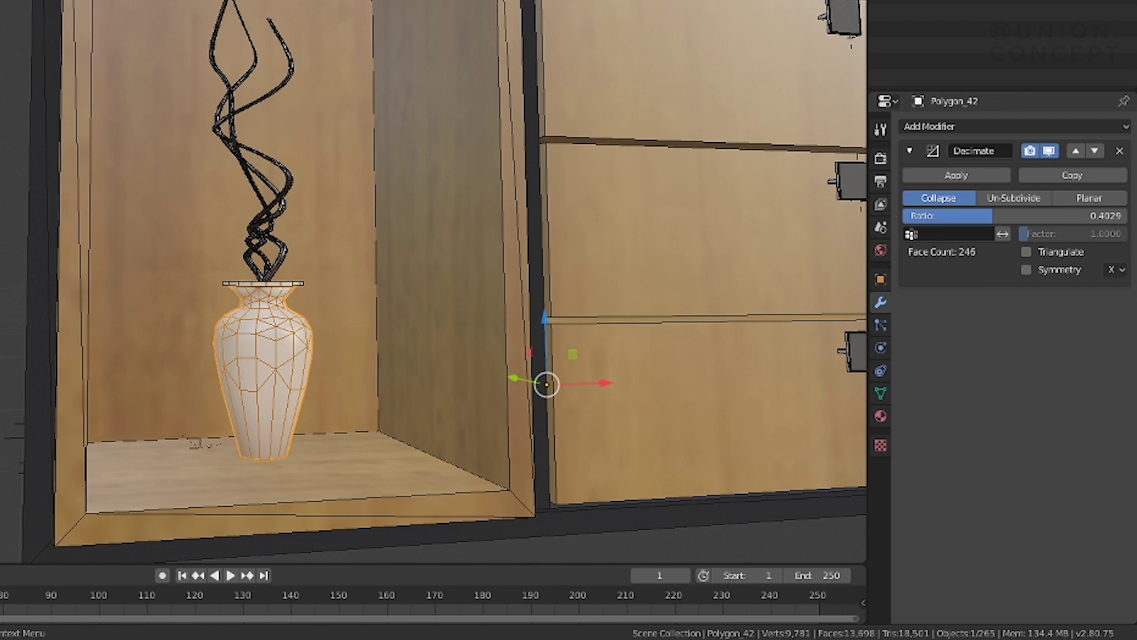
click(984, 177)
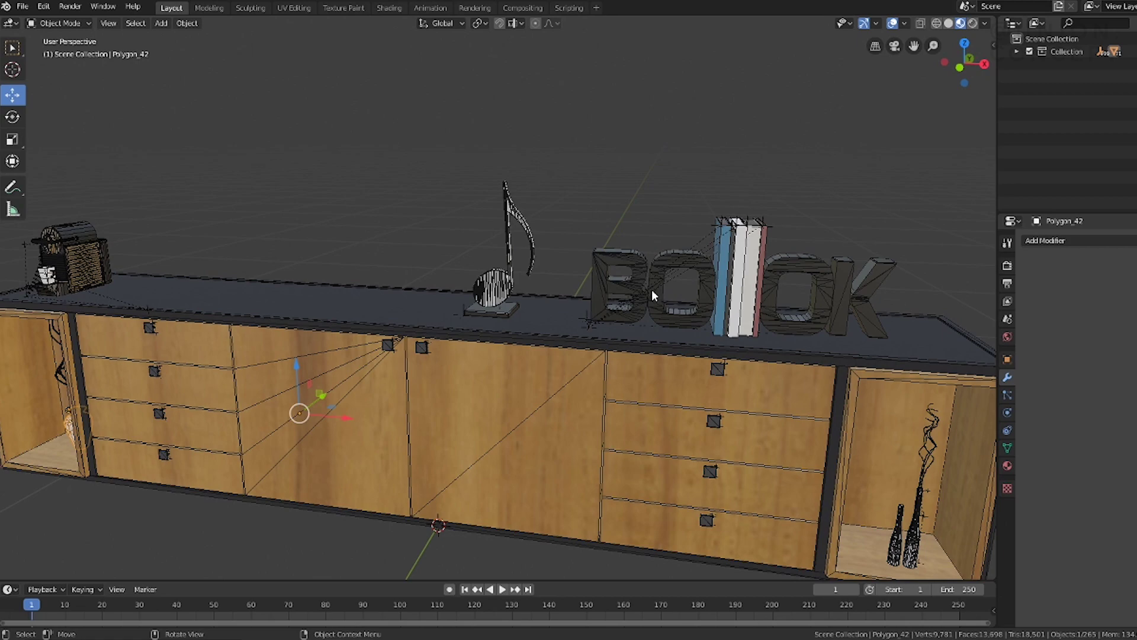
Step: Zoom onto the BOOK letters and books and switch off the Wireframe overlay
scroll(706, 273, up, 3)
scroll(712, 270, up, 3)
mouse_move(914, 45)
mouse_down()
mouse_move(855, 57)
mouse_move(889, 50)
mouse_up()
mouse_move(964, 62)
mouse_down()
mouse_move(900, 50)
mouse_move(638, 255)
mouse_up()
scroll(583, 284, up, 3)
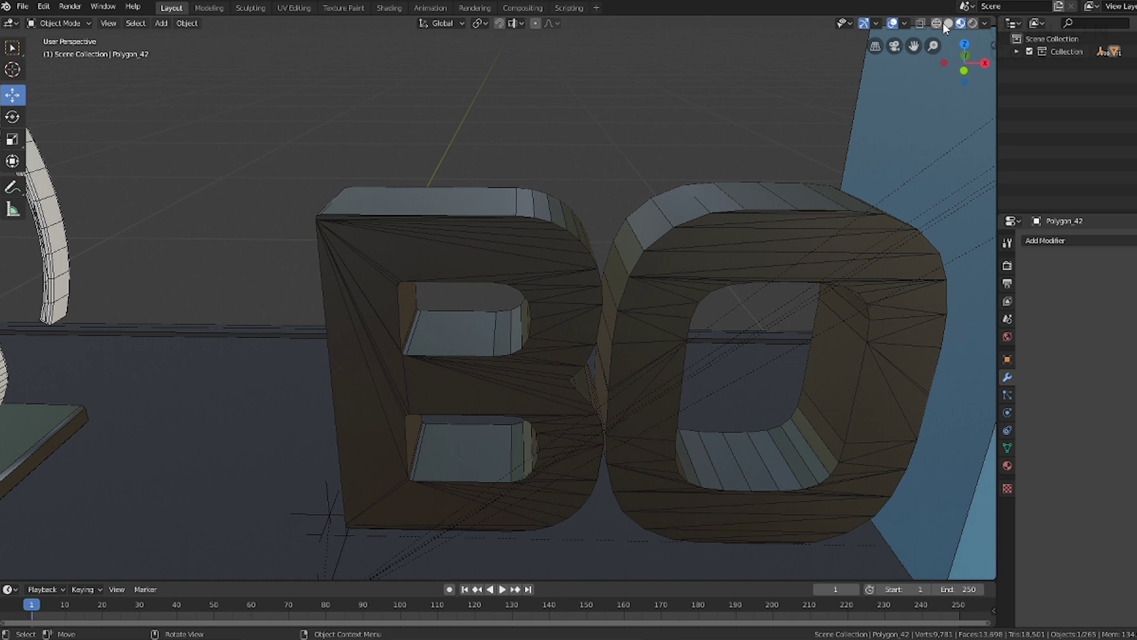
click(904, 24)
click(828, 251)
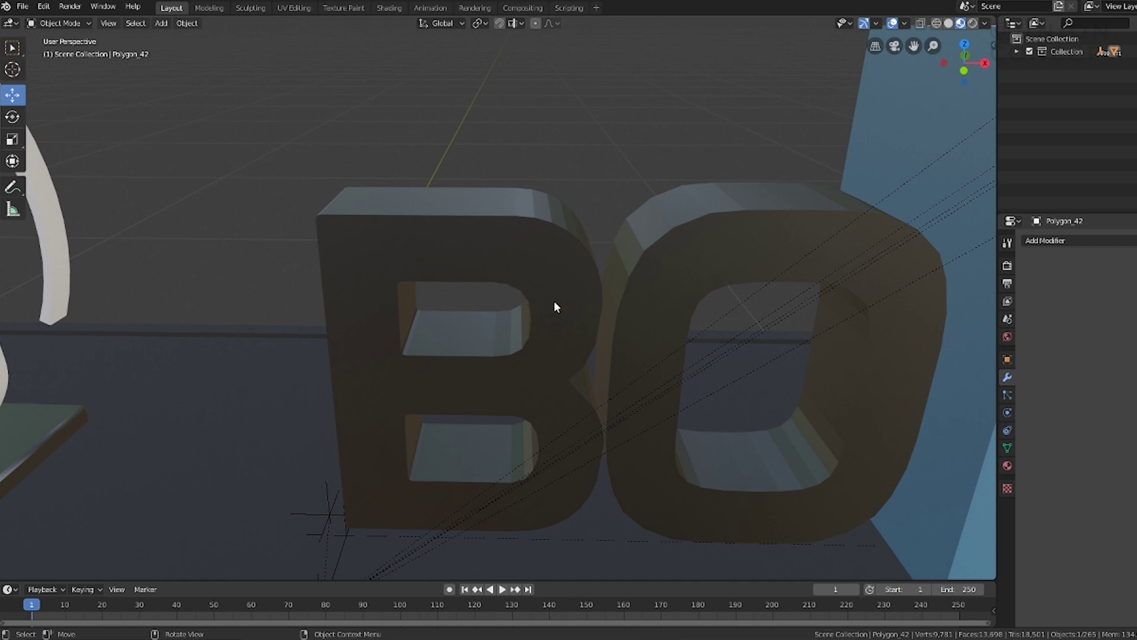
scroll(543, 316, down, 5)
mouse_move(914, 46)
mouse_down()
mouse_move(830, 53)
mouse_move(779, 136)
mouse_up()
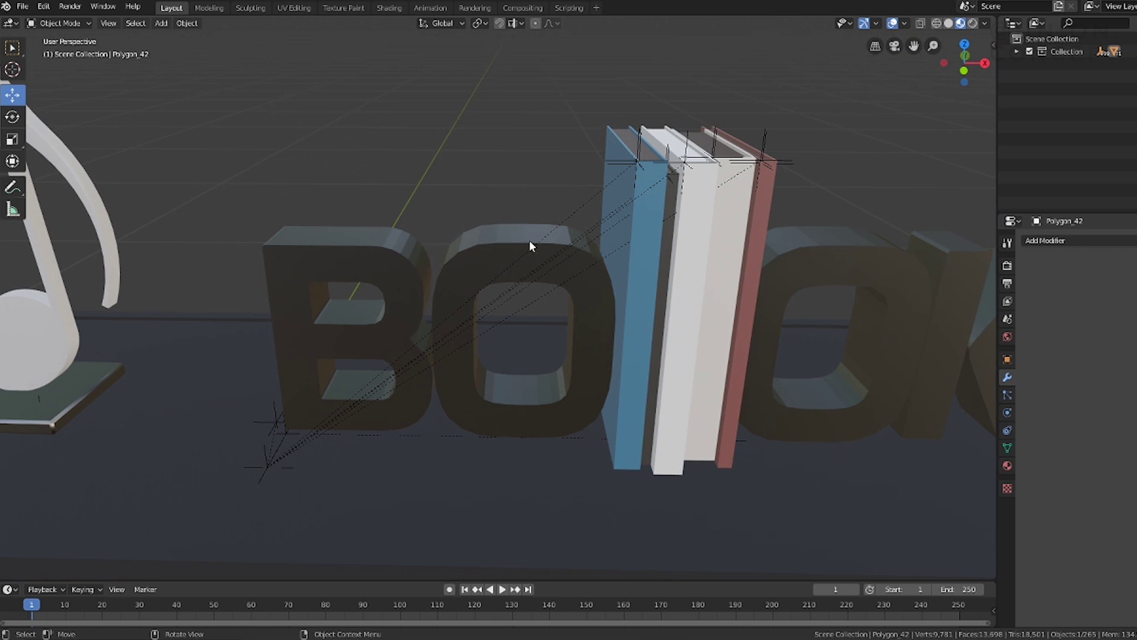
click(529, 256)
right_click(529, 256)
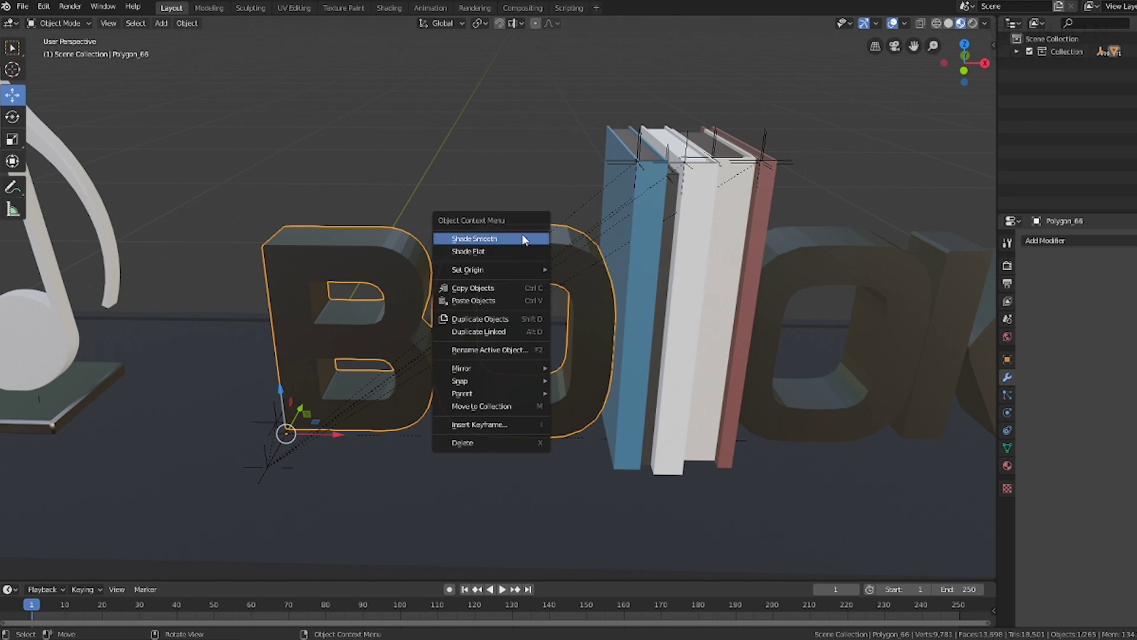
click(510, 241)
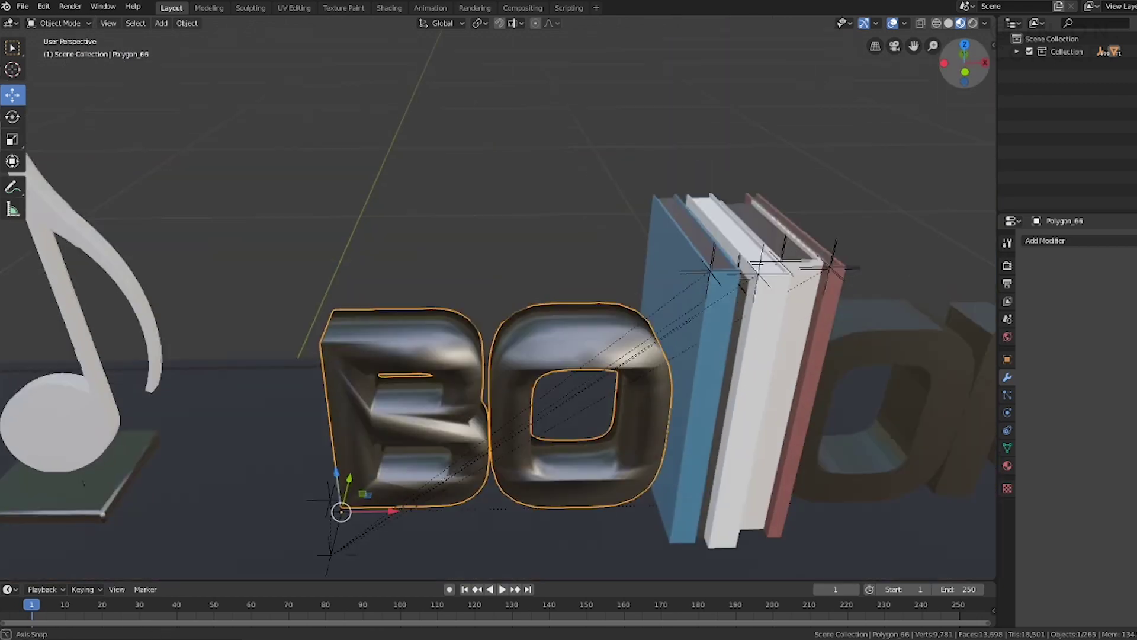
mouse_move(964, 62)
mouse_down()
mouse_move(953, 71)
mouse_move(968, 62)
mouse_up()
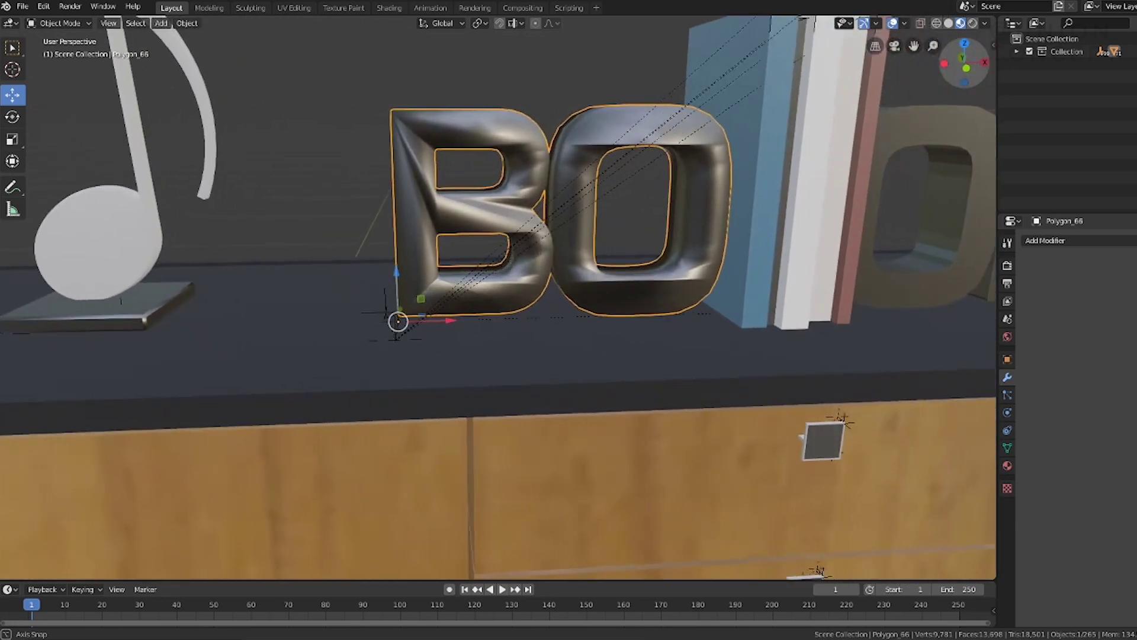
drag(968, 62, 888, 116)
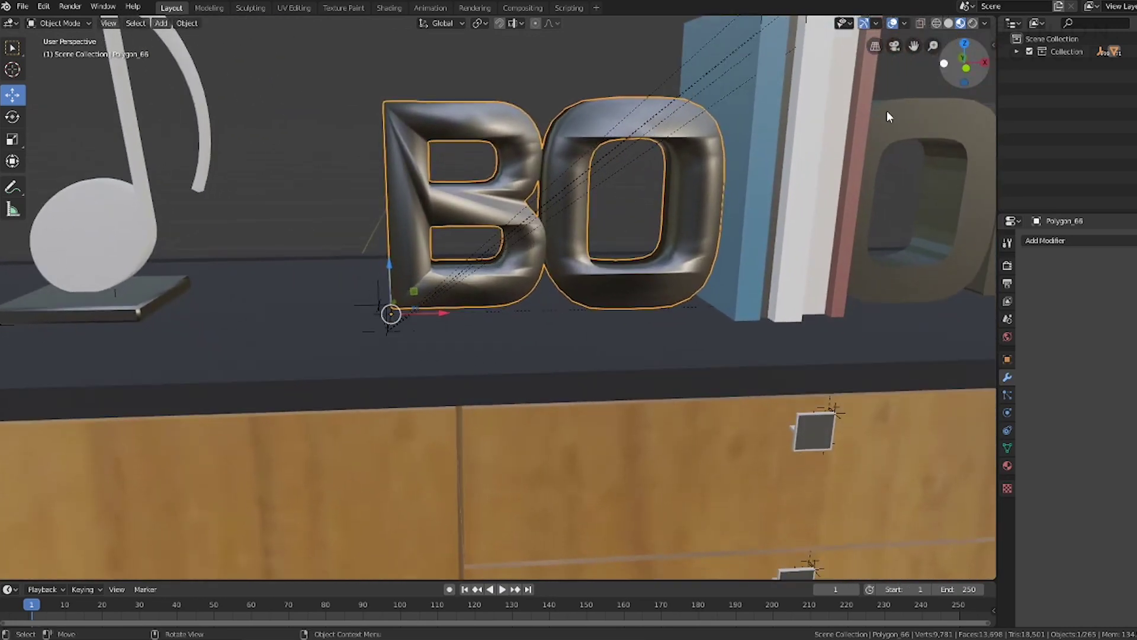
right_click(660, 124)
click(644, 132)
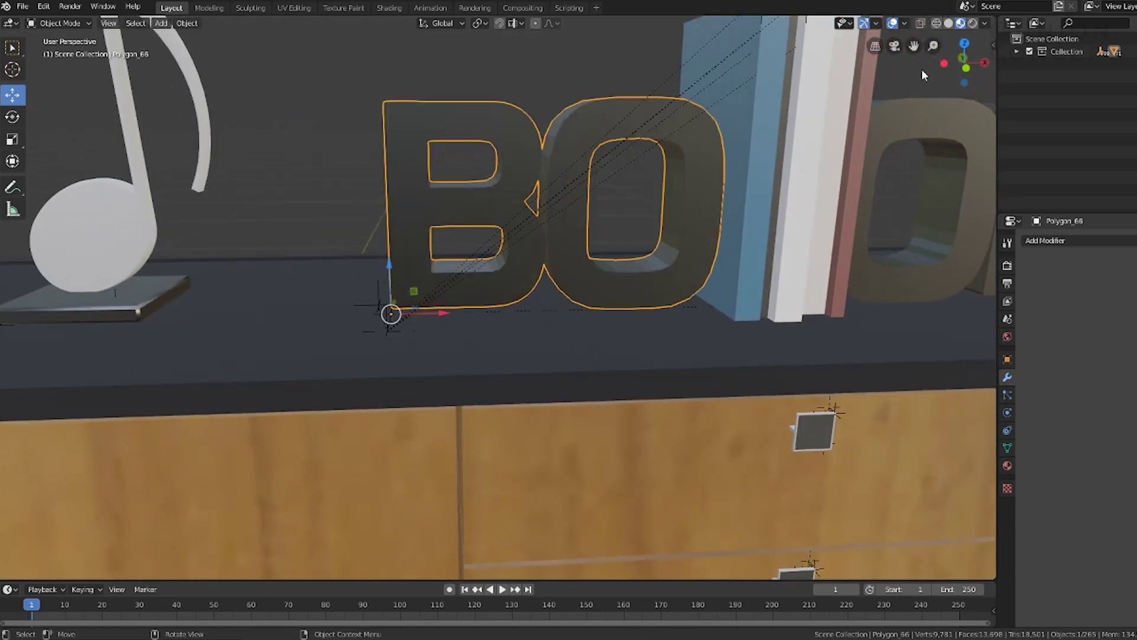
drag(963, 62, 966, 77)
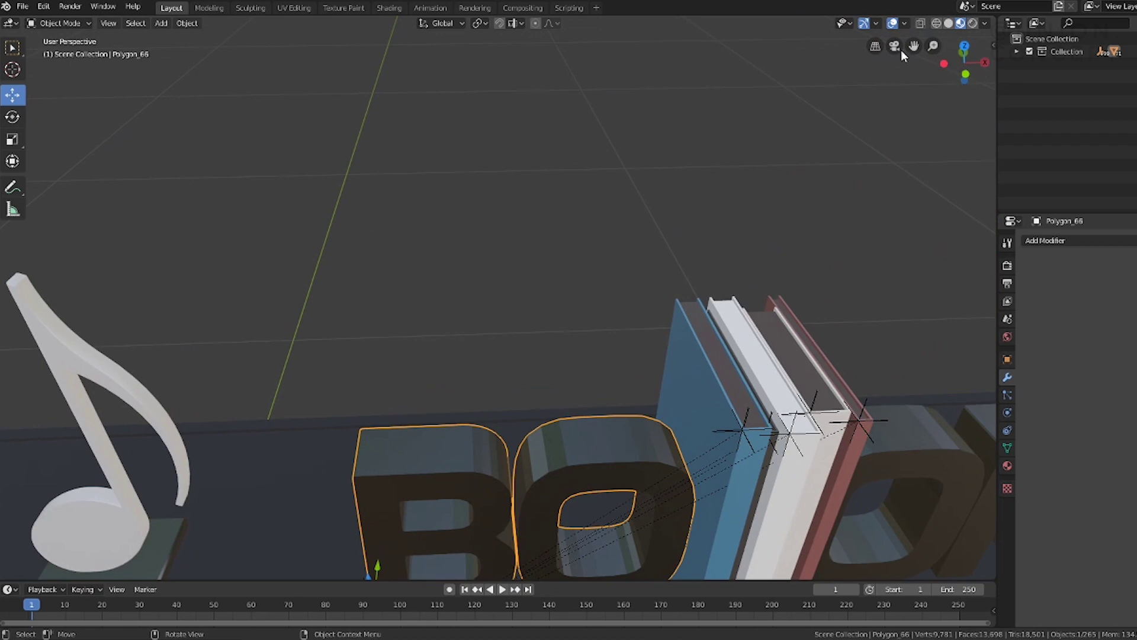
key(KP_Decimal)
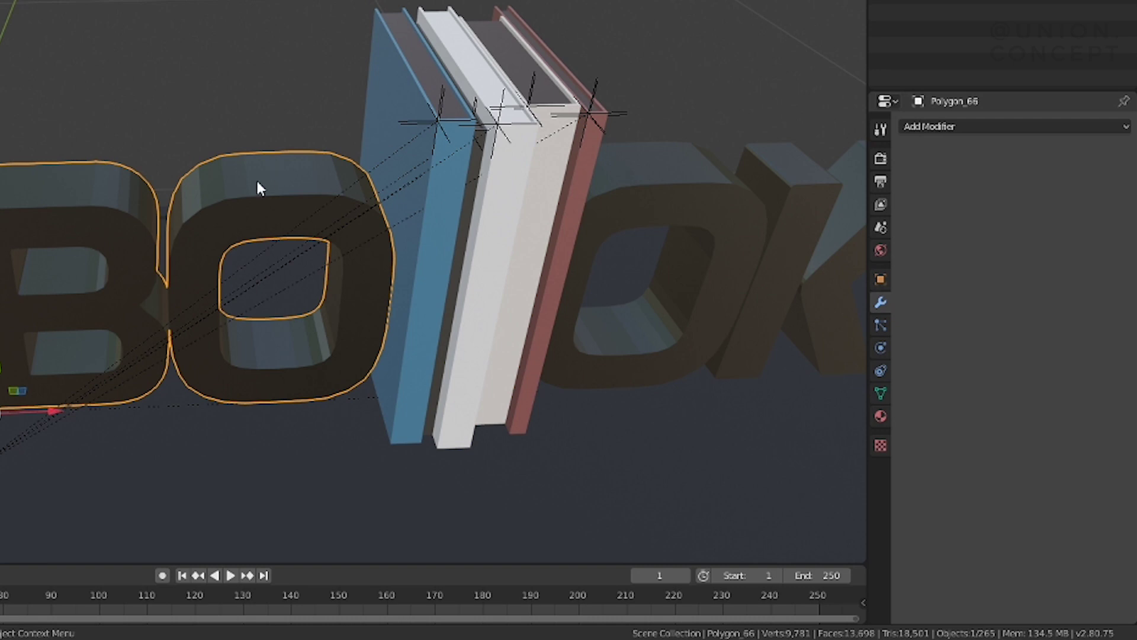
Step: Enable Auto Smooth normals and Shade Smooth on the BO letters
click(876, 391)
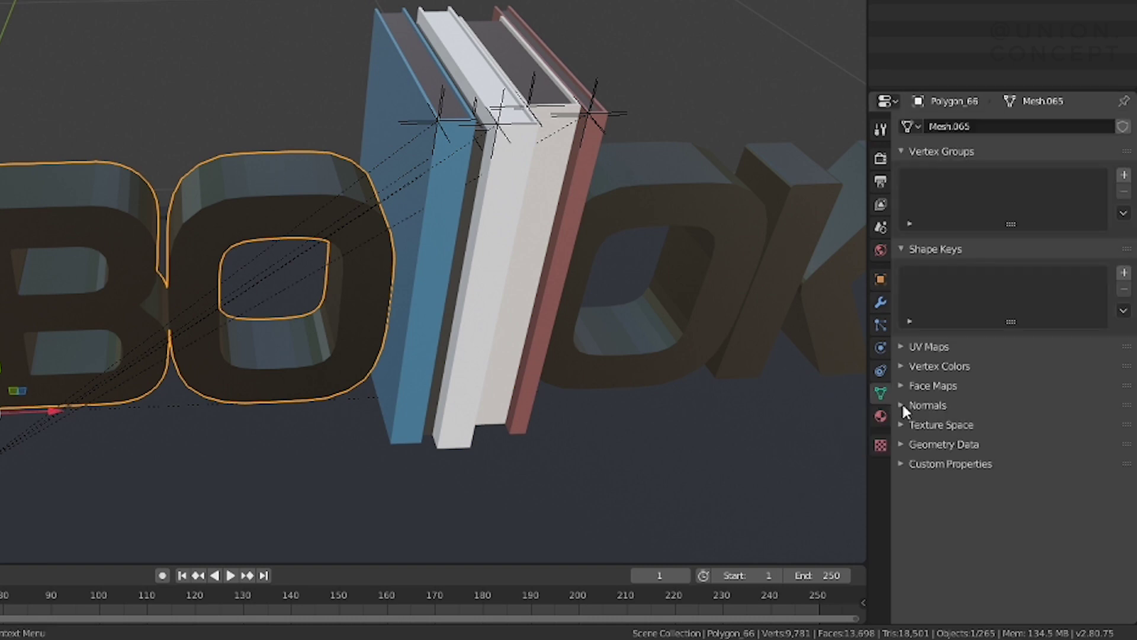
click(902, 407)
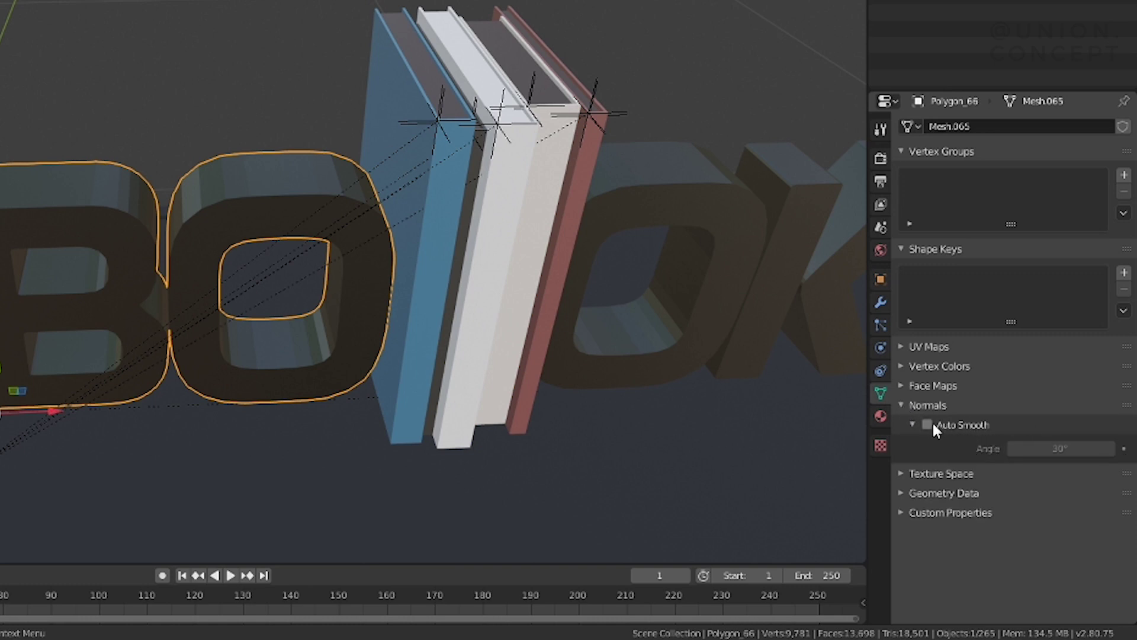
right_click(504, 294)
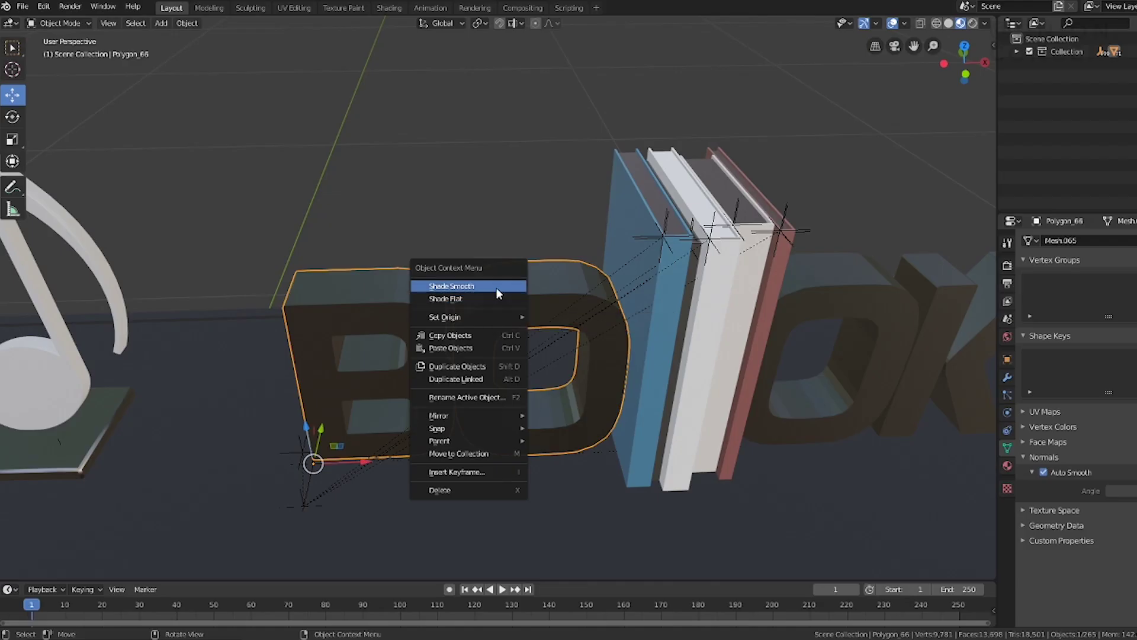
click(497, 291)
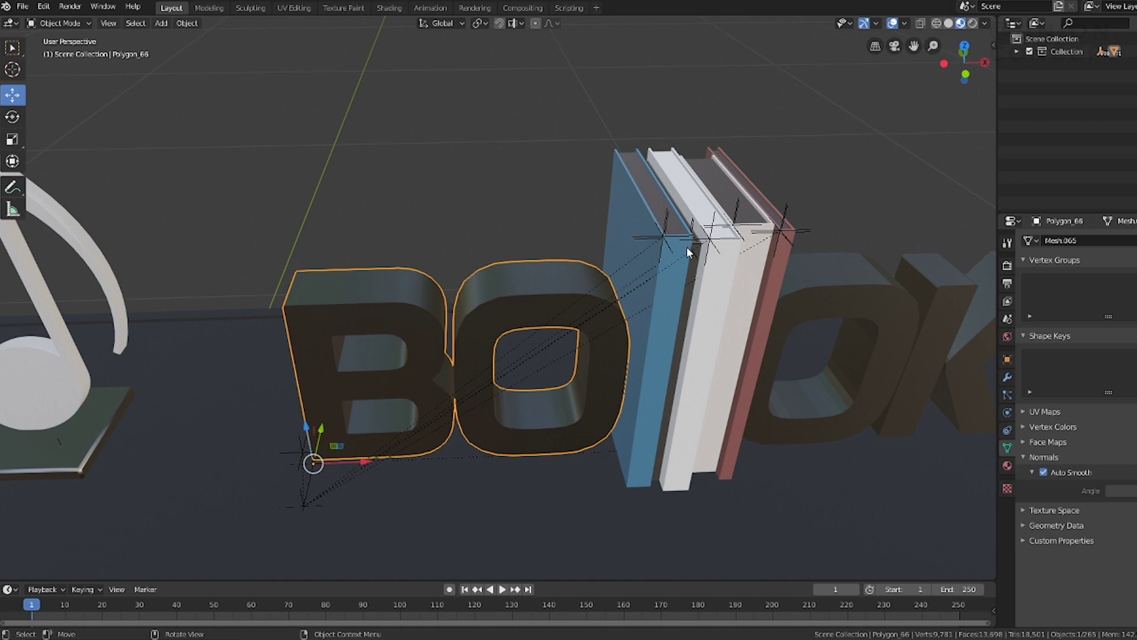
mouse_move(954, 65)
mouse_down()
mouse_move(958, 83)
mouse_move(962, 71)
mouse_move(899, 105)
mouse_up()
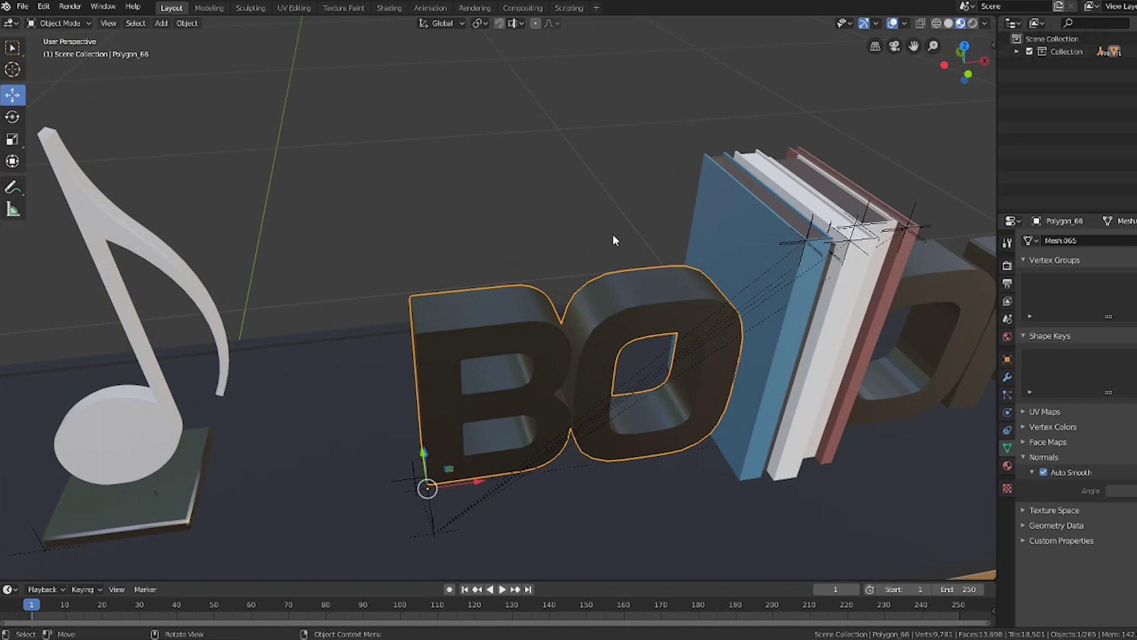
middle_drag(612, 239, 896, 112)
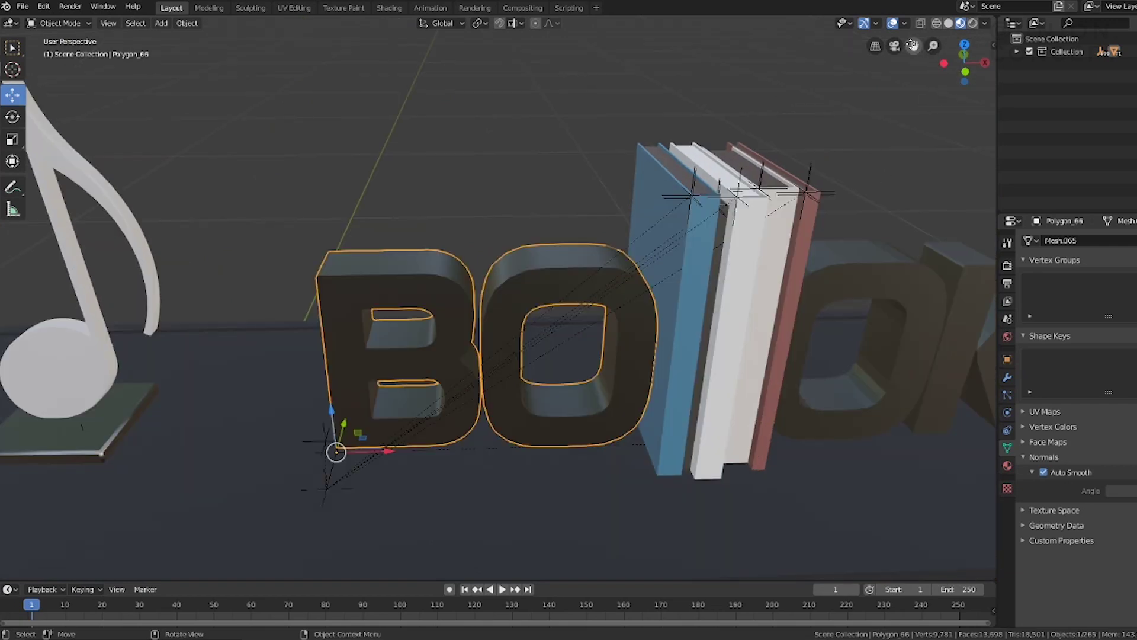
drag(913, 46, 573, 401)
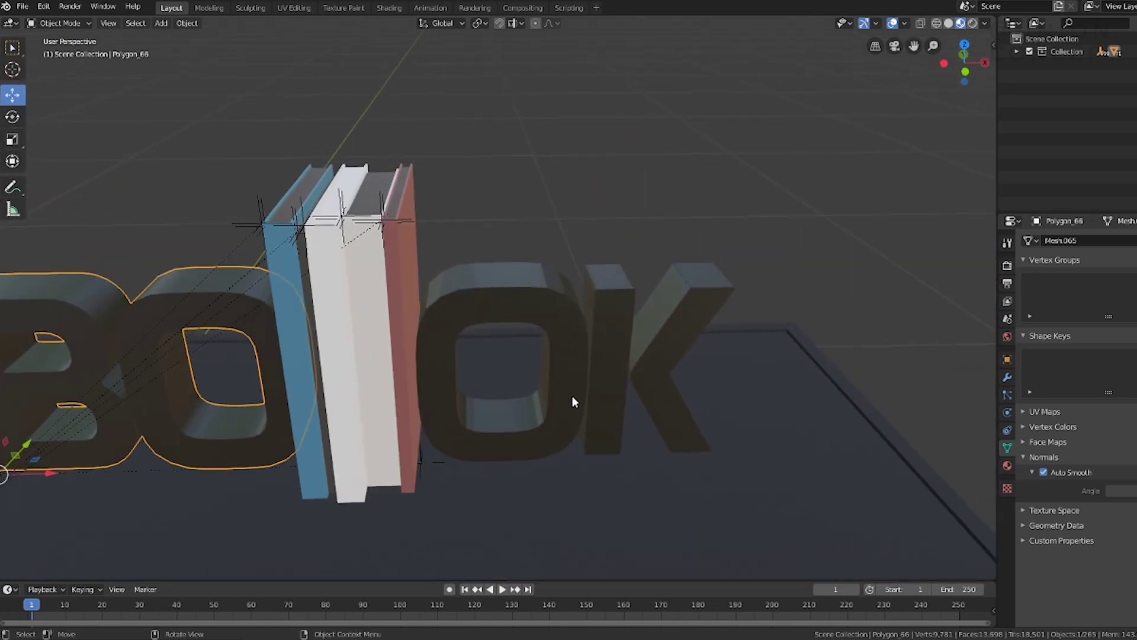
click(566, 325)
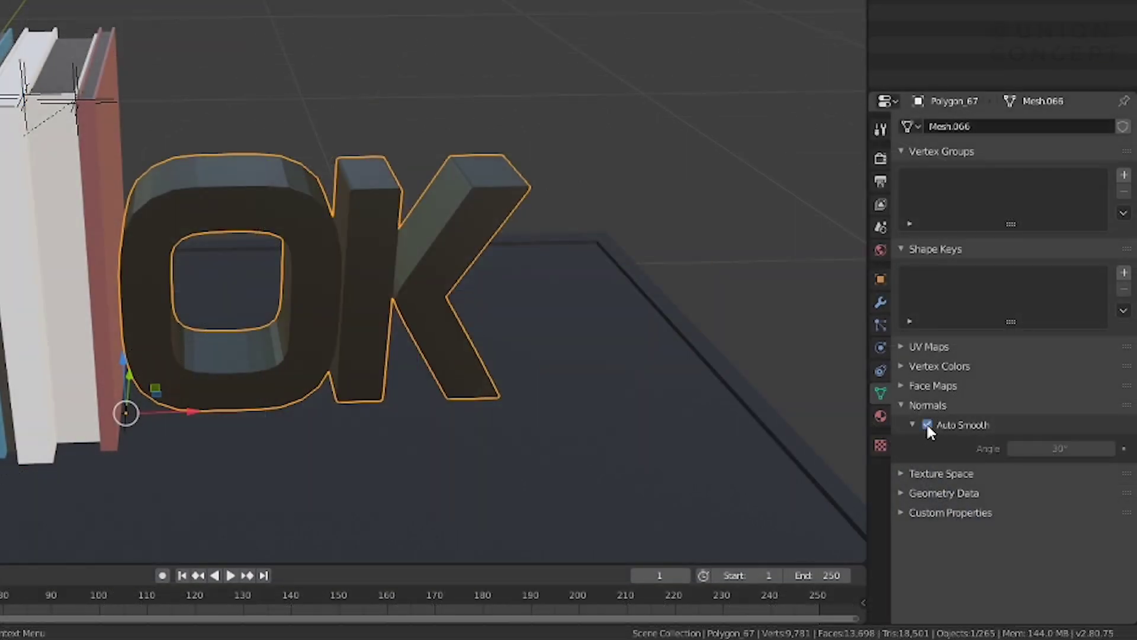
Step: Apply Shade Smooth to the OK letters to match the BO letters
right_click(330, 221)
click(330, 223)
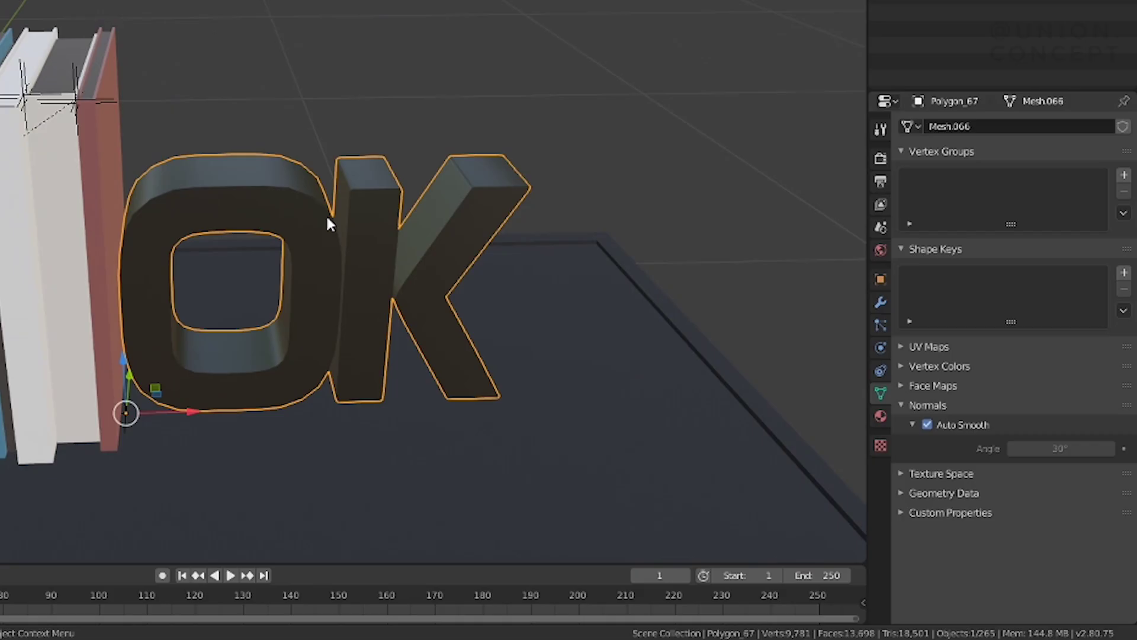
scroll(728, 261, up, 3)
mouse_move(963, 65)
mouse_down()
mouse_move(971, 74)
mouse_move(591, 248)
mouse_up()
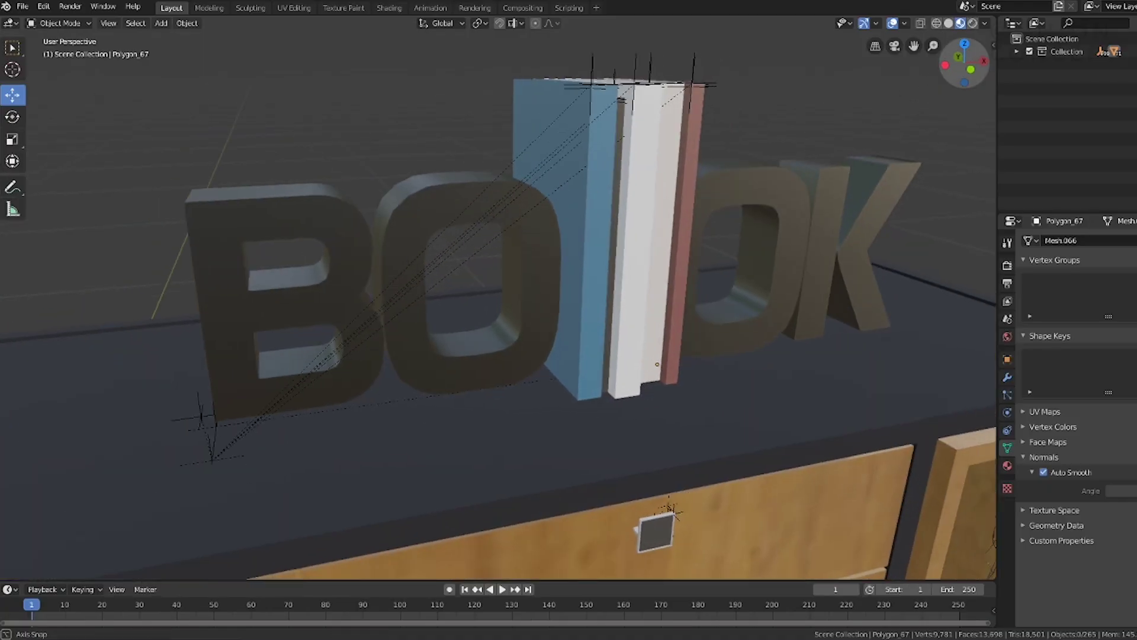
scroll(573, 277, down, 3)
scroll(574, 277, down, 2)
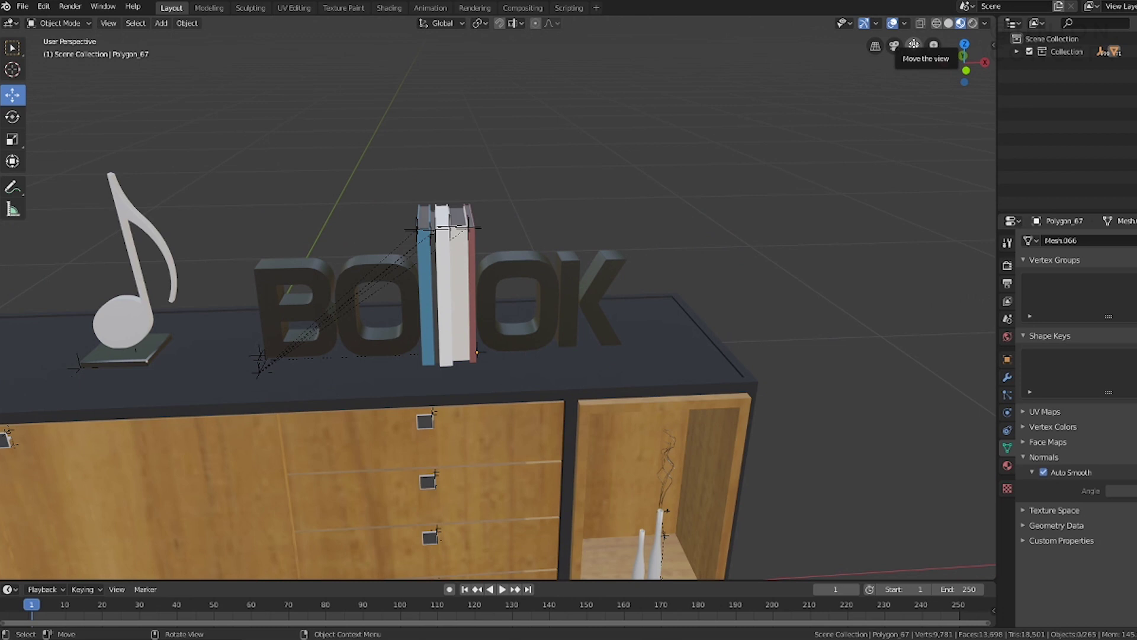
Step: Frame the whole cabinet with its ornaments and bring up the Shift+A Add menu
drag(913, 44, 485, 216)
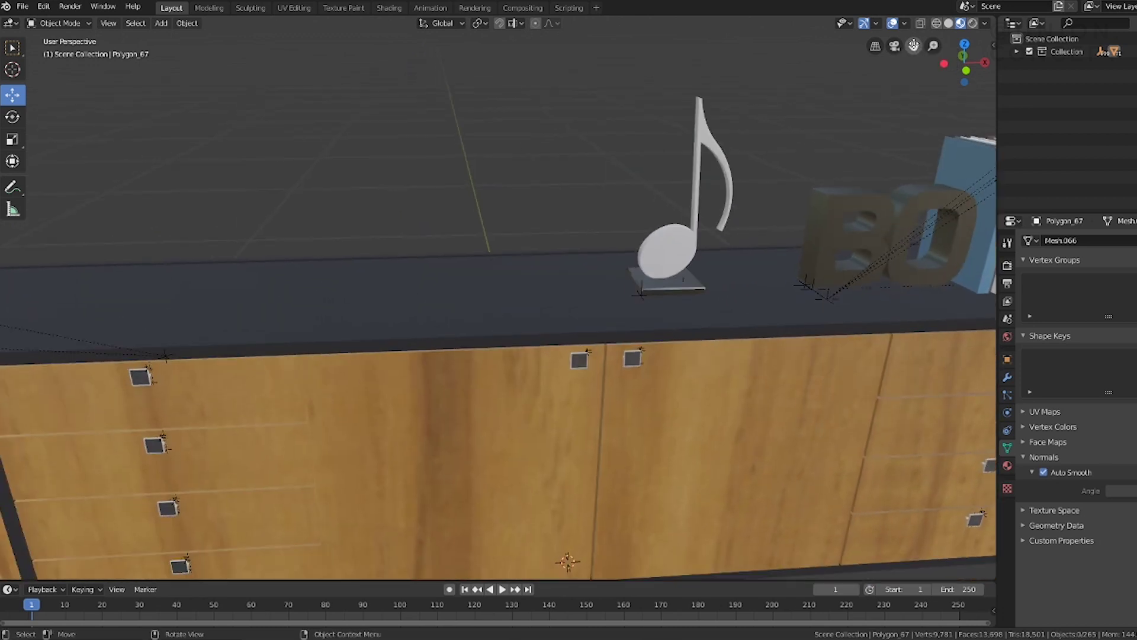
scroll(484, 214, down, 1)
scroll(481, 225, up, 1)
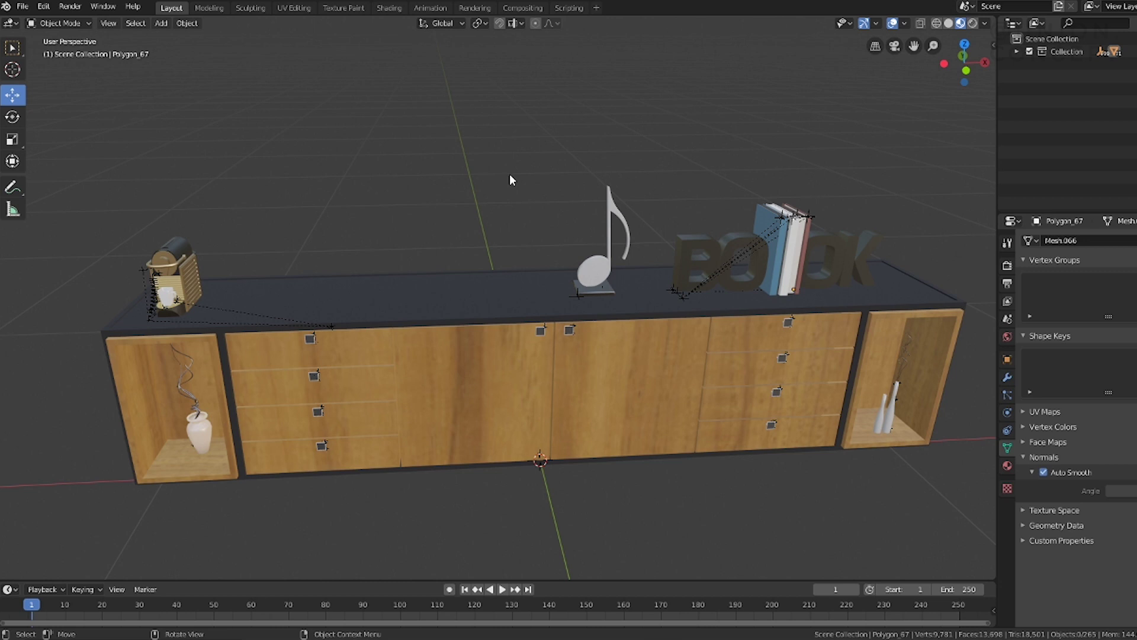
key(shift+a)
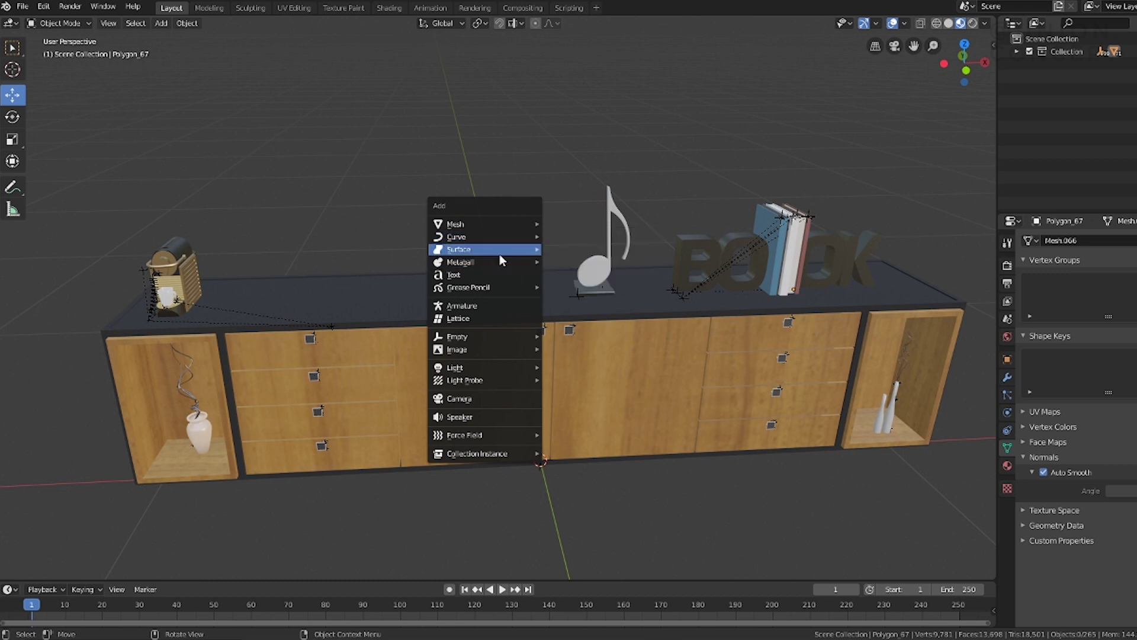
Step: Add a Text object and move it onto the floor in front of the cabinet
click(510, 275)
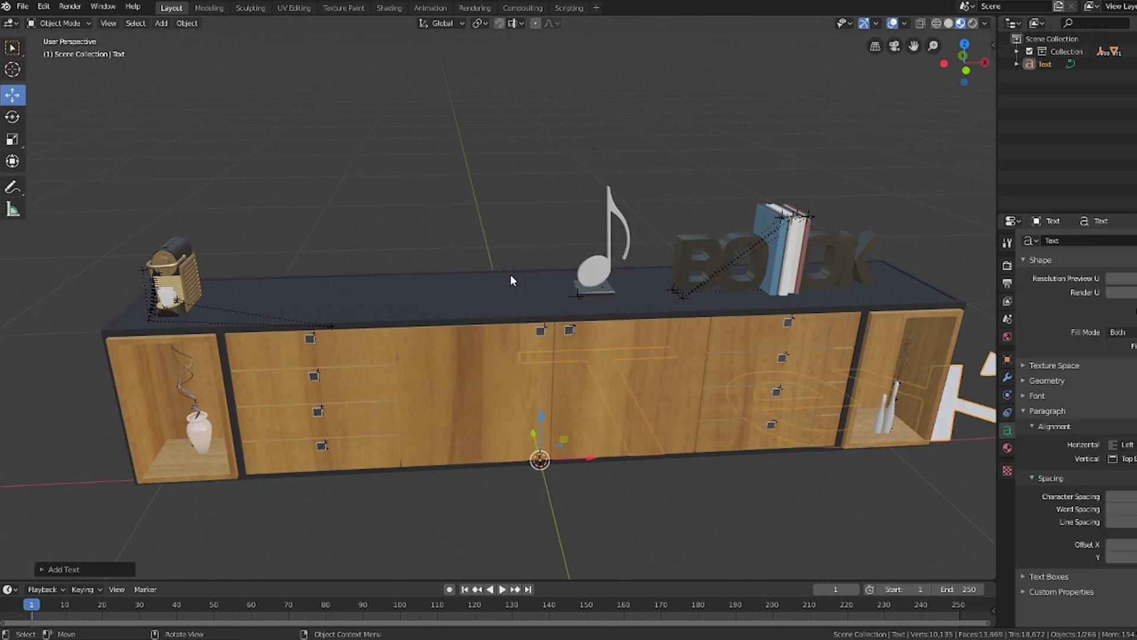
scroll(637, 319, down, 2)
key(g)
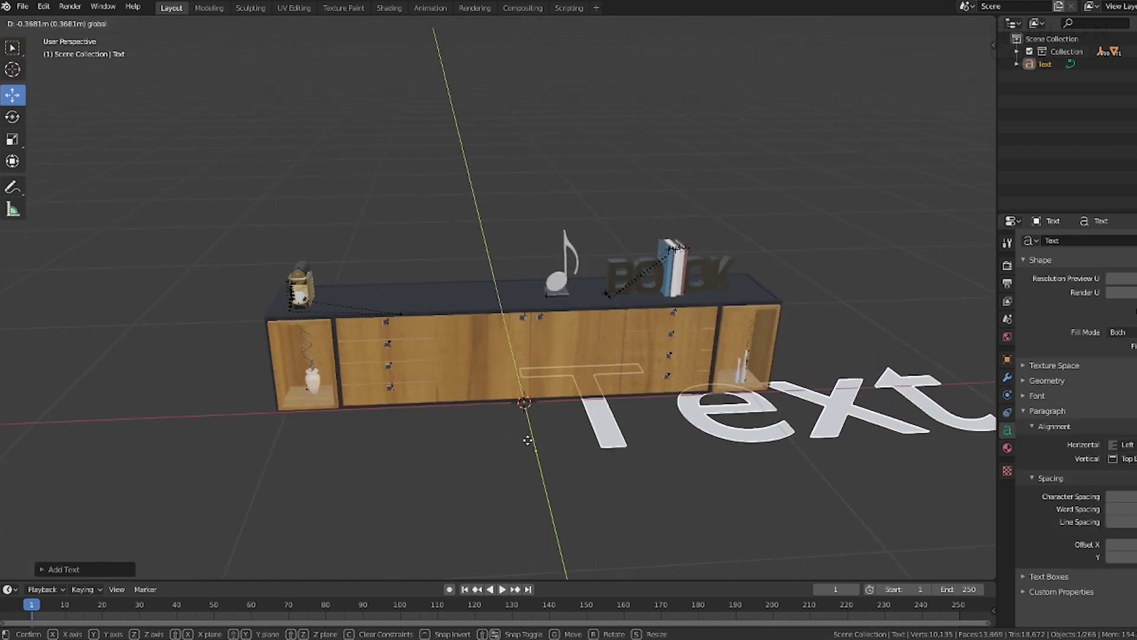
click(527, 508)
mouse_move(529, 513)
mouse_down()
mouse_move(591, 509)
mouse_move(304, 23)
mouse_up()
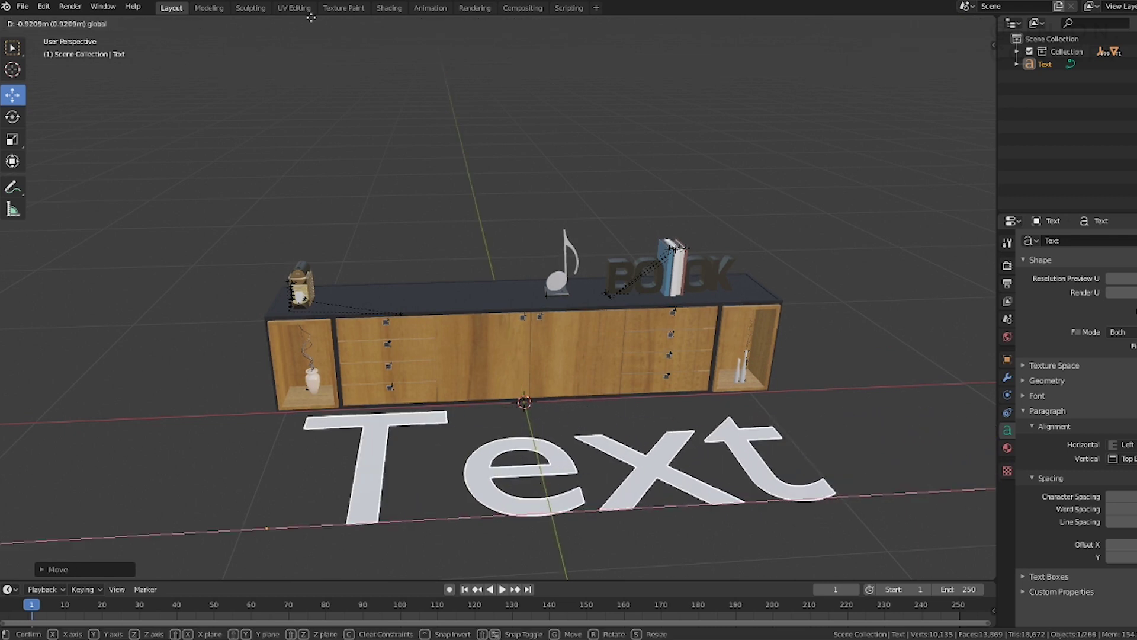
Step: Rotate the text 90° in the left side view so it stands upright
key(shift+space)
key(r)
click(944, 64)
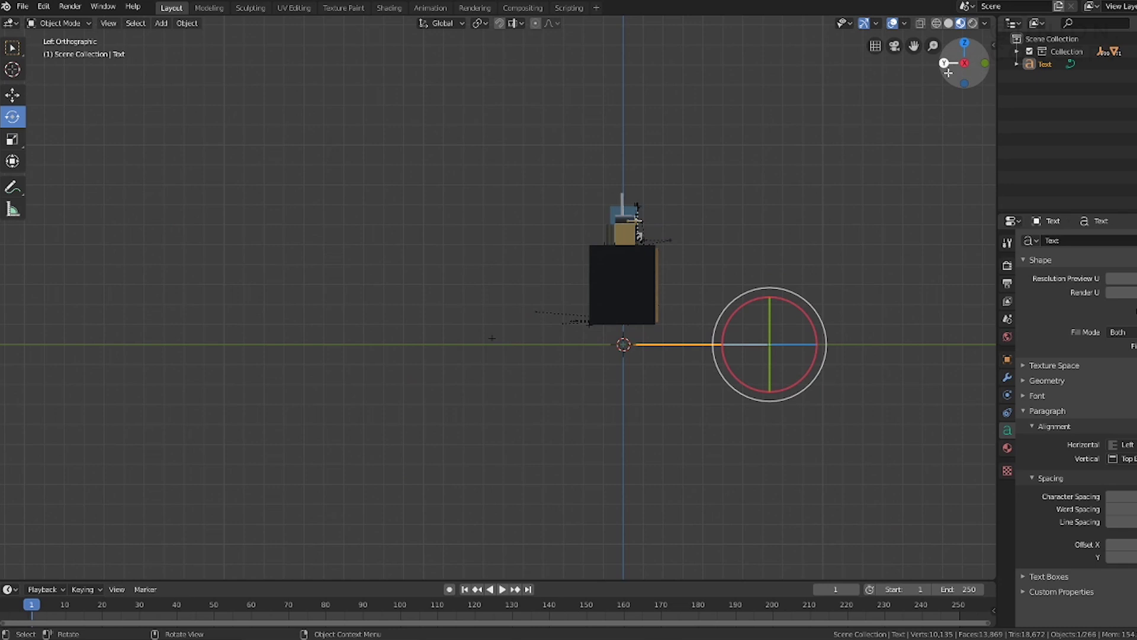
mouse_move(795, 297)
mouse_down()
mouse_move(852, 394)
mouse_move(853, 376)
mouse_up()
mouse_move(965, 59)
mouse_down()
mouse_move(948, 74)
mouse_move(1060, 237)
mouse_up()
key(KP_Decimal)
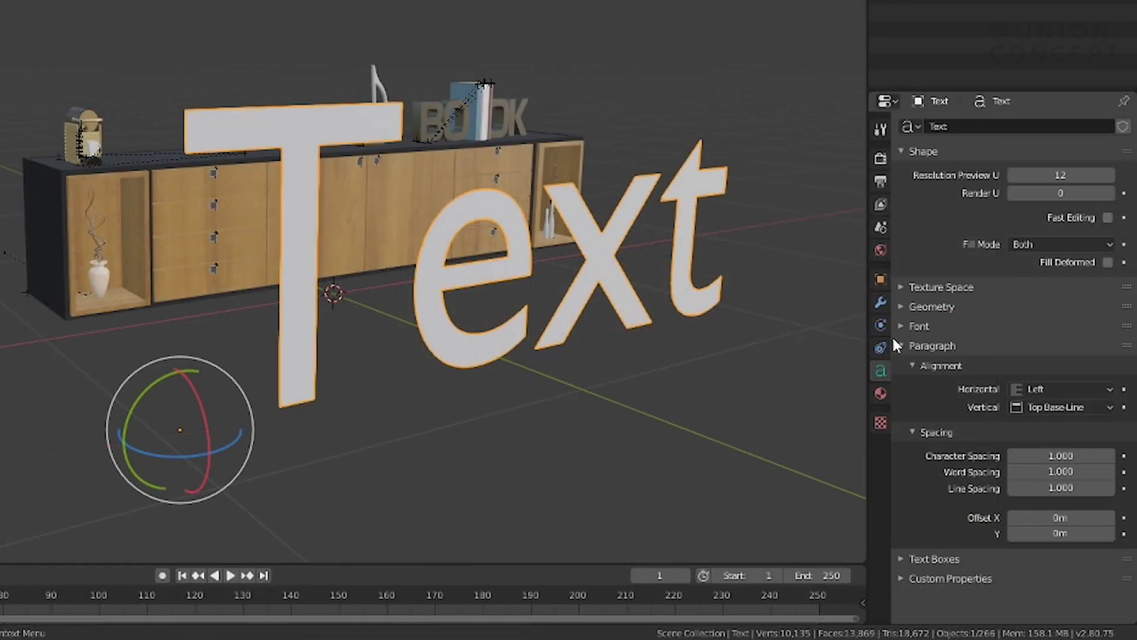
click(880, 302)
Step: Add a Solidify modifier to the text with a thickness of 0.14 m
click(941, 140)
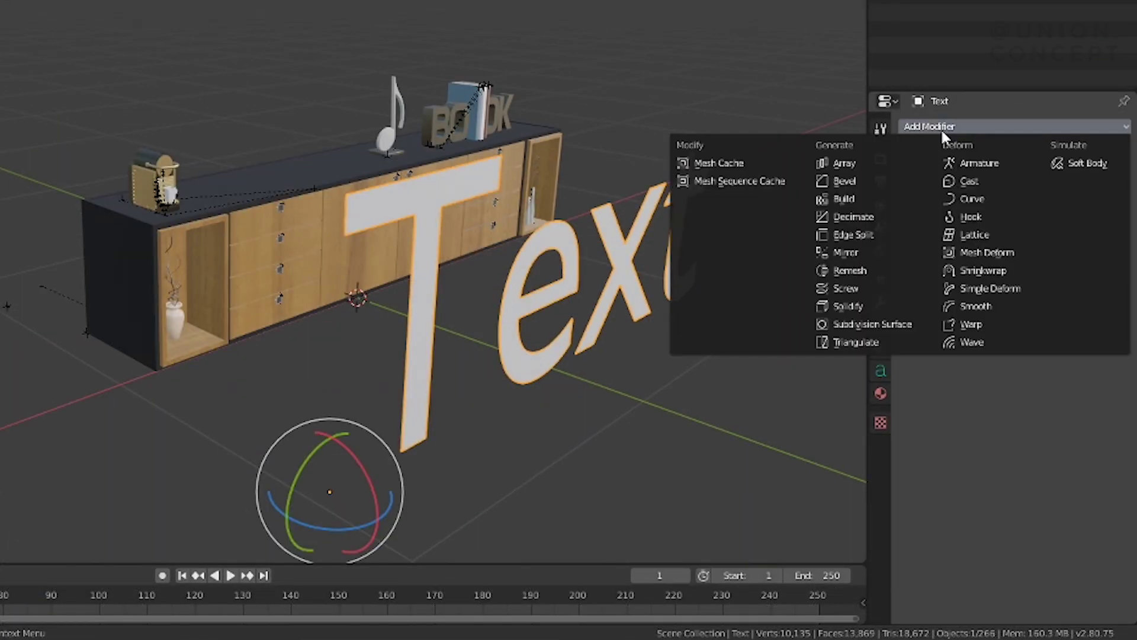
click(872, 306)
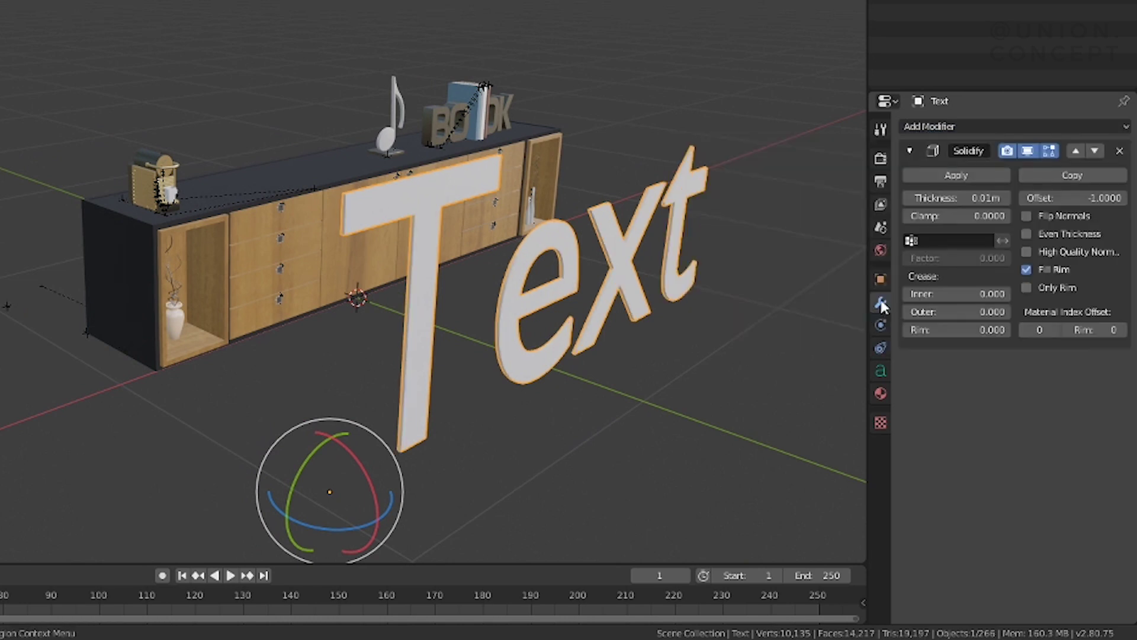
click(957, 197)
text(0.14)
key(Return)
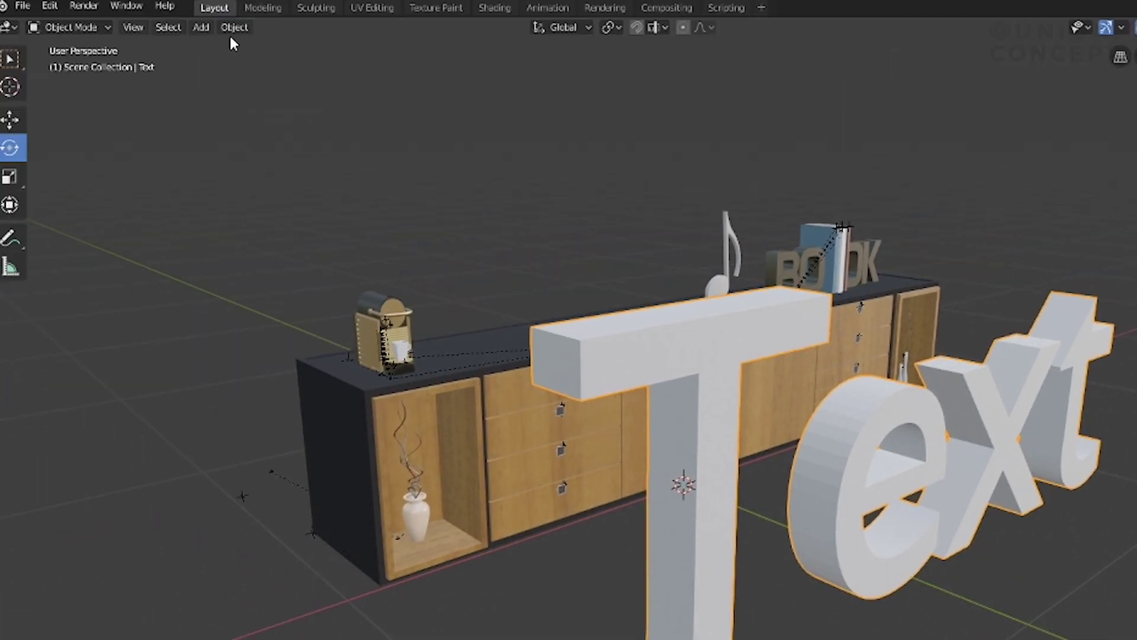
click(235, 27)
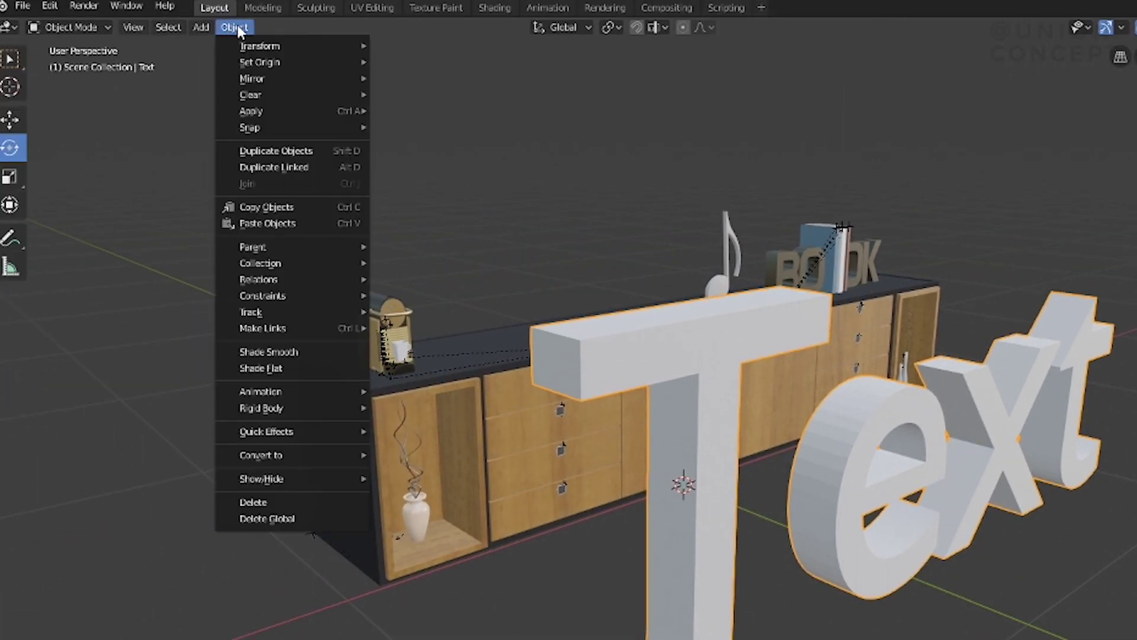
mouse_move(261, 454)
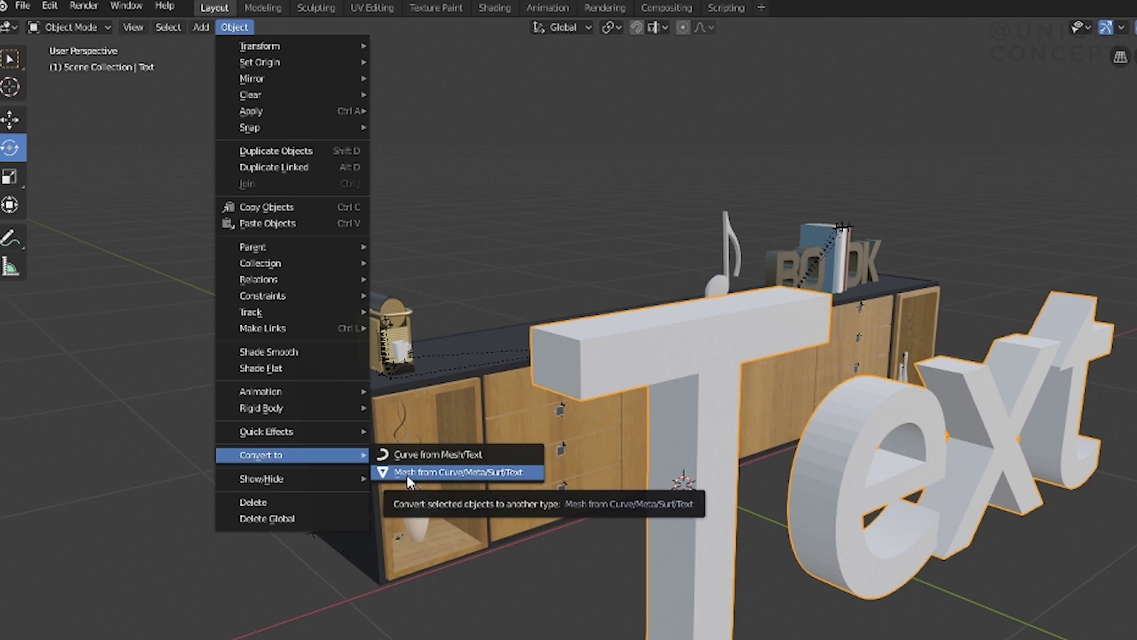
Step: Convert the Text object to a mesh, baking in its solidified thickness
click(439, 469)
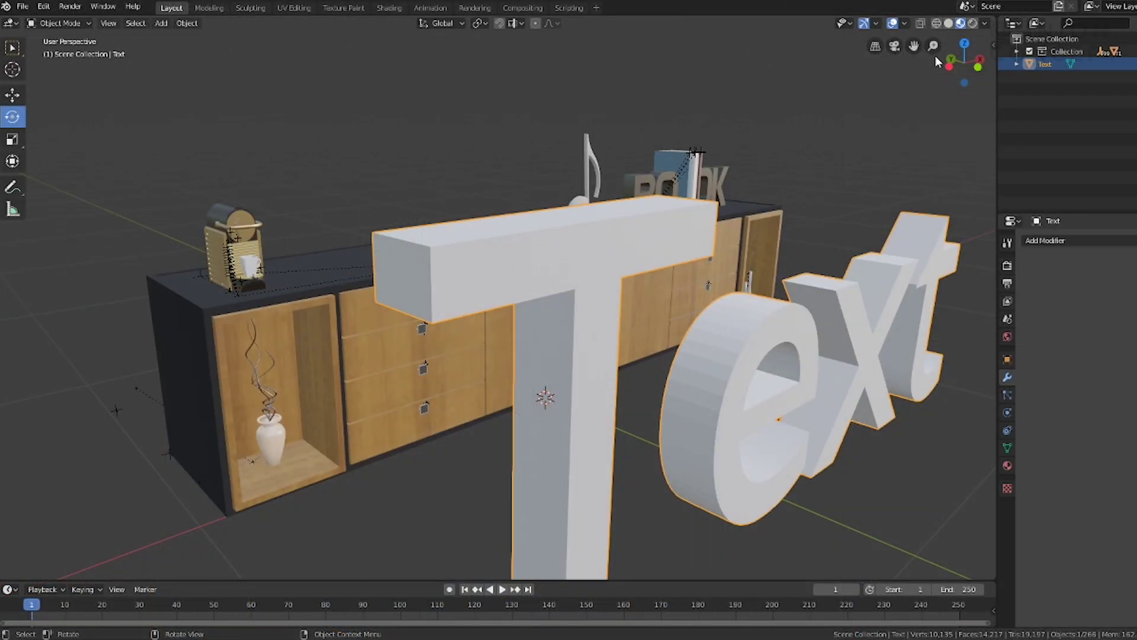
scroll(498, 296, up, 2)
scroll(728, 251, up, 1)
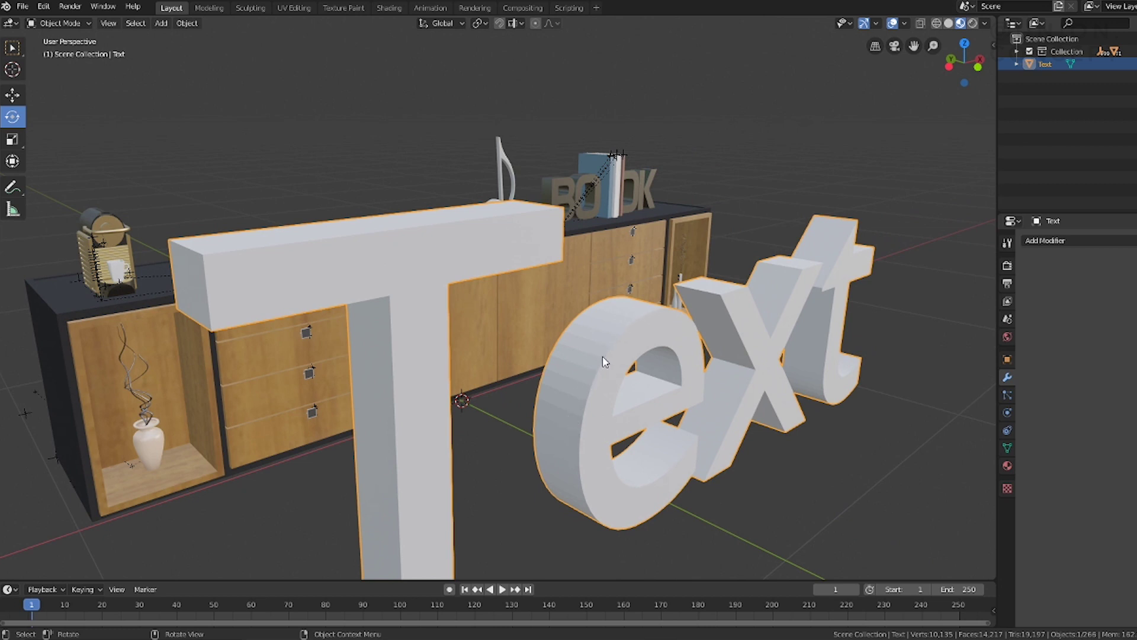
right_click(621, 408)
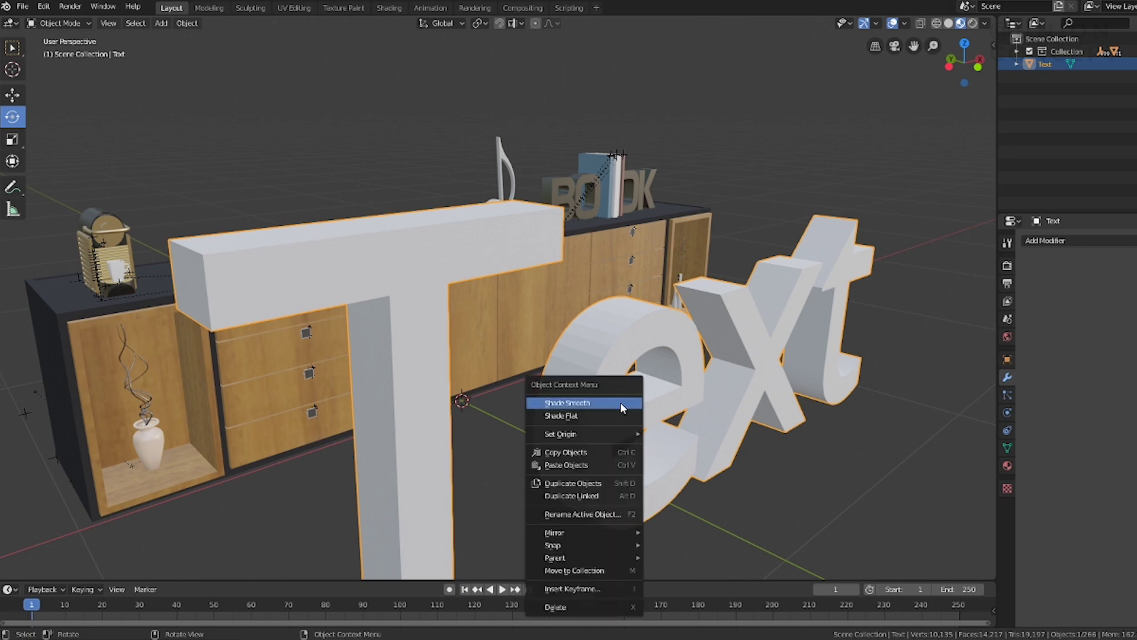
Step: Smooth-shade the text mesh with Auto Smooth enabled, then scale it down
click(618, 403)
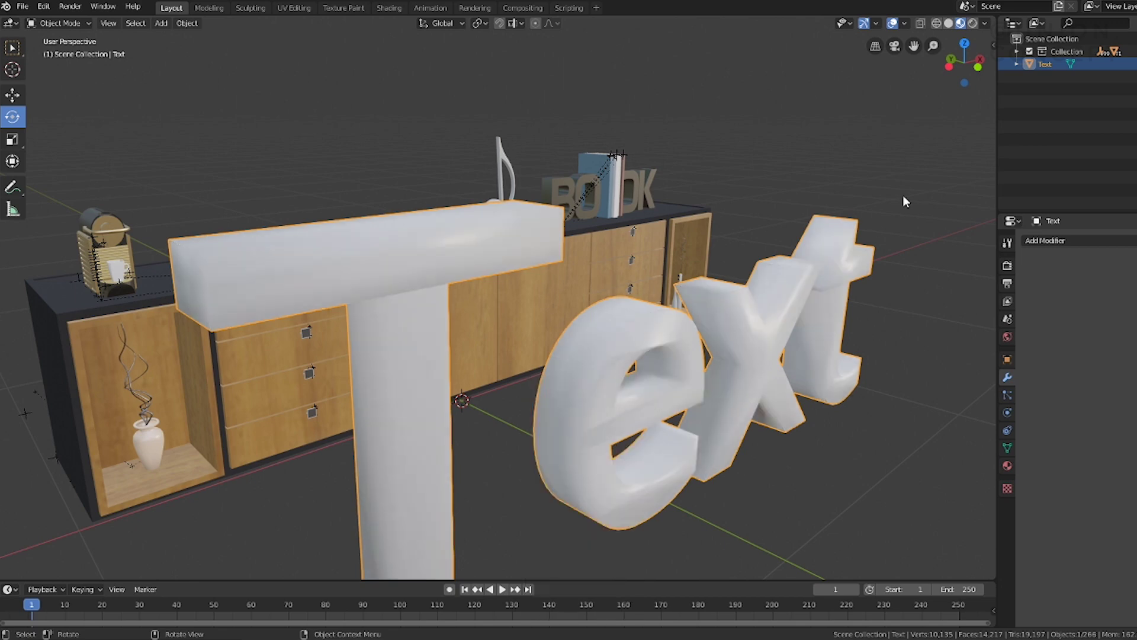
drag(973, 71, 971, 70)
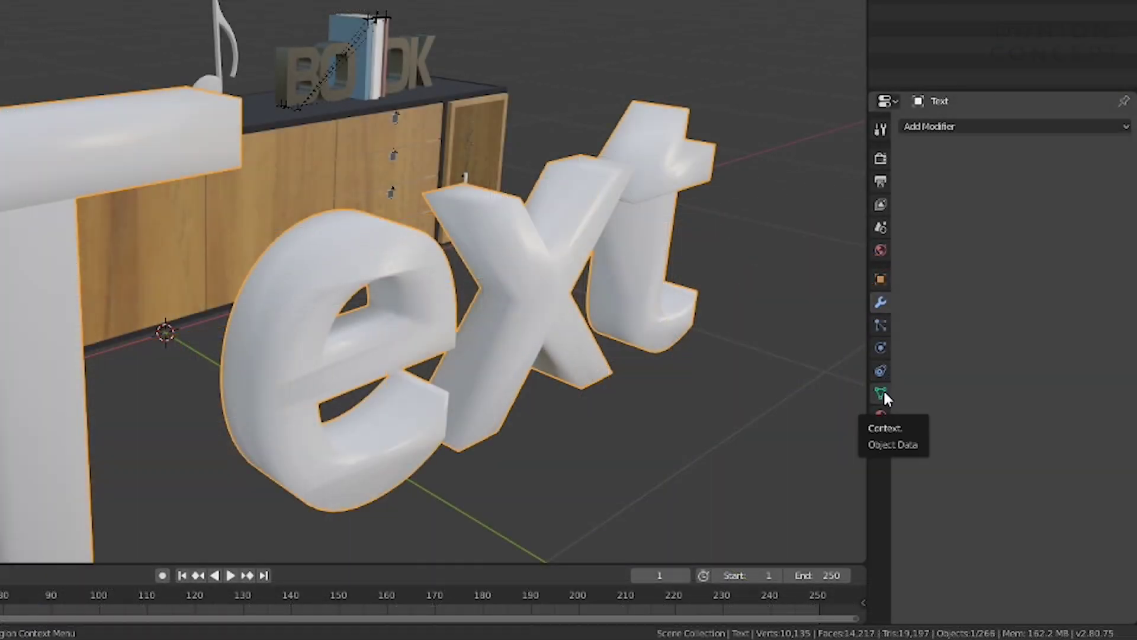
click(883, 389)
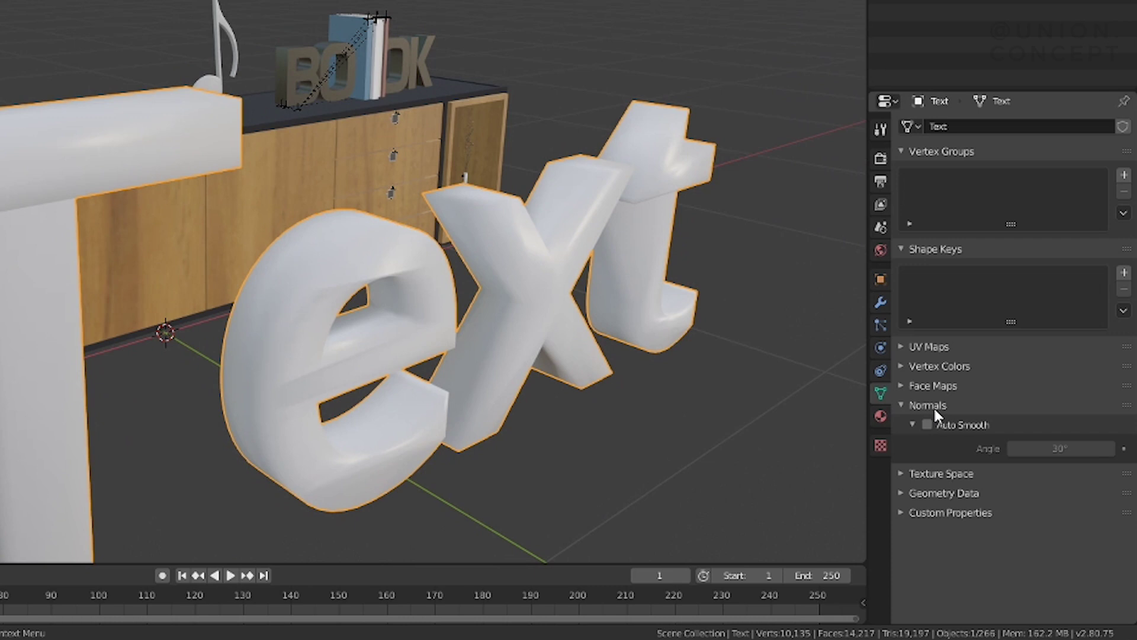
click(928, 424)
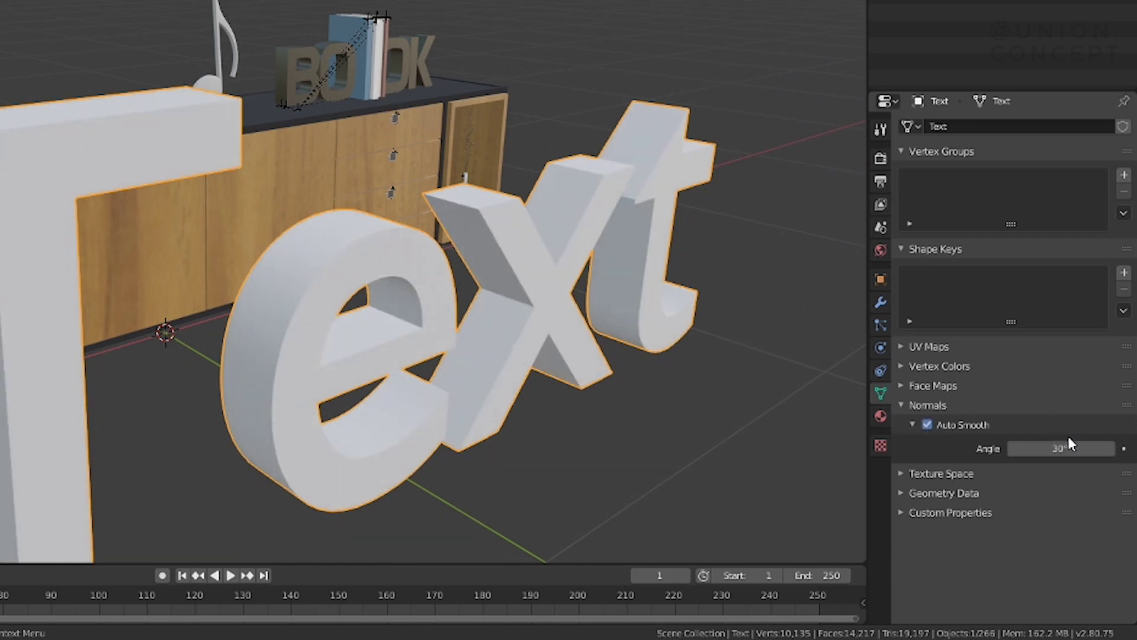
middle_drag(533, 332, 565, 346)
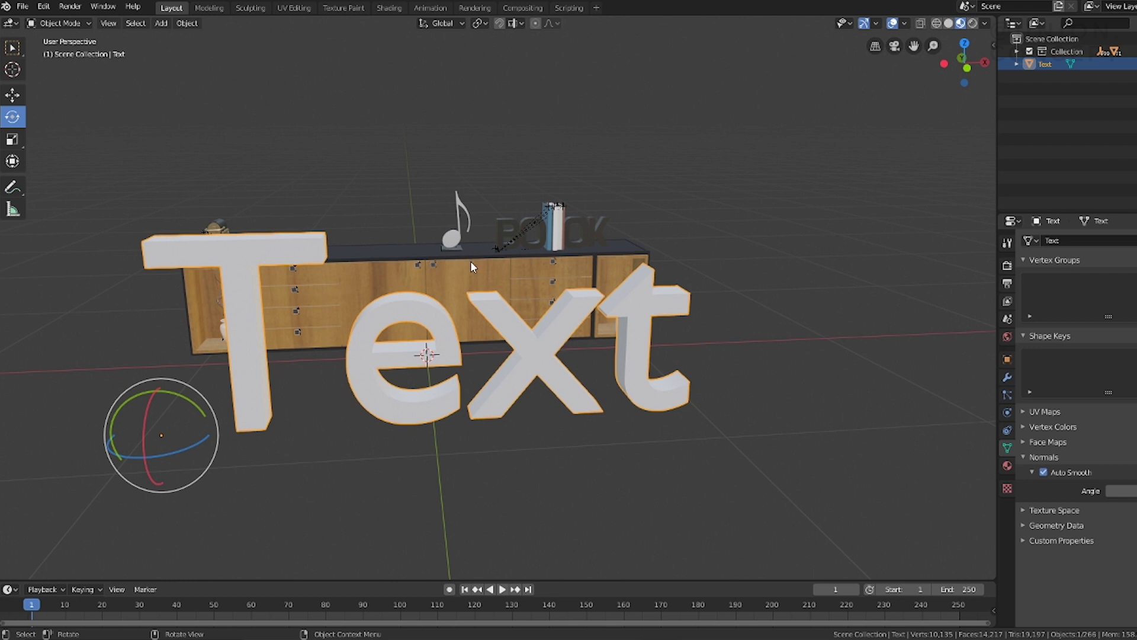
key(s)
click(256, 455)
Step: From top view, move the text along Y onto the cabinet top beside the coffee machine
key(KP_7)
key(g)
key(y)
click(368, 363)
key(ctrl+z)
key(shift+space)
key(g)
drag(224, 443, 225, 296)
click(986, 64)
mouse_move(985, 64)
mouse_down()
mouse_move(948, 95)
mouse_move(716, 183)
mouse_up()
click(716, 183)
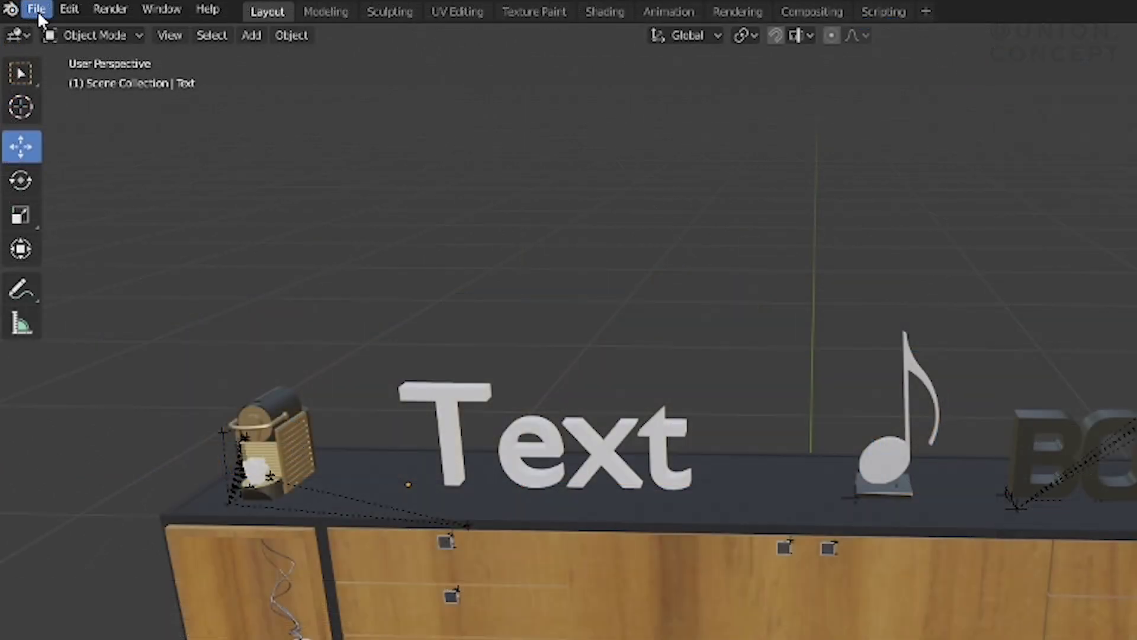
Step: Export the scene as a glTF 2.0 GLB named Furniture_2 in the Estante 2 folder
click(24, 8)
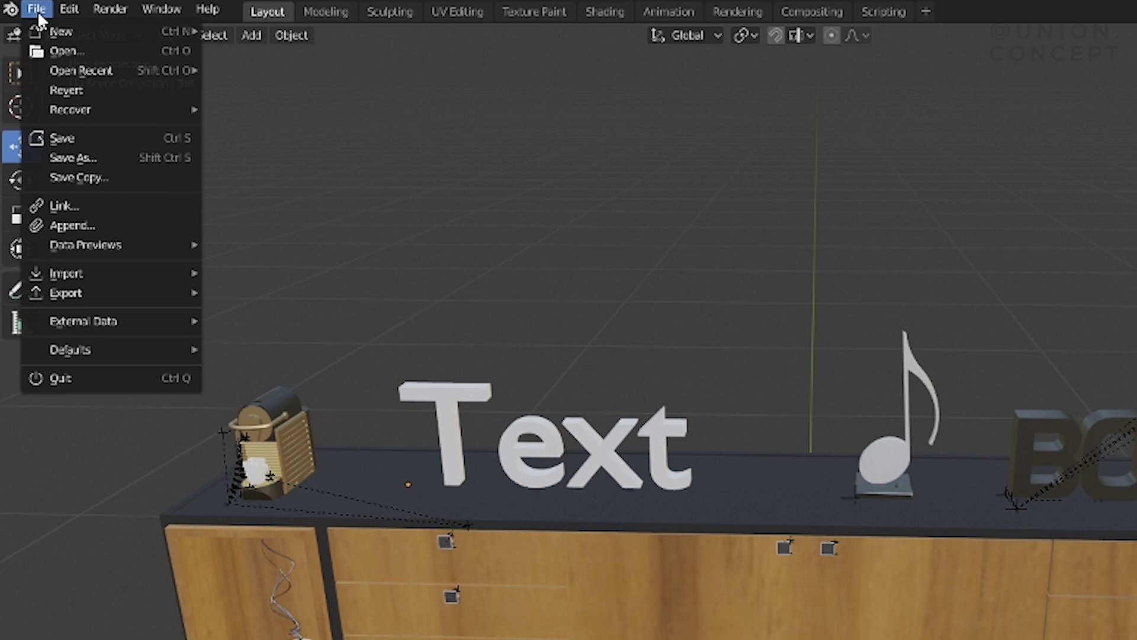
mouse_move(66, 292)
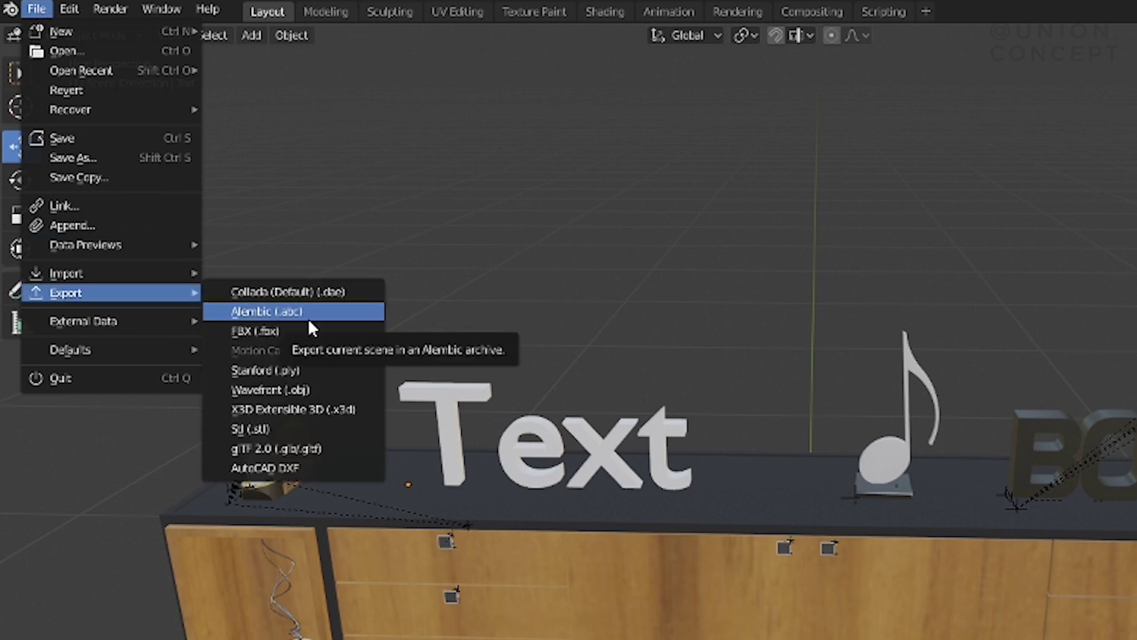
click(264, 456)
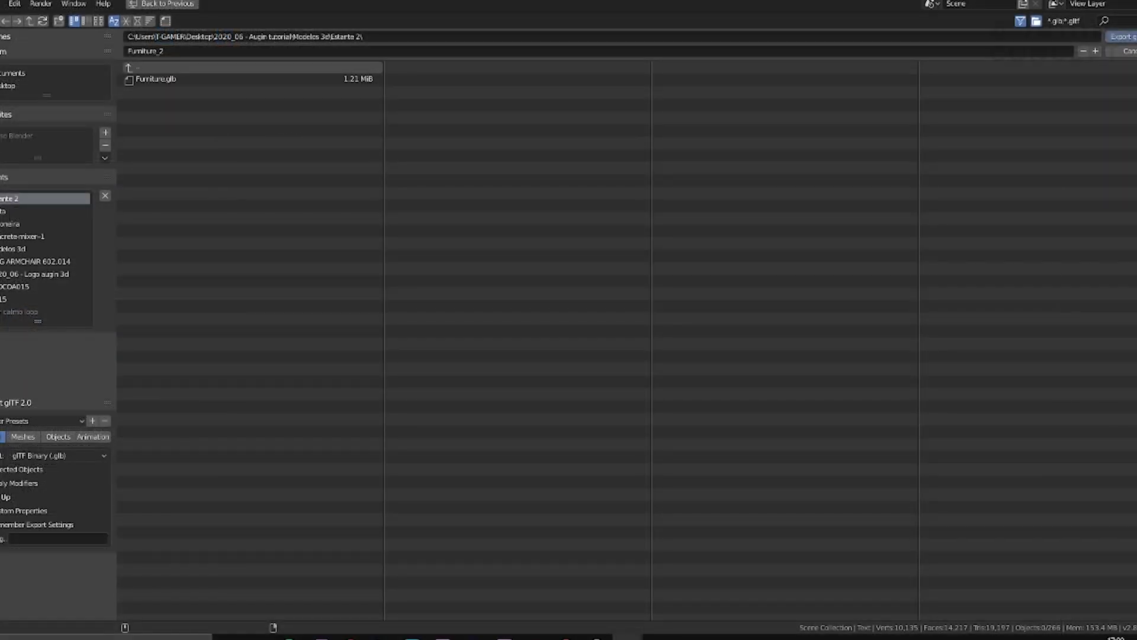
click(1130, 38)
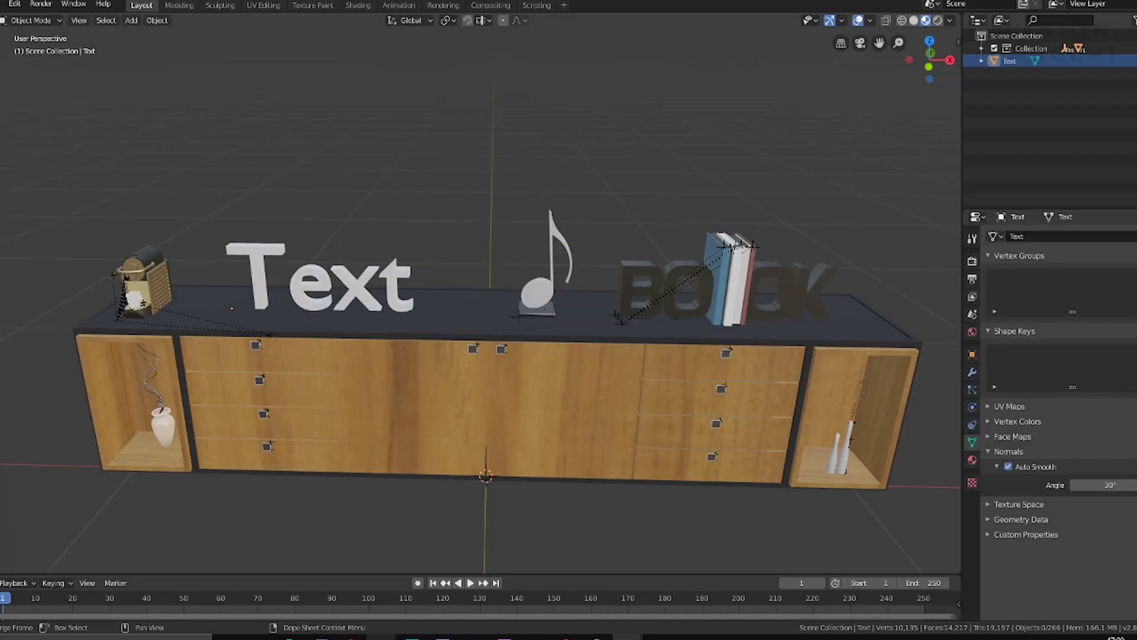
click(741, 238)
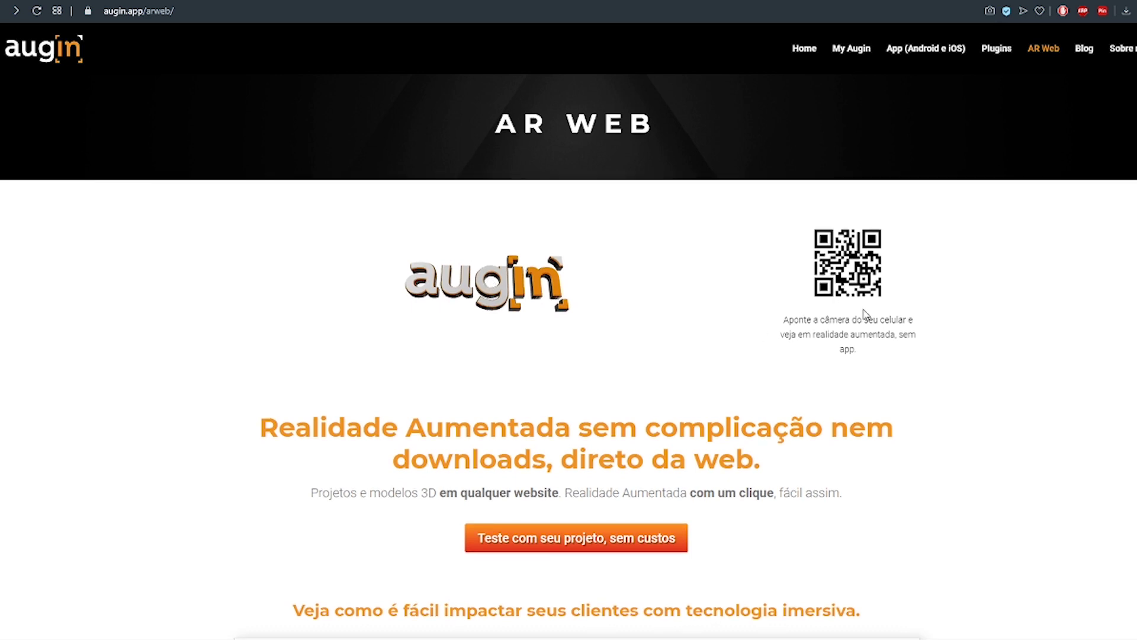
Step: Scroll through the augin.app/arweb landing page and orbit the brick demo model
scroll(865, 314, down, 3)
scroll(864, 315, down, 1)
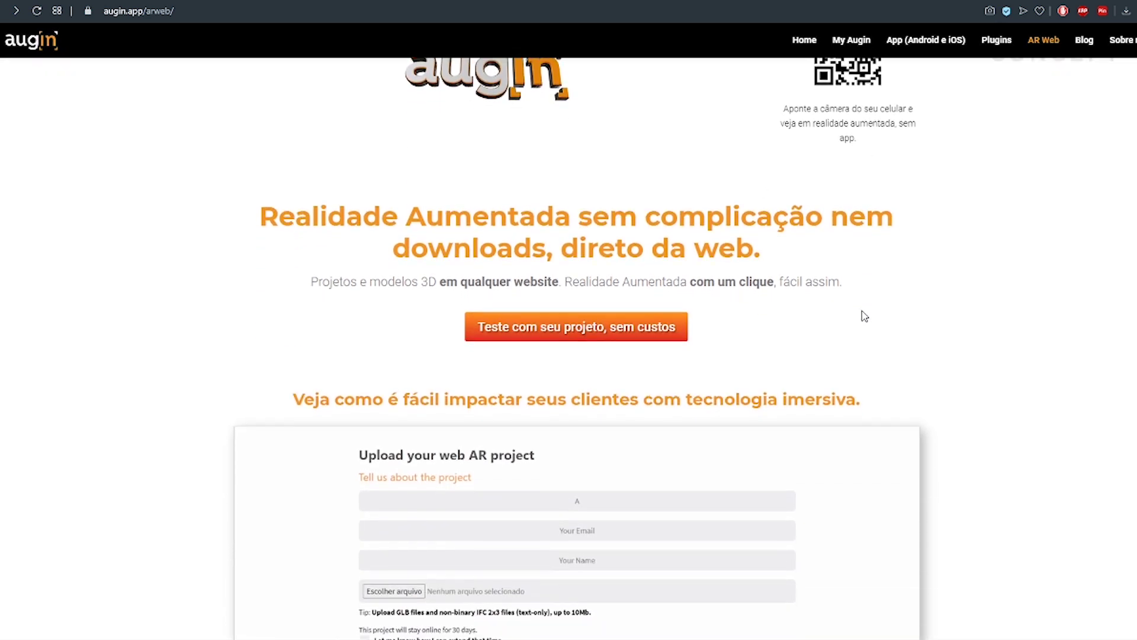
scroll(864, 316, down, 4)
mouse_move(636, 201)
scroll(556, 389, down, 3)
scroll(553, 383, down, 4)
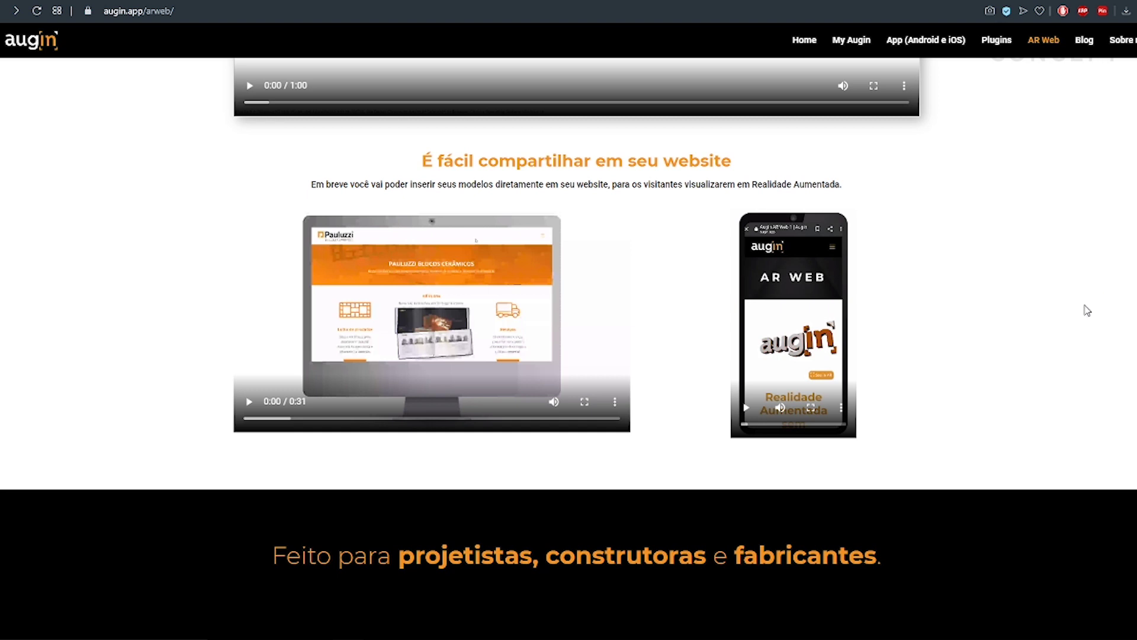
scroll(1087, 310, down, 4)
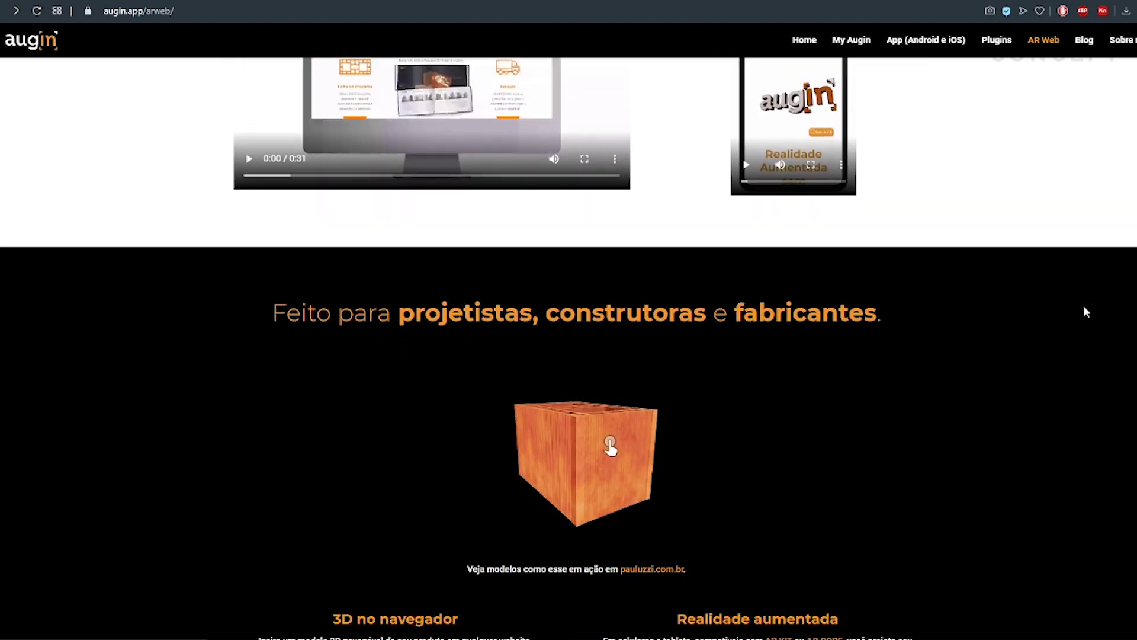
scroll(1087, 312, down, 1)
scroll(1086, 312, down, 2)
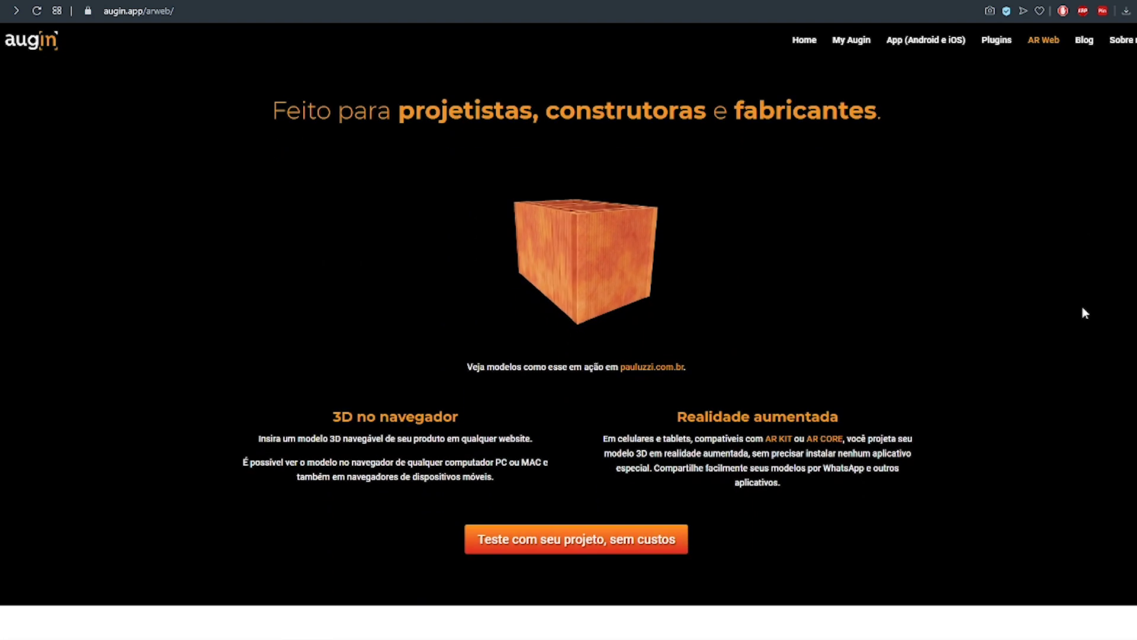
scroll(1084, 314, down, 2)
scroll(1054, 305, up, 2)
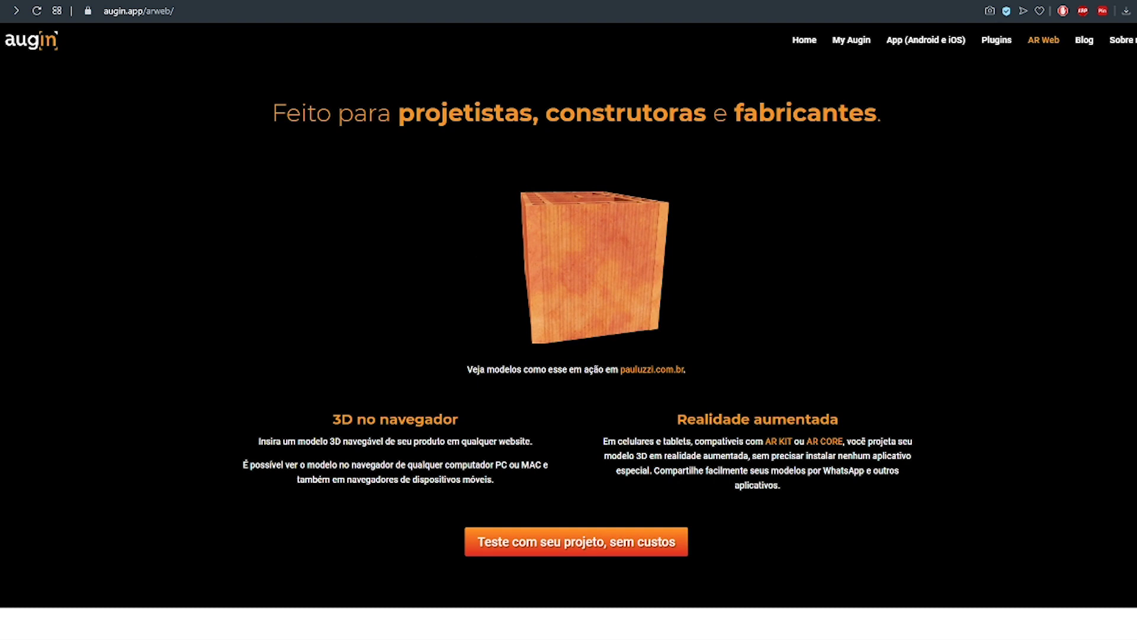
mouse_move(672, 261)
mouse_down()
mouse_move(533, 229)
mouse_move(576, 287)
mouse_move(697, 253)
mouse_move(680, 551)
mouse_up()
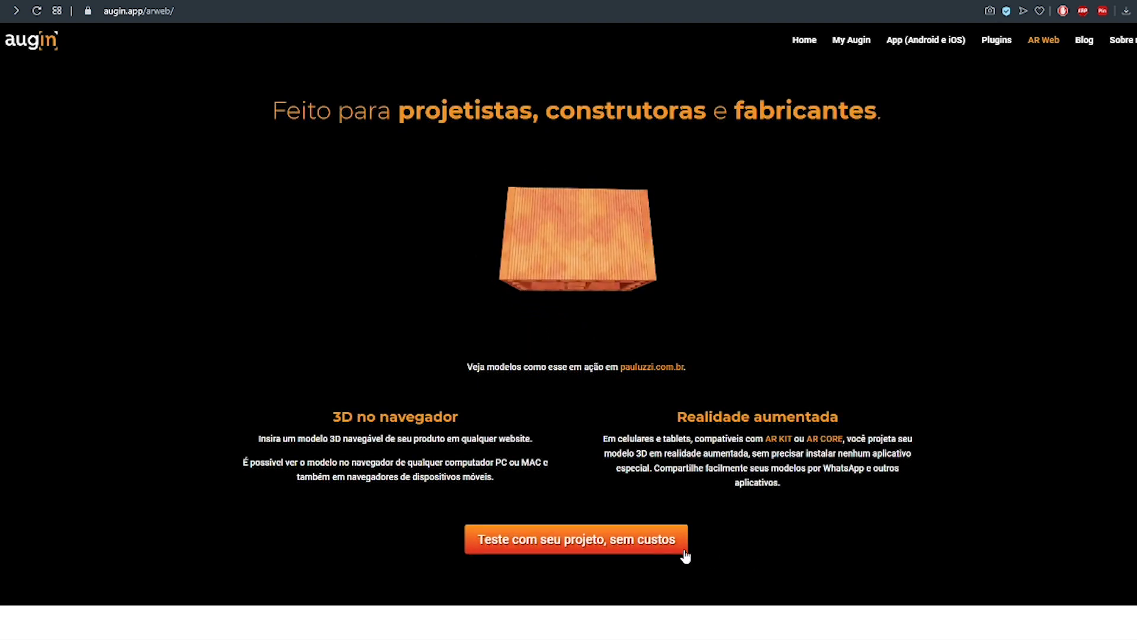
Step: Open the upload form, enter model name 'Móvel' and fill in the contact e-mail
click(629, 551)
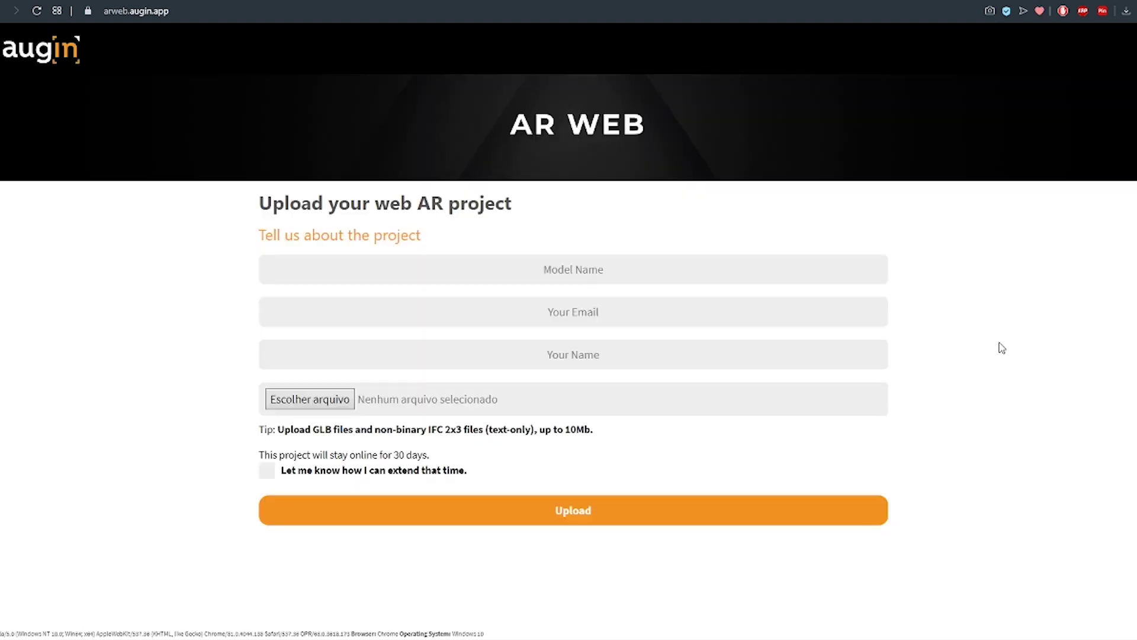
key(ctrl+l)
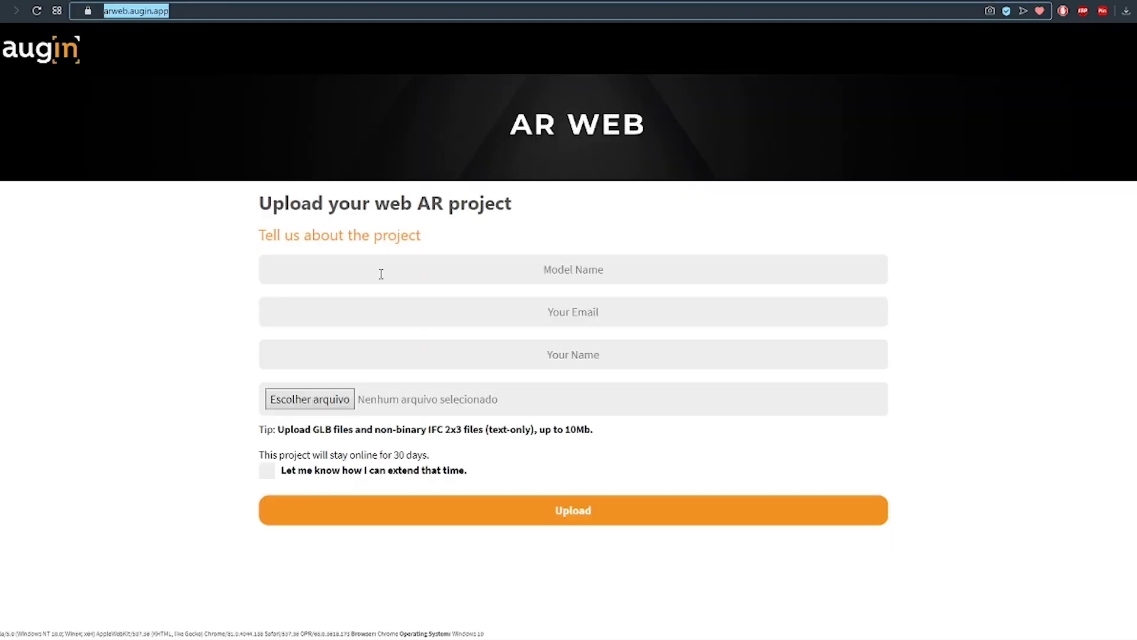
click(380, 273)
text(Móvel)
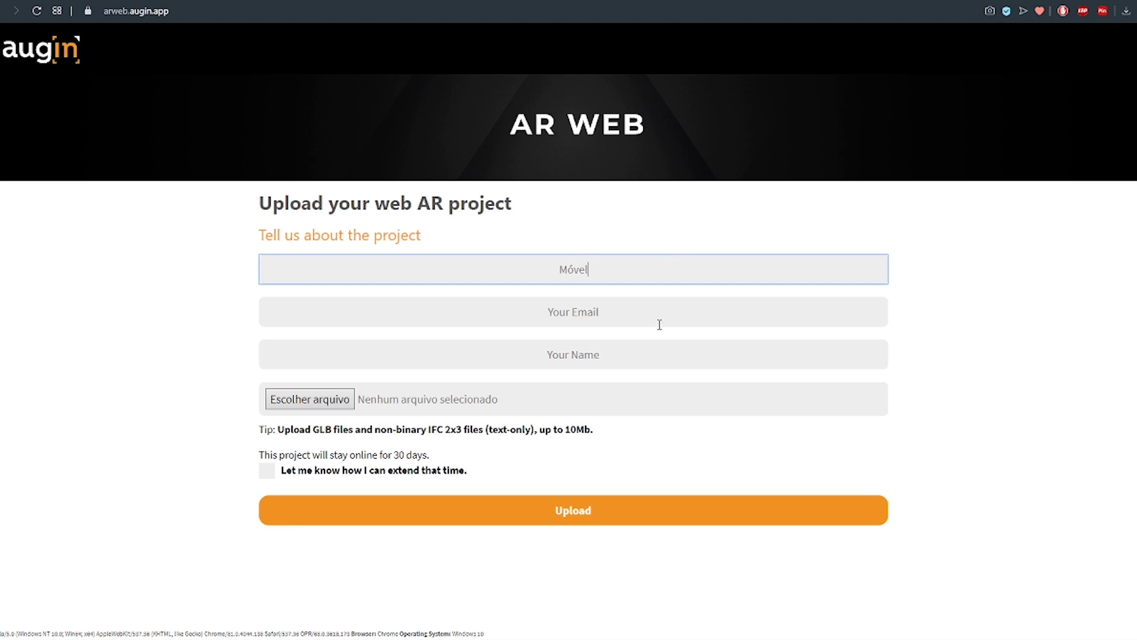
click(659, 322)
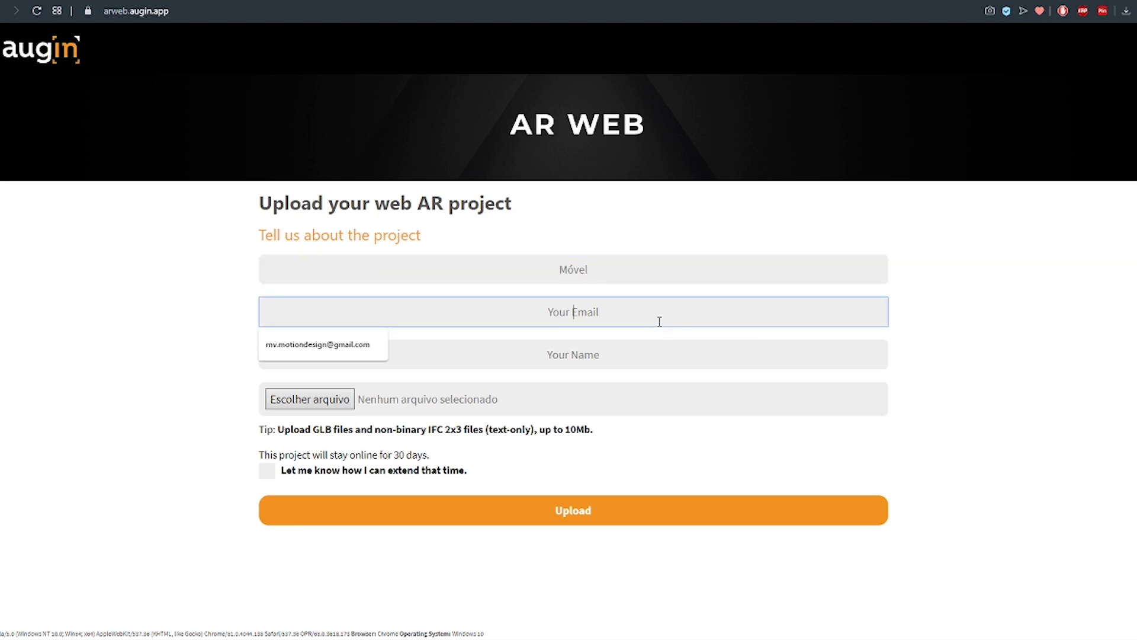
key(Down)
key(Tab)
Step: Fill in the name, choose Furniture_2.glb as the model file, and tick the time-extension box
text(M)
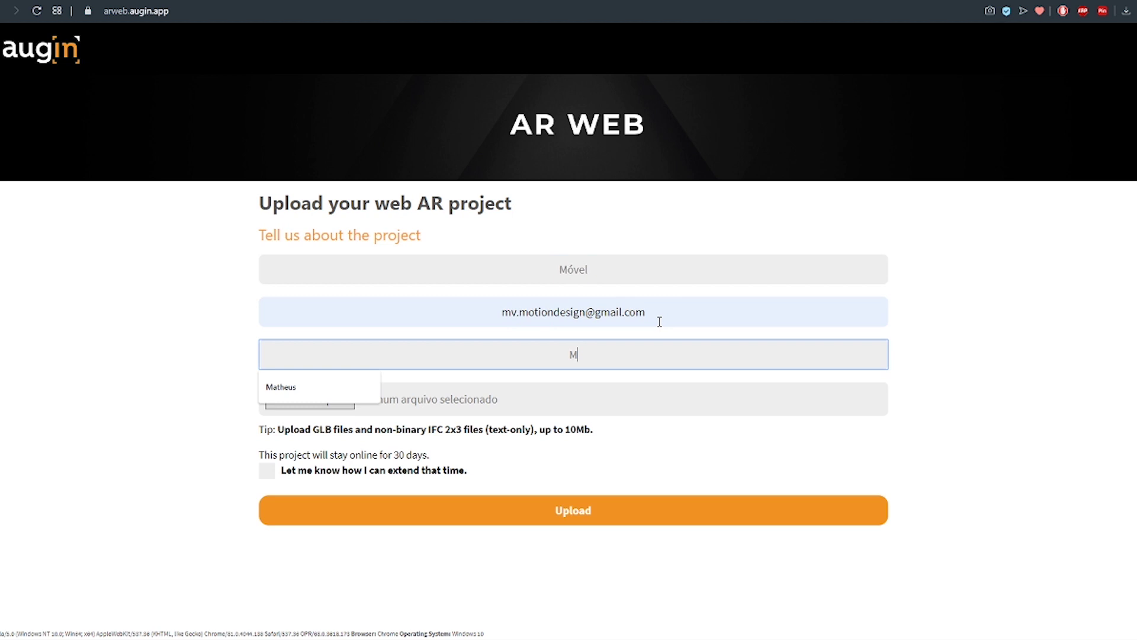
key(Down)
key(Tab)
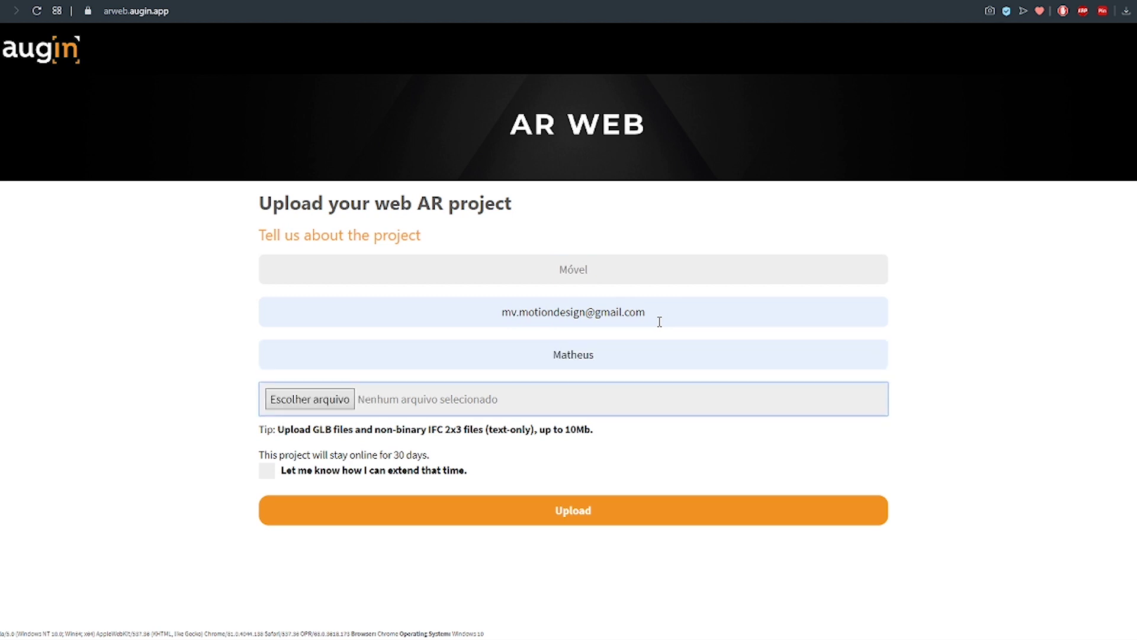
key(space)
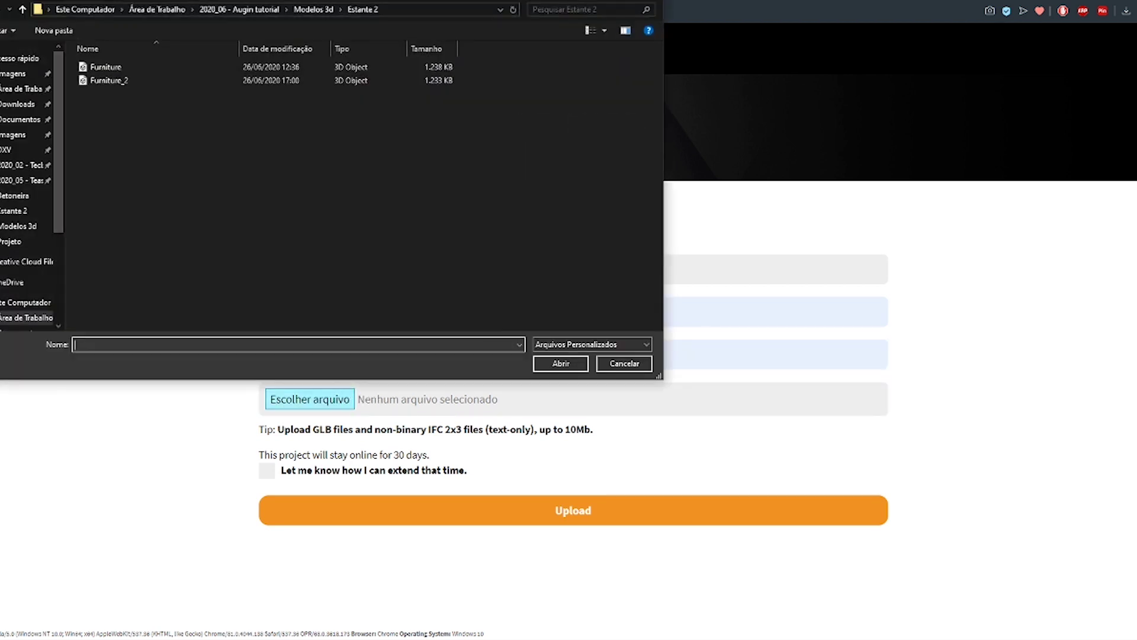
click(165, 80)
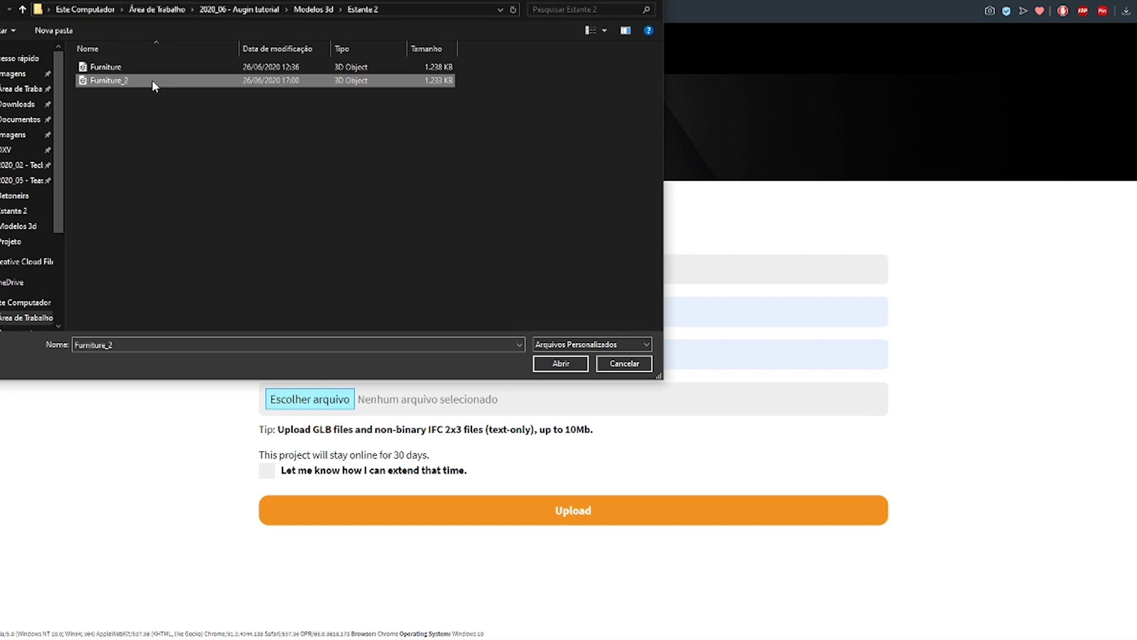
click(567, 363)
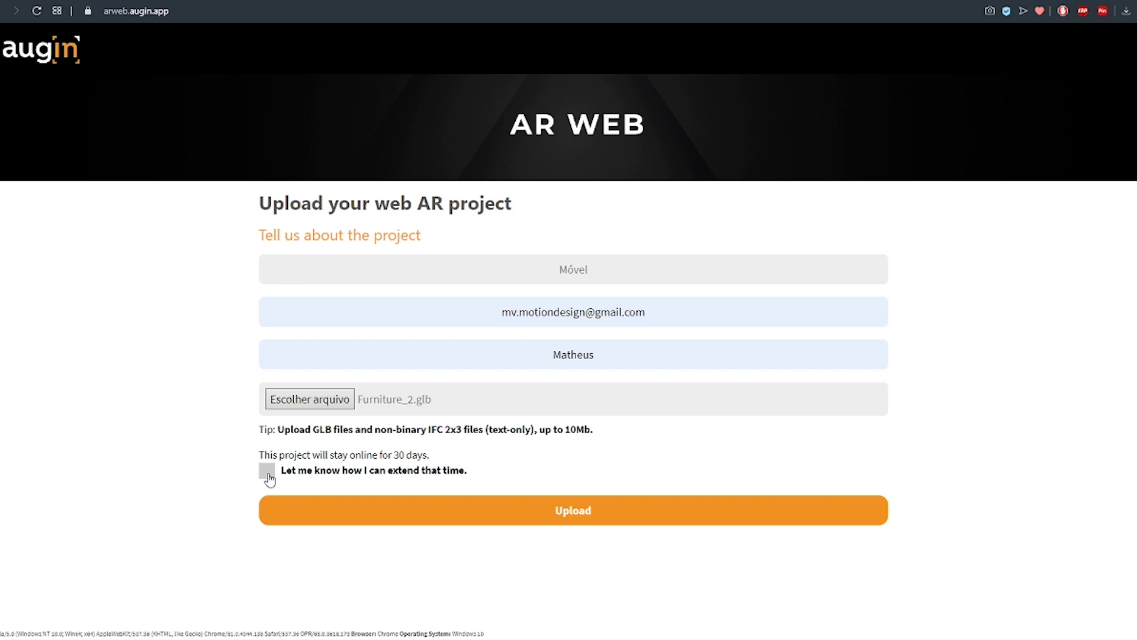
click(268, 478)
Step: Upload the Móvel project for AR conversion and rearrange the File Explorer window meanwhile
click(465, 515)
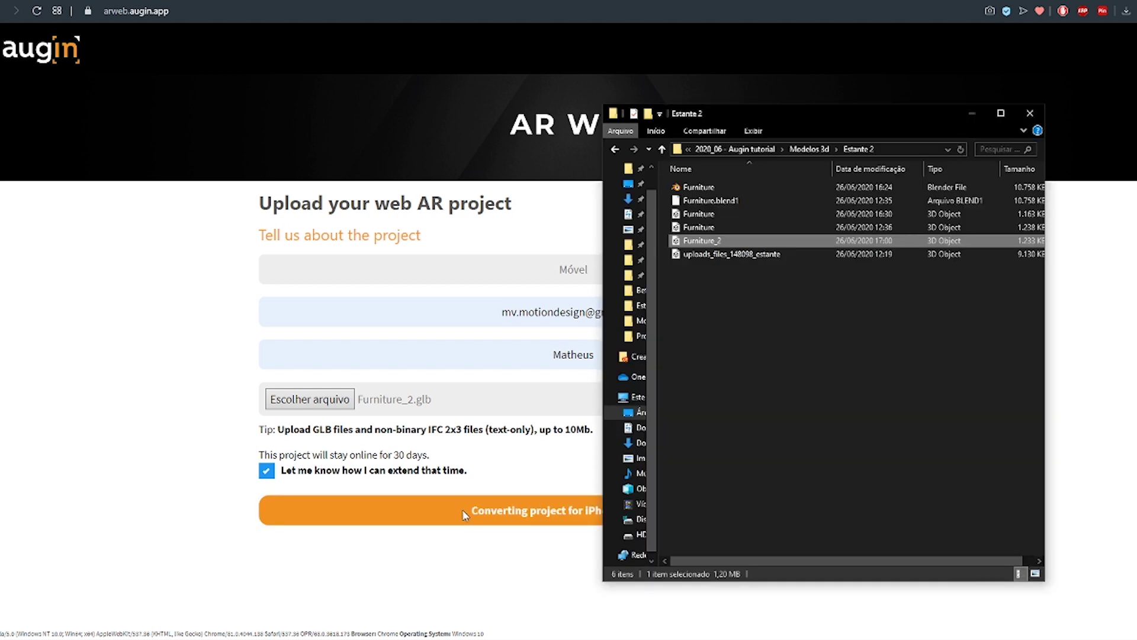
drag(1047, 203, 1124, 203)
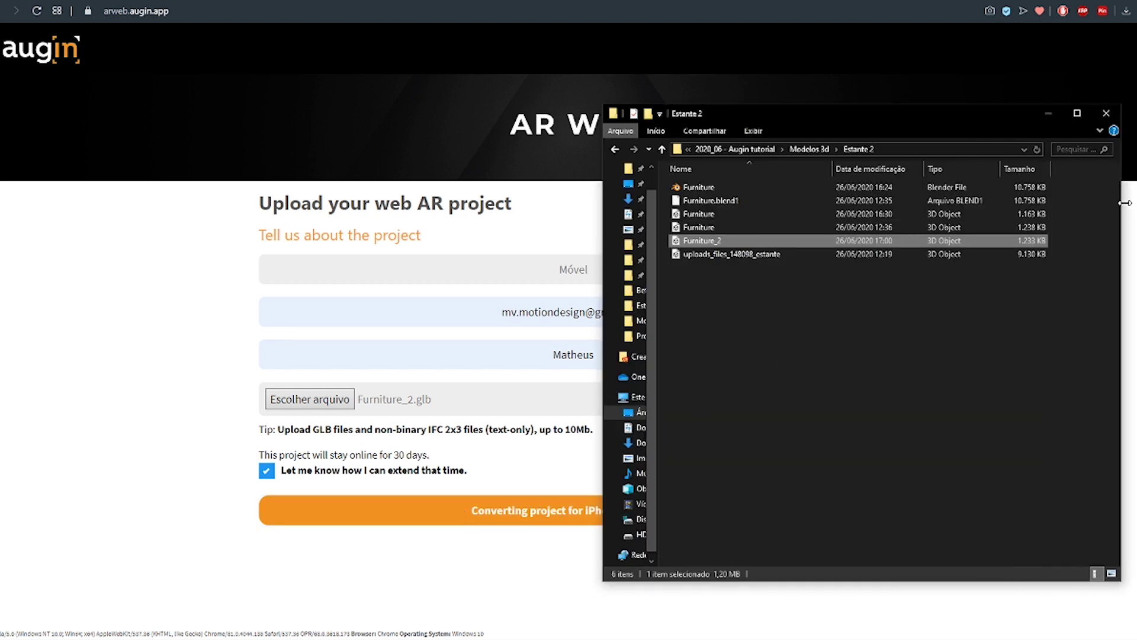
drag(993, 116, 906, 113)
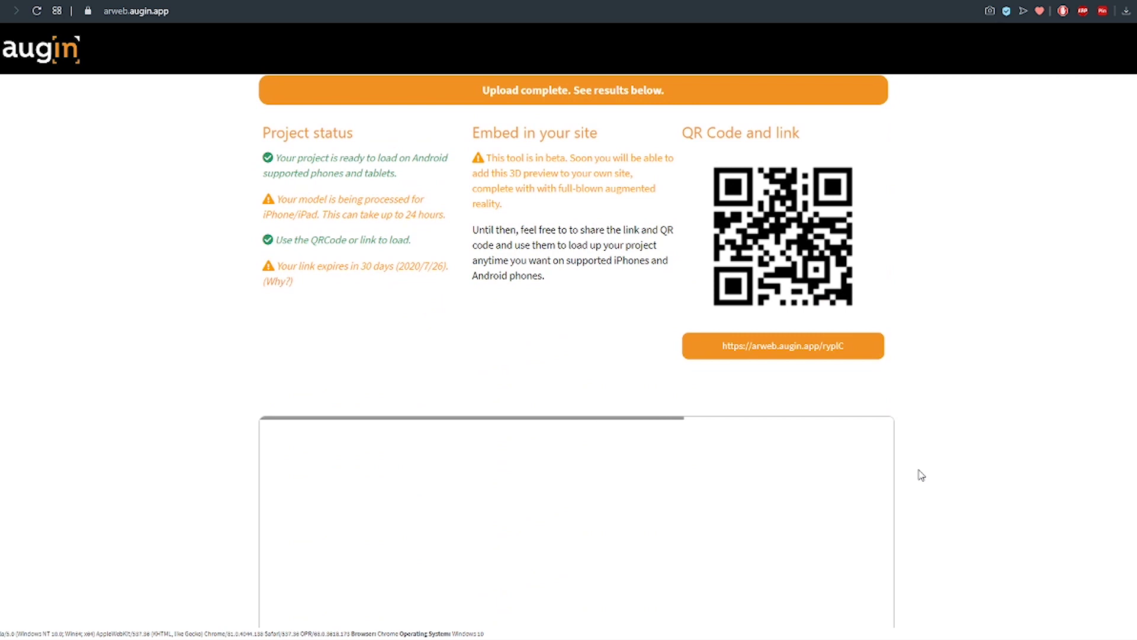
Step: Rotate the uploaded cabinet preview, open its arweb.augin.app share page, and reload it
scroll(921, 475, down, 1)
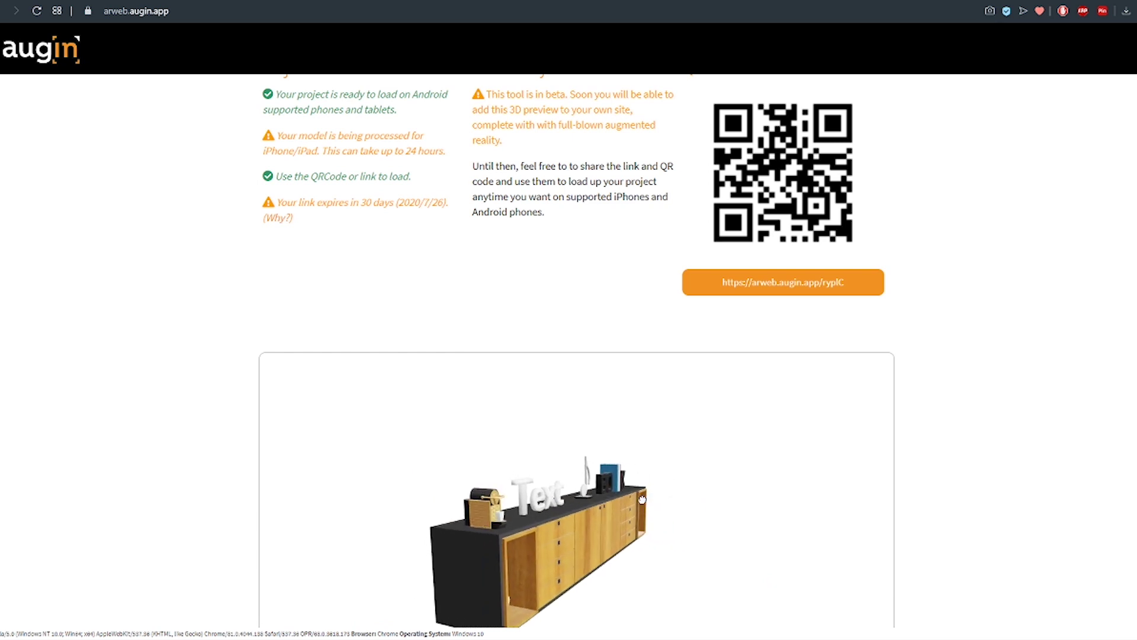
drag(578, 494, 655, 493)
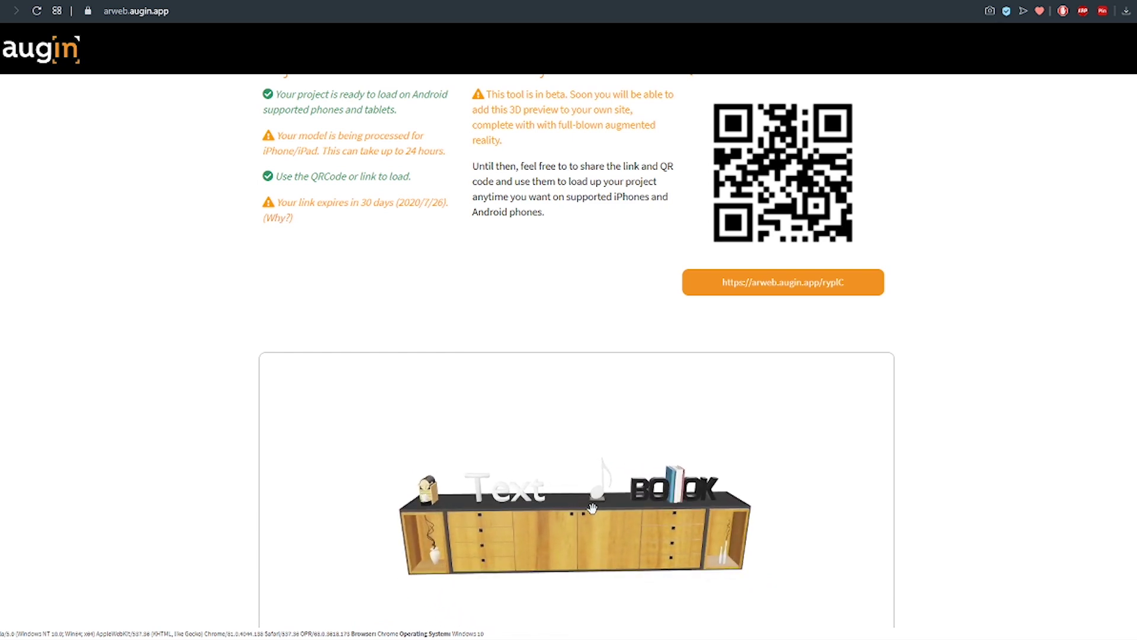
click(784, 283)
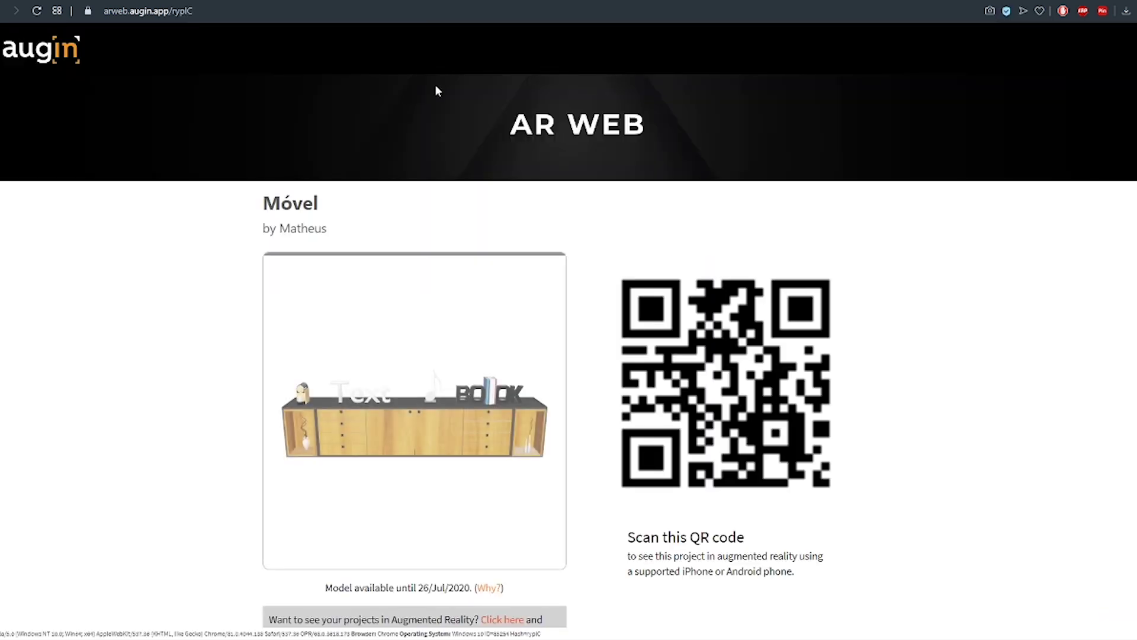
click(291, 5)
click(450, 333)
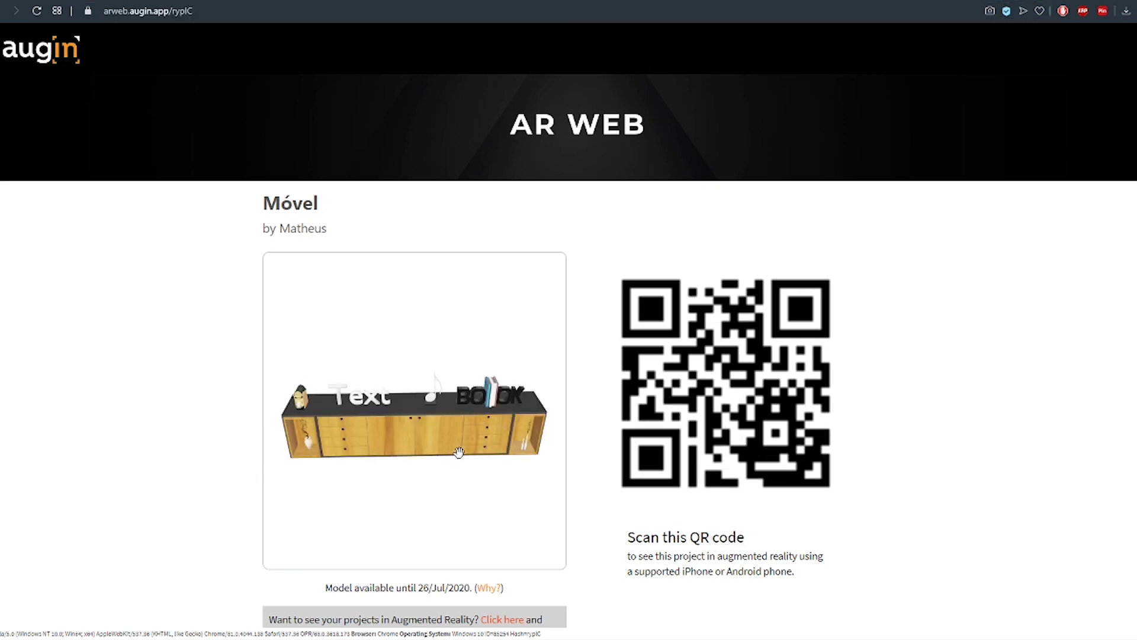
click(37, 18)
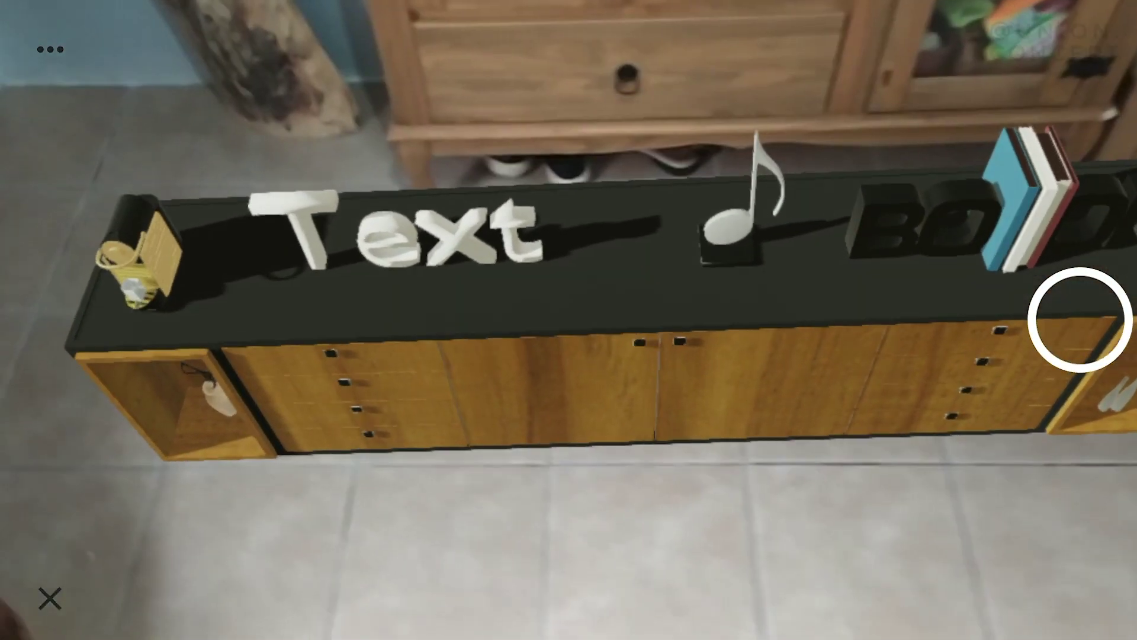
Step: Scroll back up the Móvel project page after the AR placement
scroll(569, 355, up, 2)
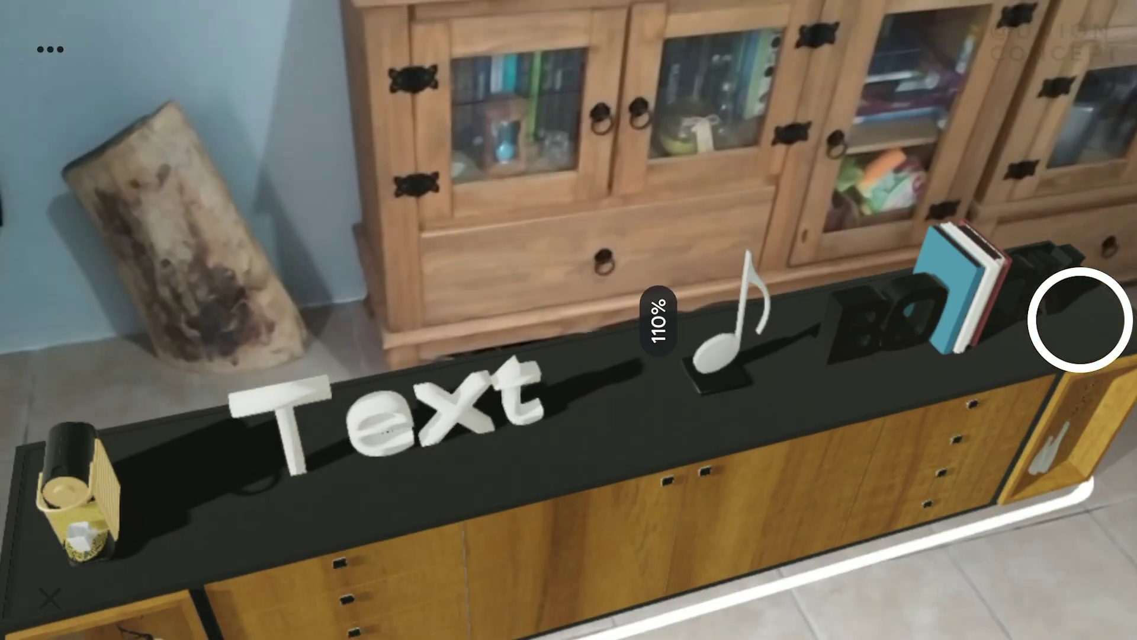
scroll(568, 355, up, 2)
scroll(569, 356, up, 1)
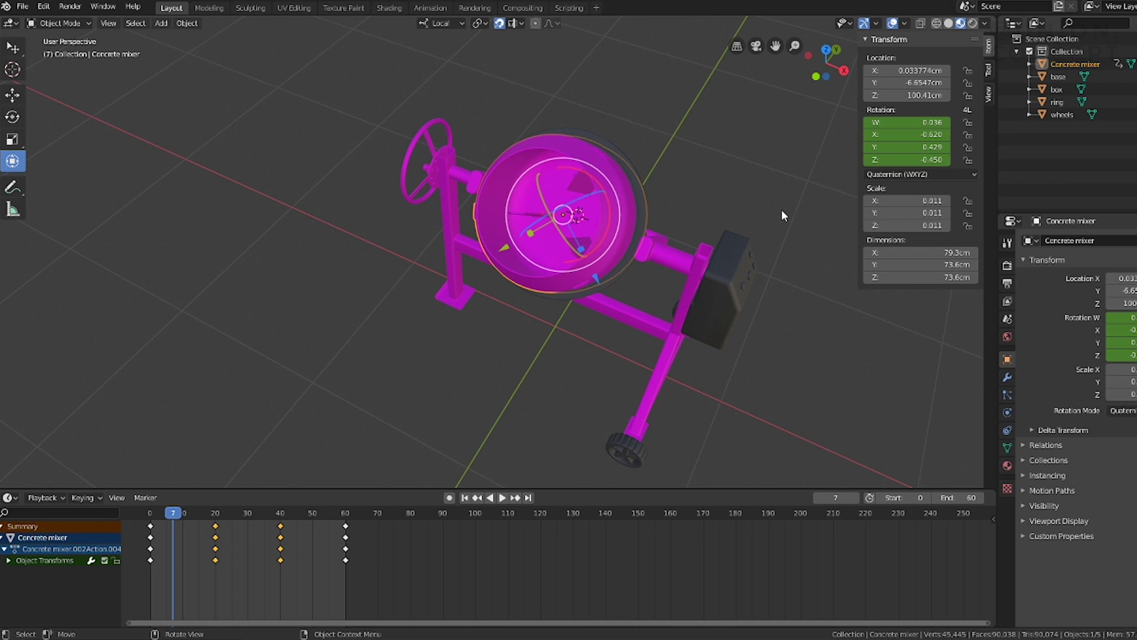
Step: Orbit around the concrete mixer, deselect it, and switch to the Shading workspace
mouse_move(816, 69)
mouse_down()
mouse_move(787, 77)
mouse_move(779, 107)
mouse_up()
click(779, 106)
mouse_move(827, 65)
mouse_down()
mouse_move(771, 74)
mouse_move(811, 92)
mouse_up()
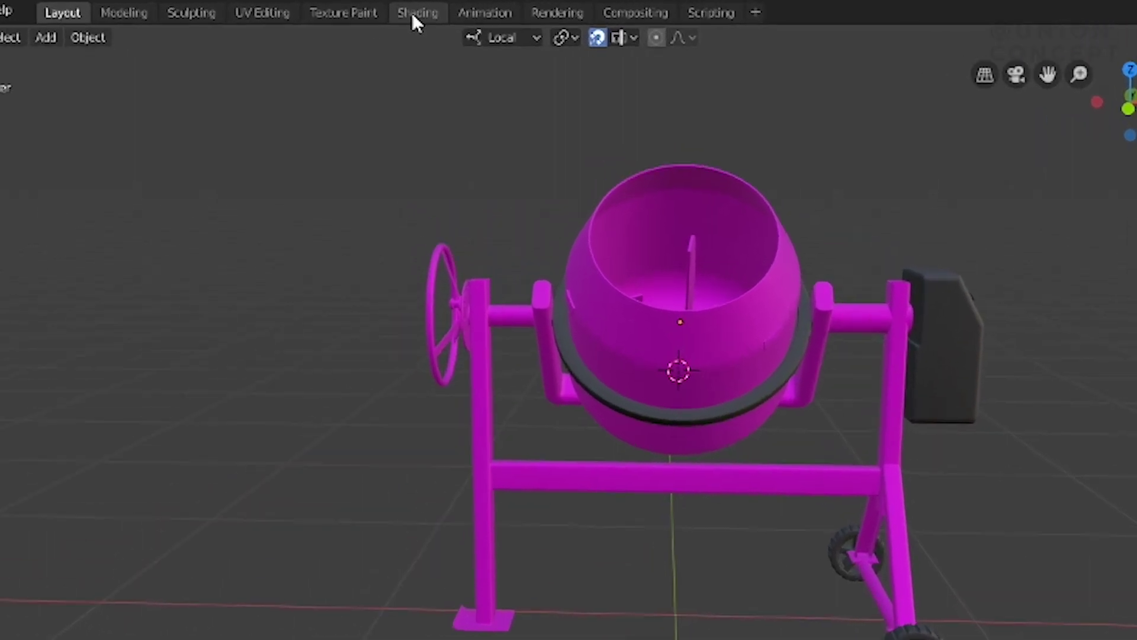
click(389, 7)
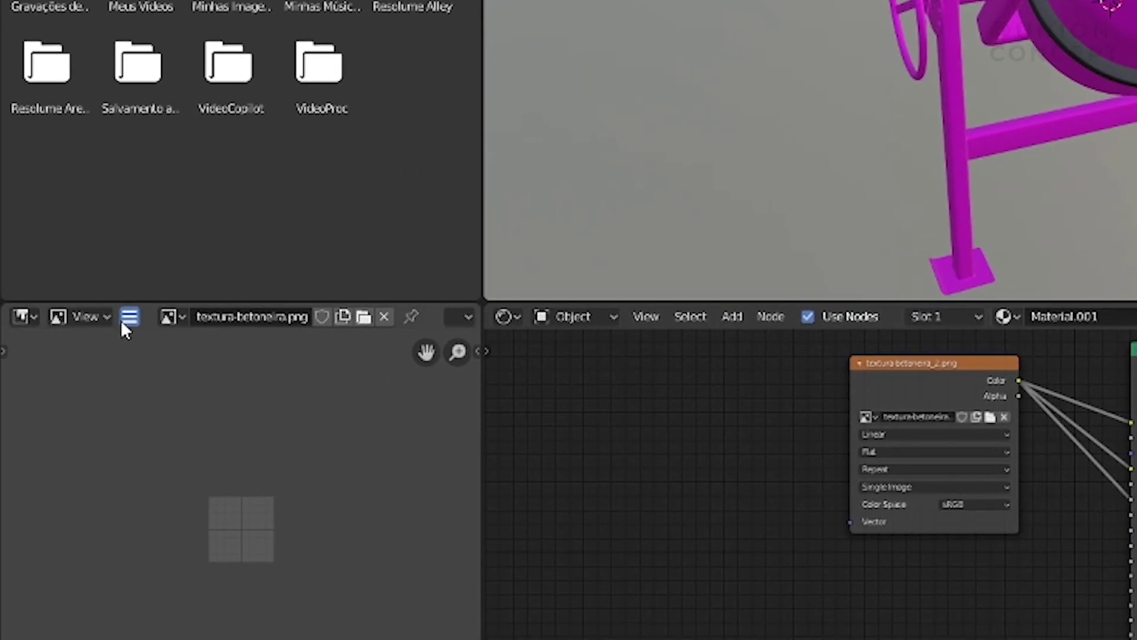
Step: Replace the mixer's textura-betoneira_2.png texture with textura-betoneira_3.png
click(172, 317)
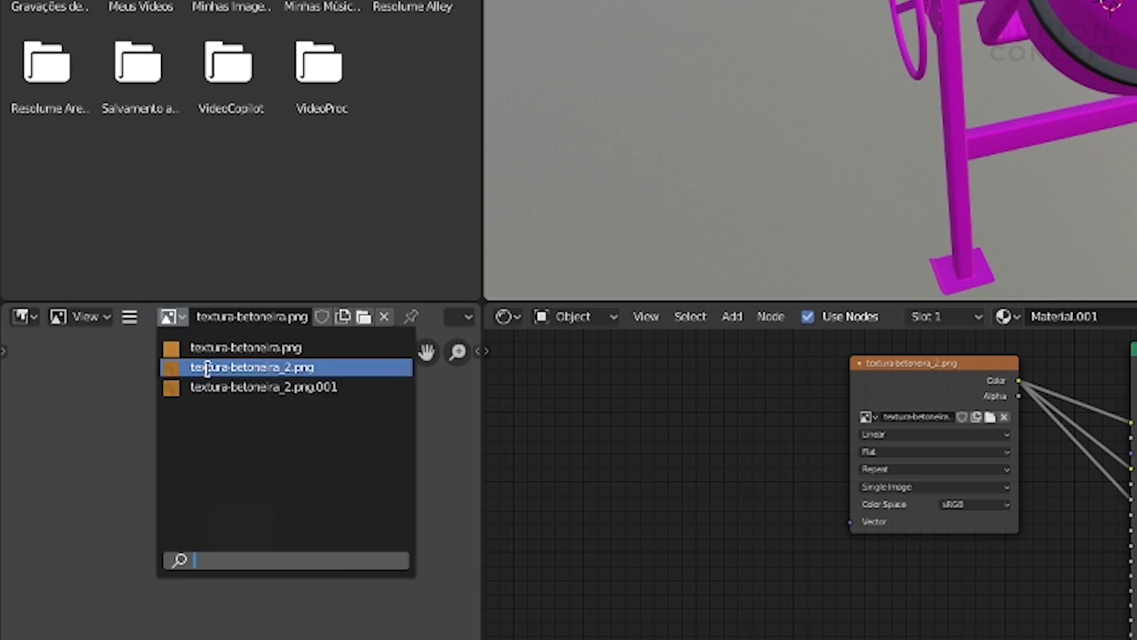
click(264, 367)
click(132, 319)
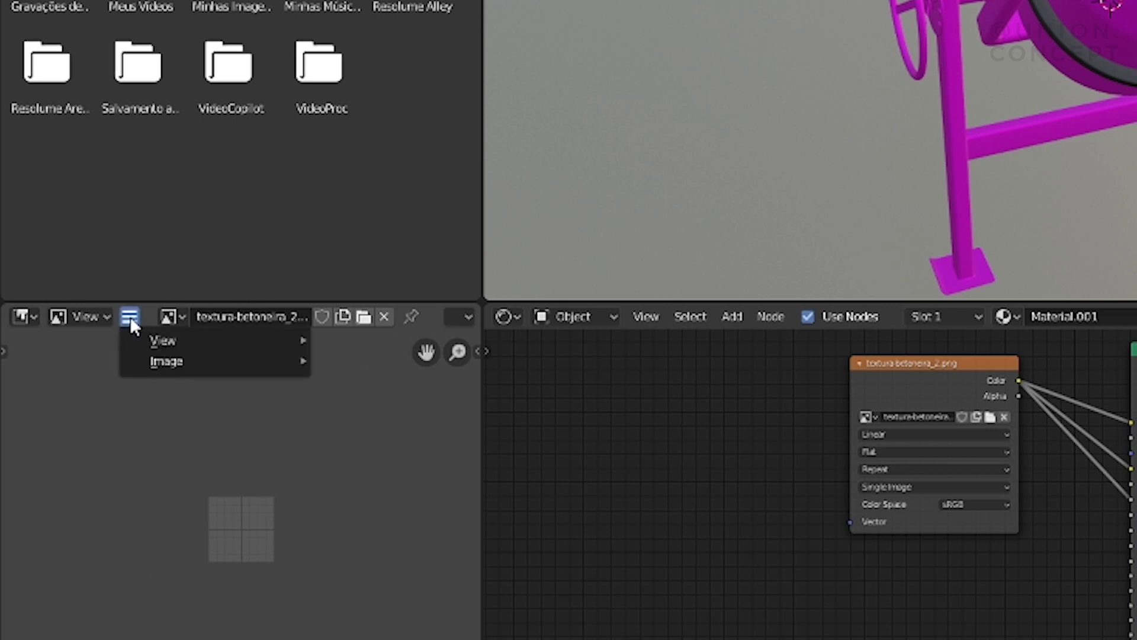
mouse_move(166, 360)
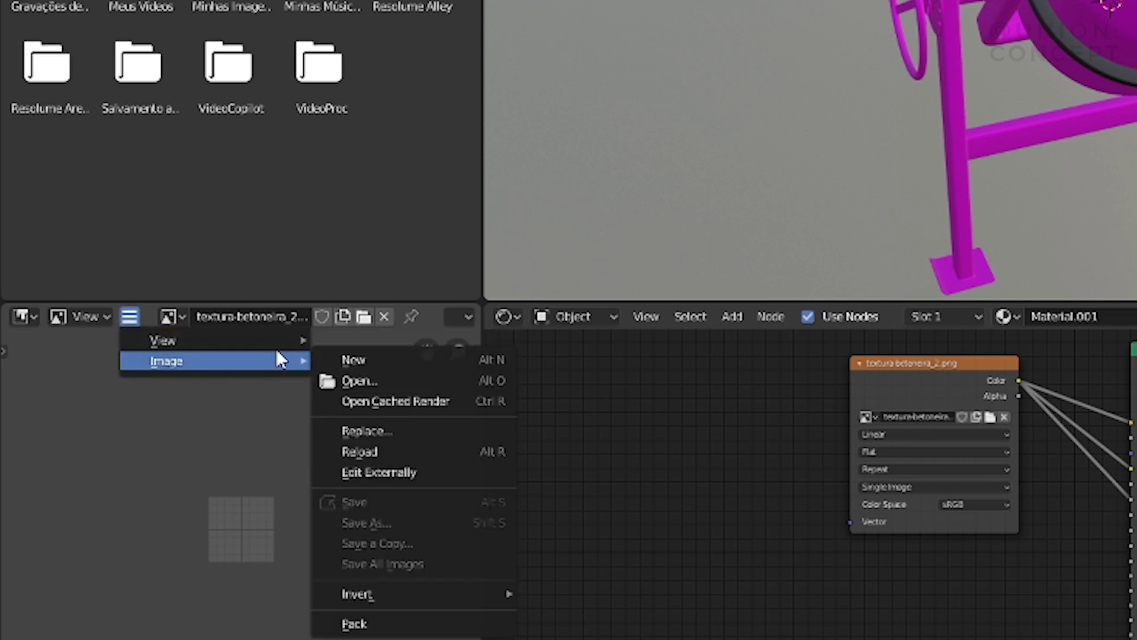
click(379, 432)
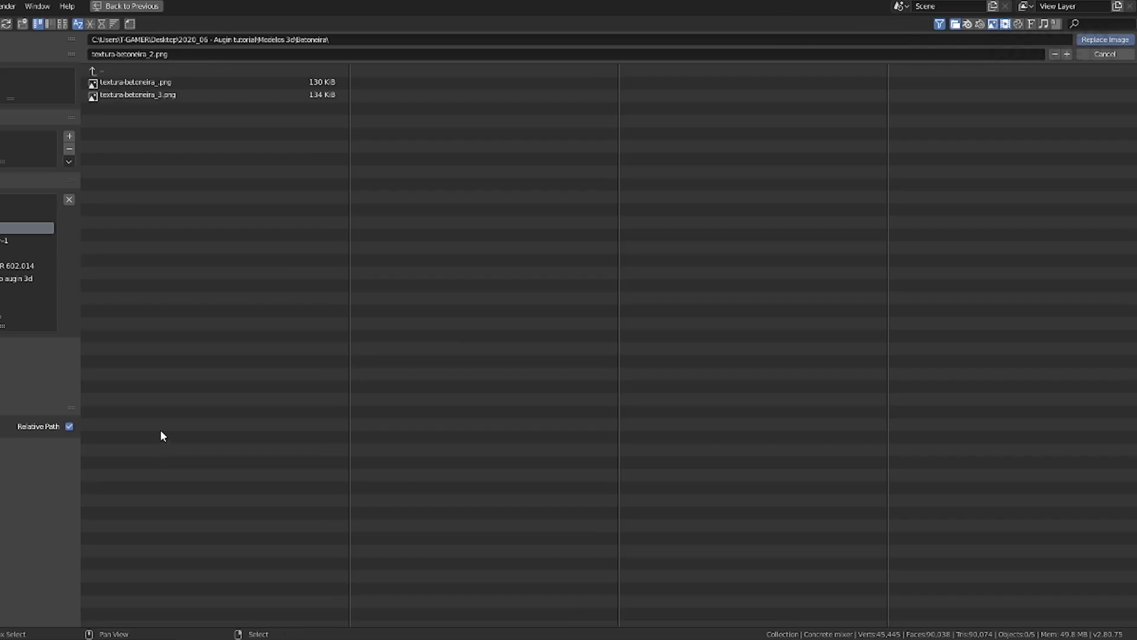
click(190, 94)
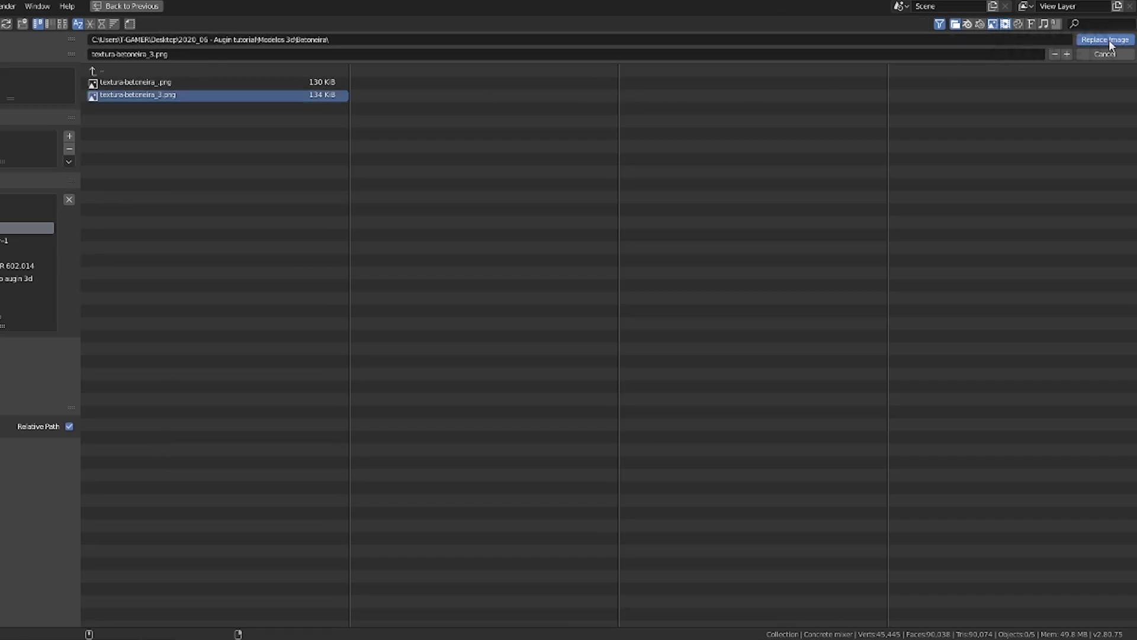
click(1106, 40)
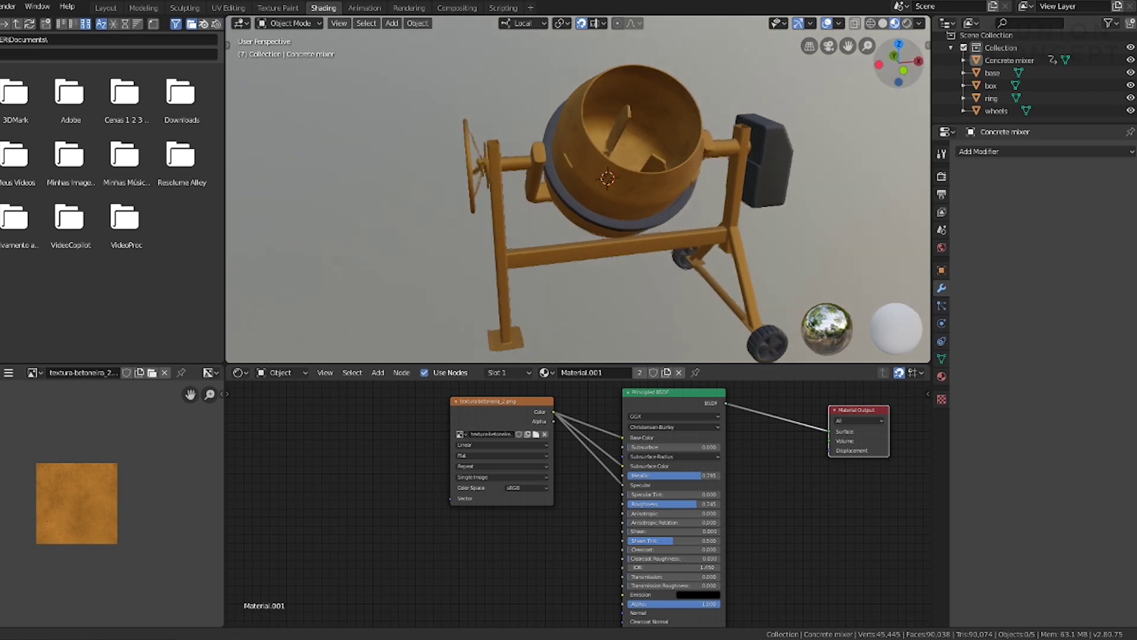
mouse_move(578, 195)
middle_down()
mouse_move(663, 168)
mouse_move(792, 94)
middle_up()
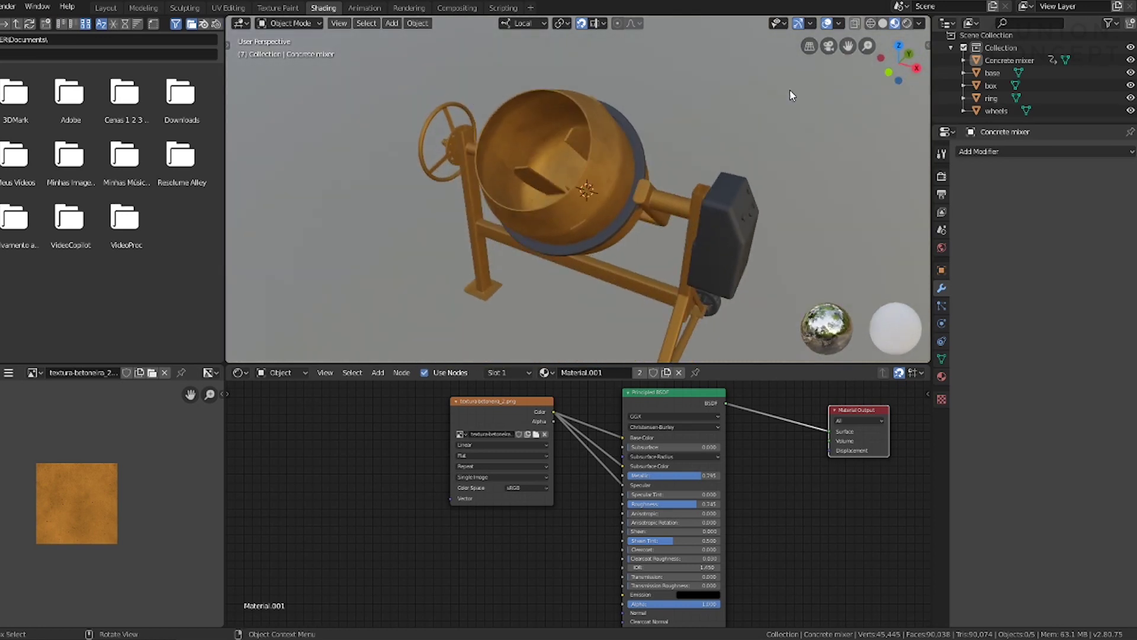
Step: Pick a mixer texture image, return to the Layout workspace, and rewind the timeline to frame 0
click(37, 375)
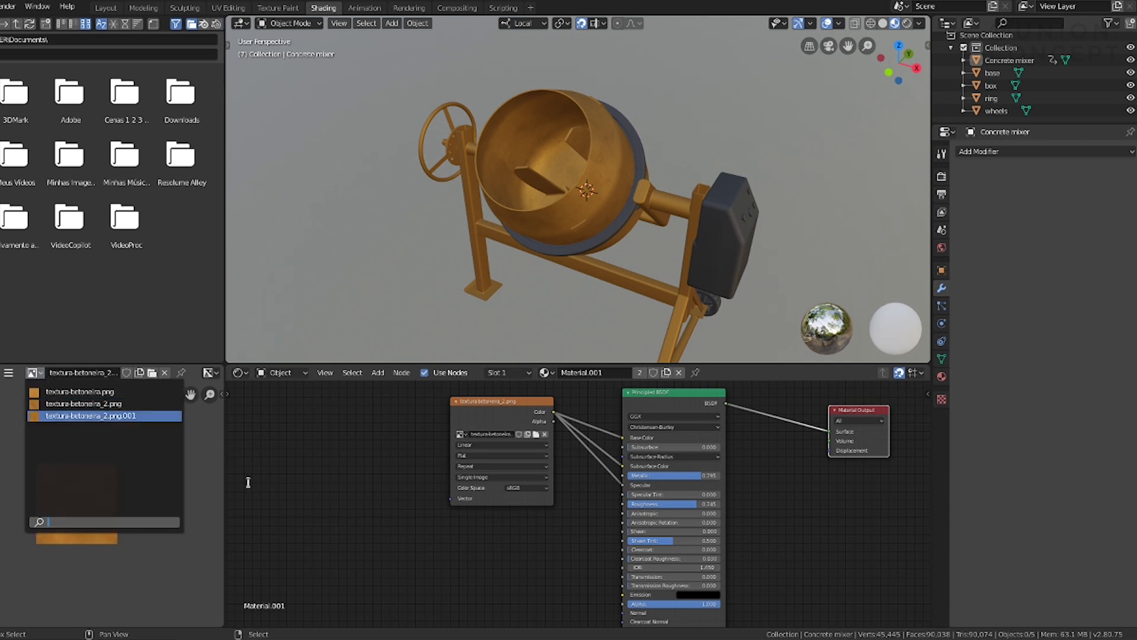
click(294, 488)
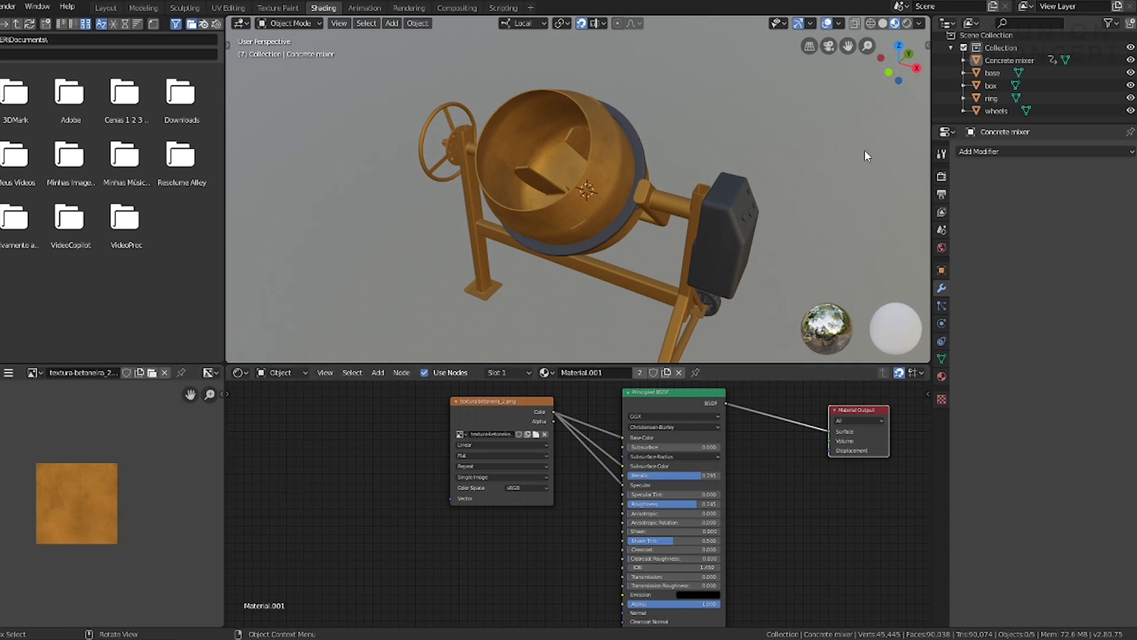
click(109, 9)
drag(758, 64, 773, 66)
drag(109, 514, 80, 526)
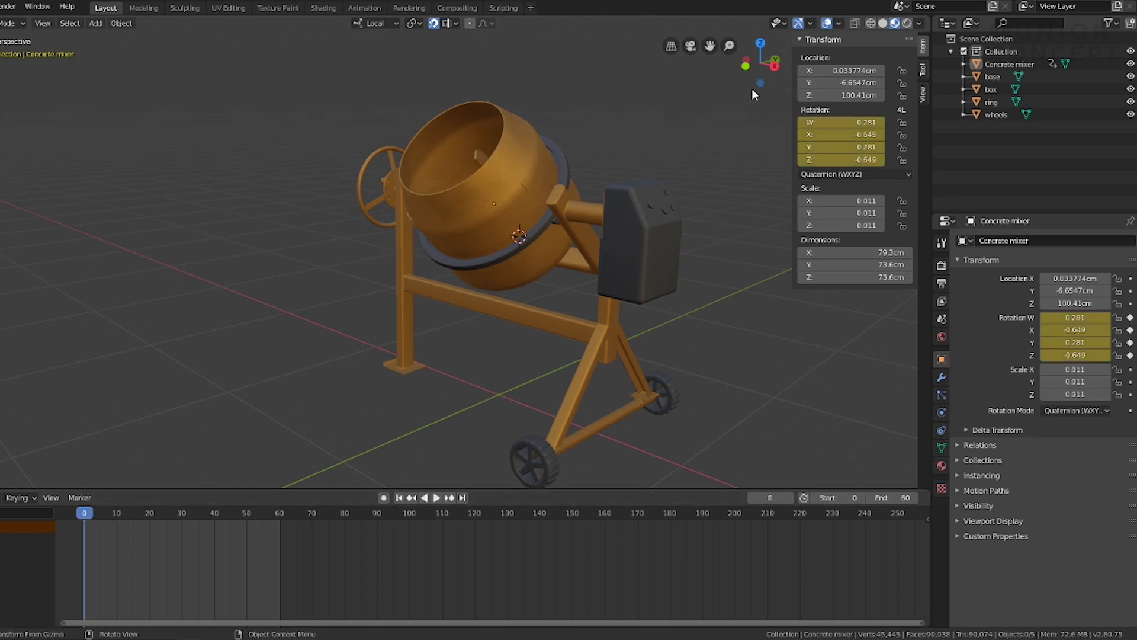
Step: Select the Concrete mixer, enable the Wireframe overlay, and orbit in to inspect its 90,038-face mesh
click(607, 159)
scroll(607, 159, up, 3)
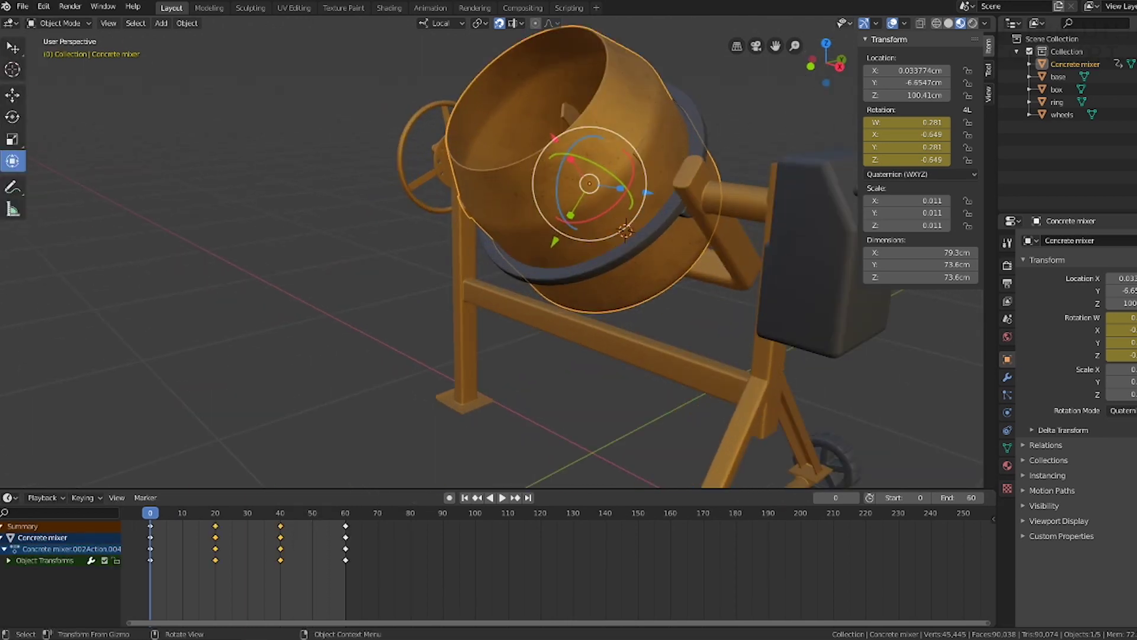
click(904, 24)
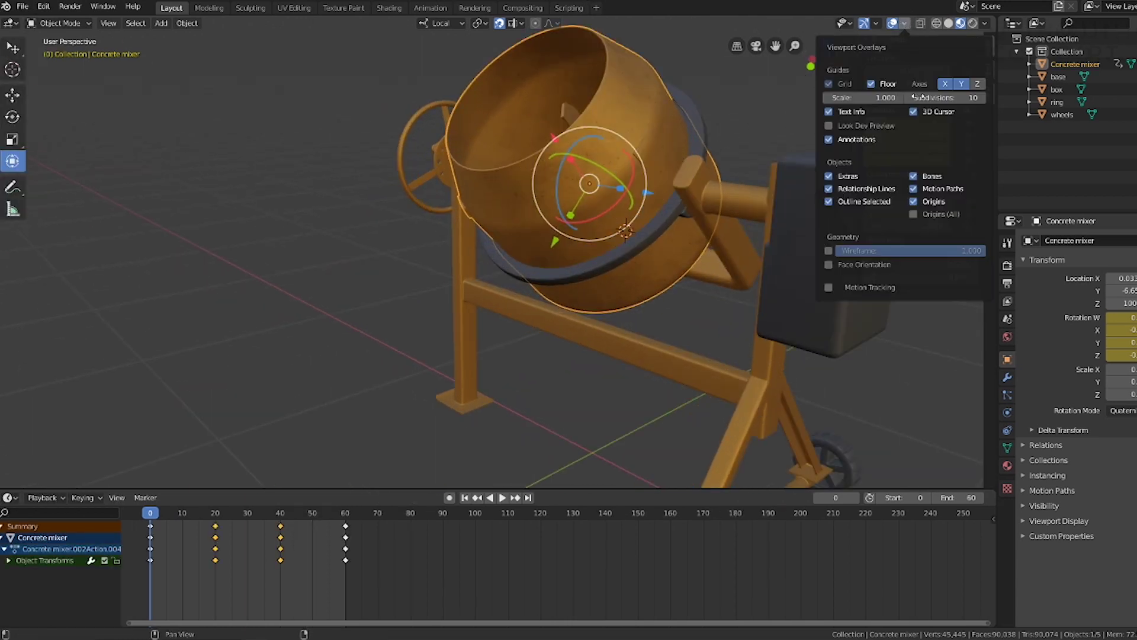
click(904, 23)
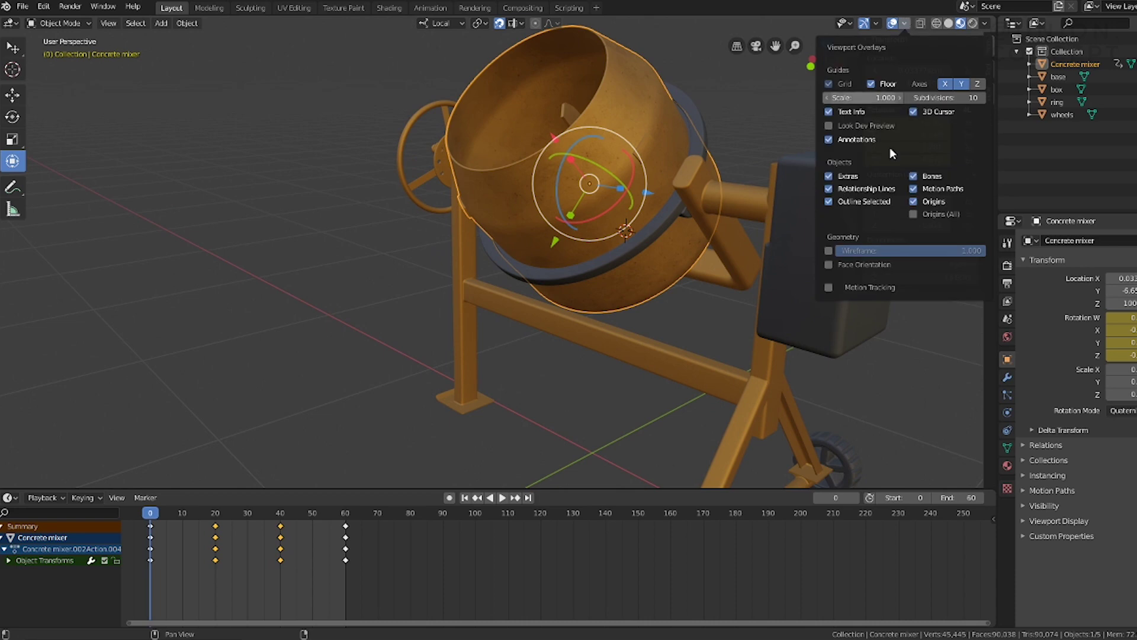
click(828, 250)
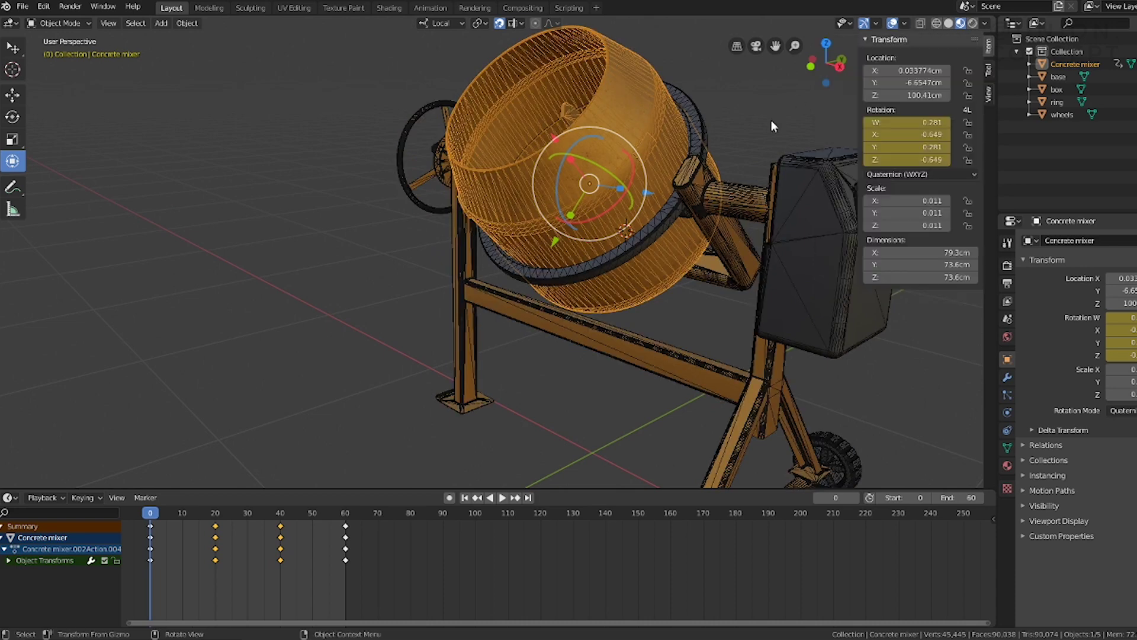
middle_drag(771, 119, 711, 124)
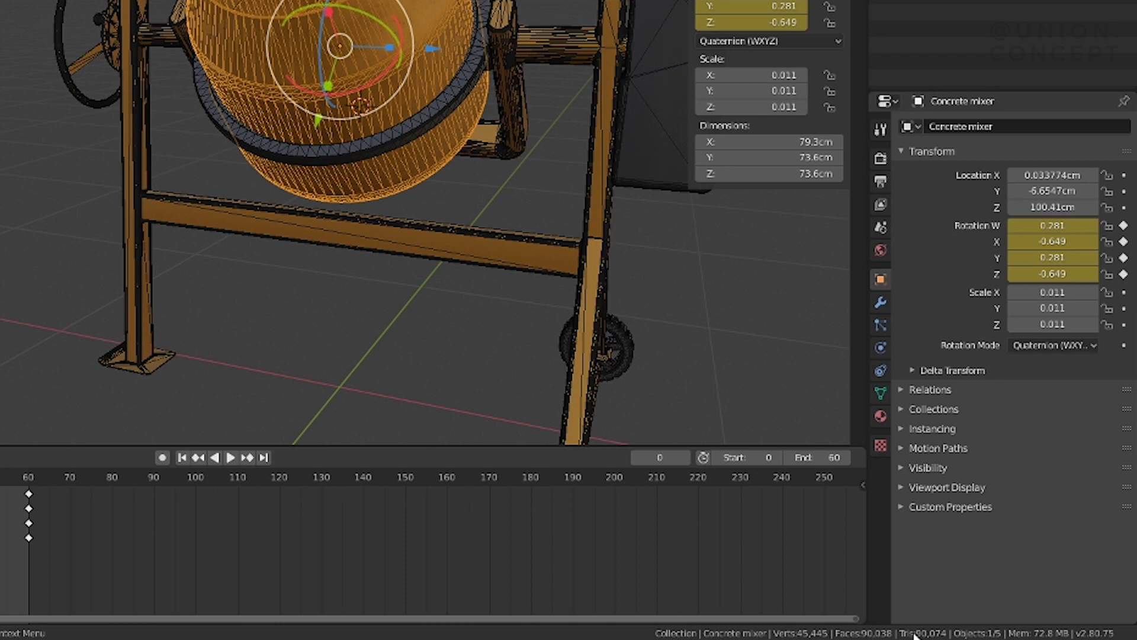
middle_drag(425, 225, 425, 261)
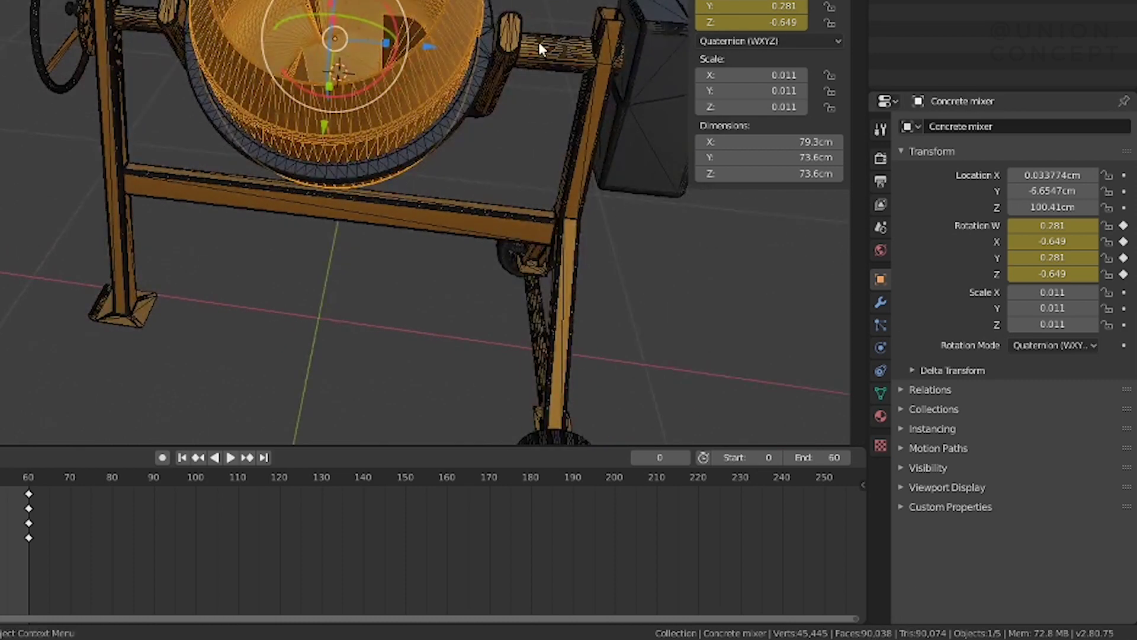
scroll(540, 45, up, 1)
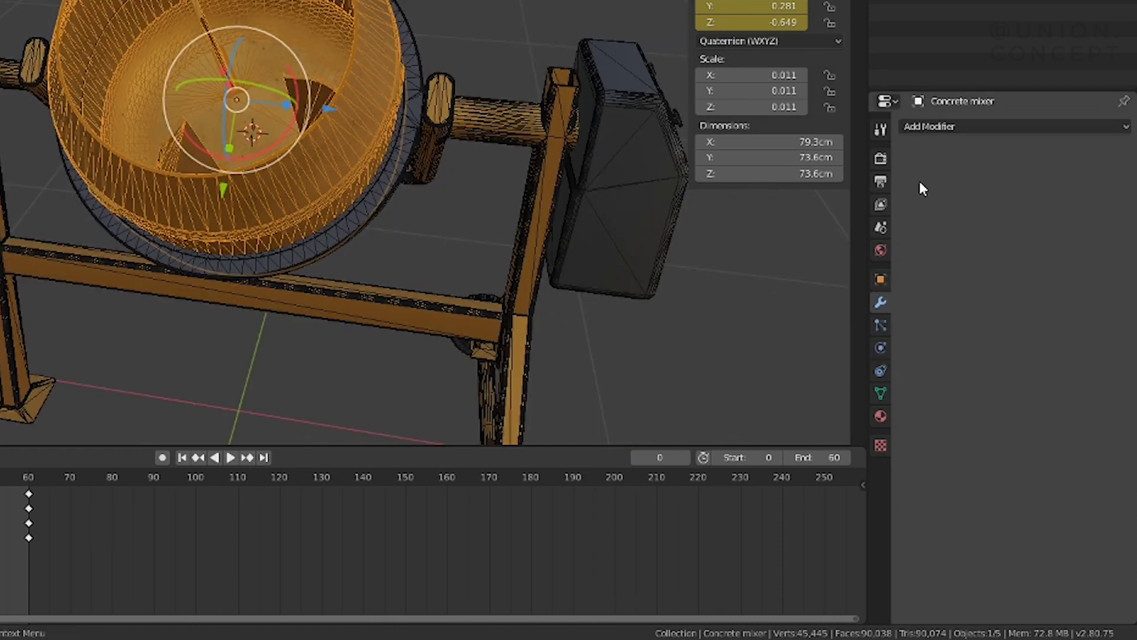
Step: Add Decimate modifiers to the Concrete mixer (ratio 0.24) and the base (ratio 0.14)
click(936, 130)
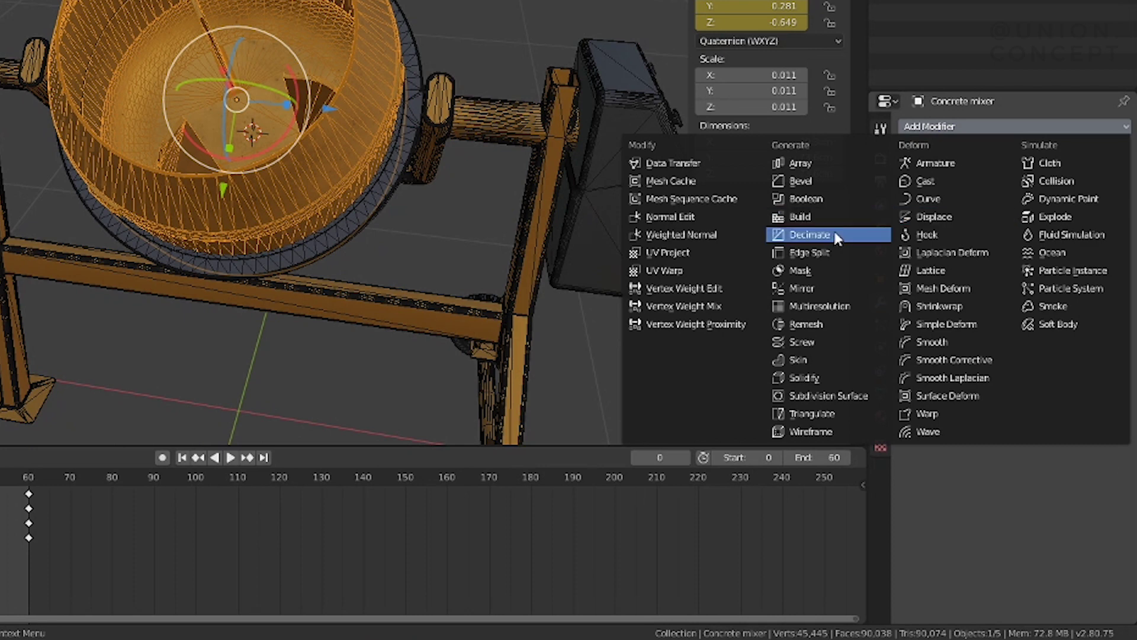
click(809, 235)
mouse_move(1066, 216)
mouse_down()
mouse_move(927, 216)
mouse_move(974, 215)
mouse_move(955, 216)
mouse_up()
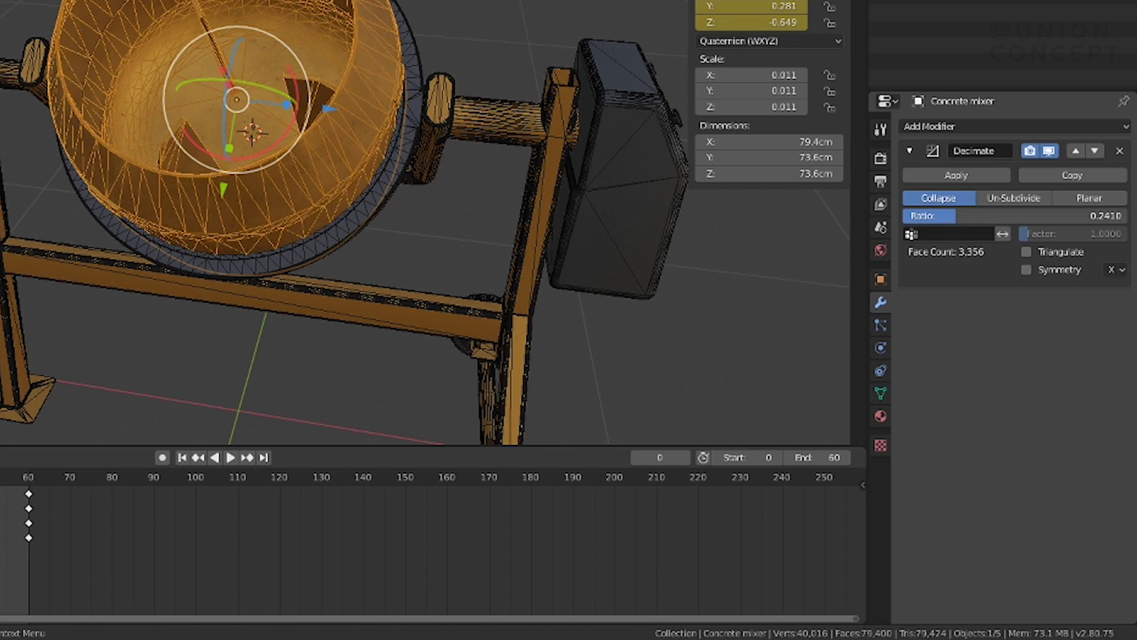
click(508, 136)
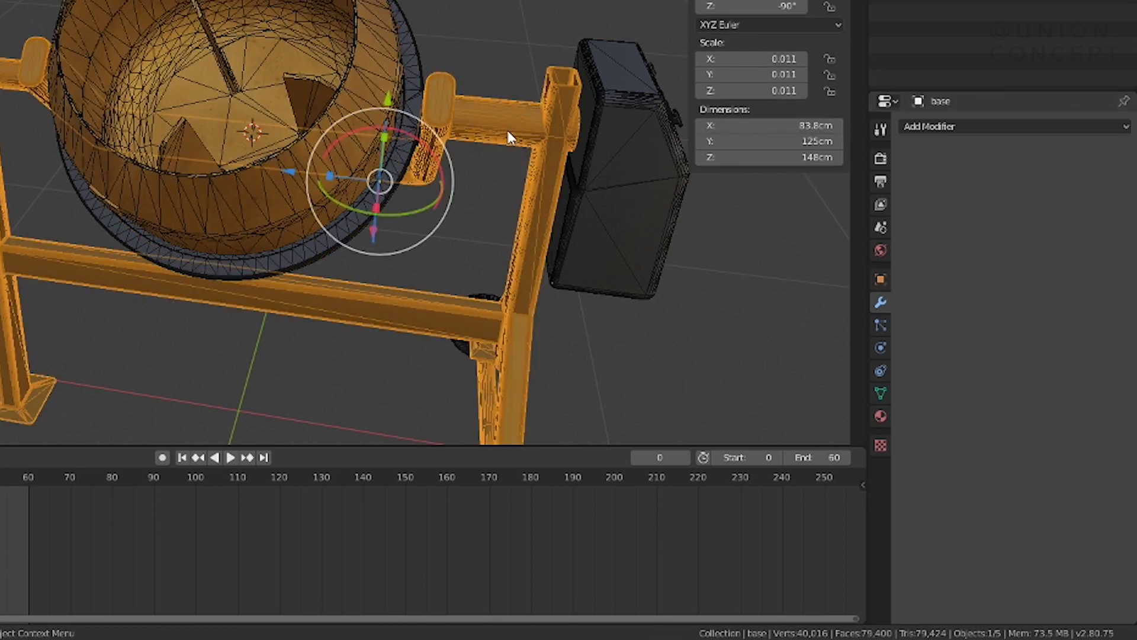
click(949, 125)
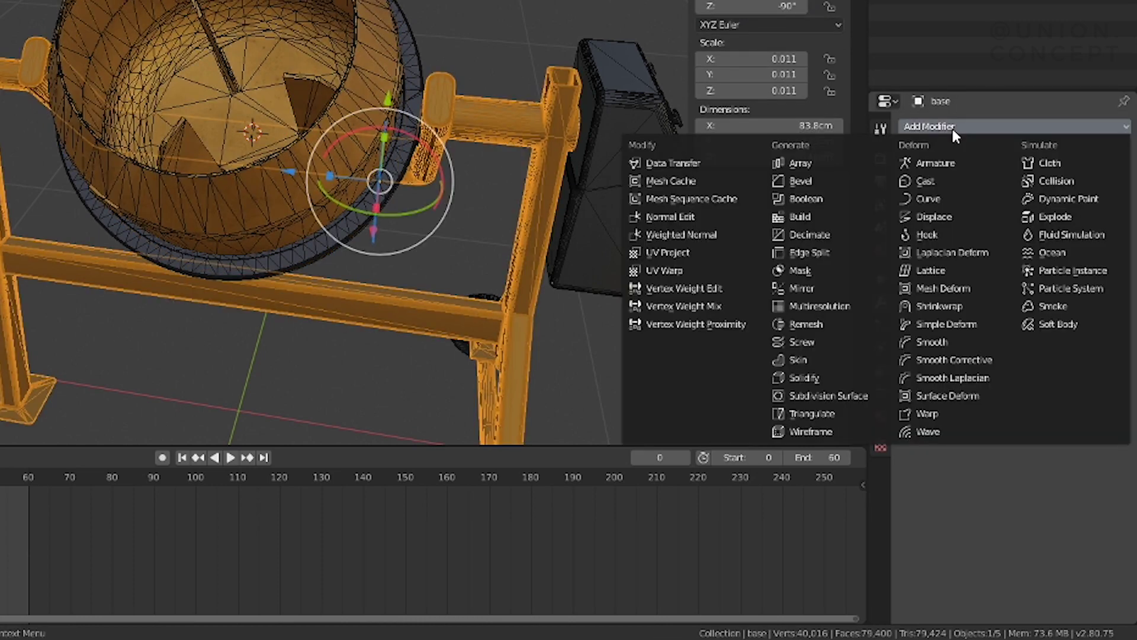
click(829, 234)
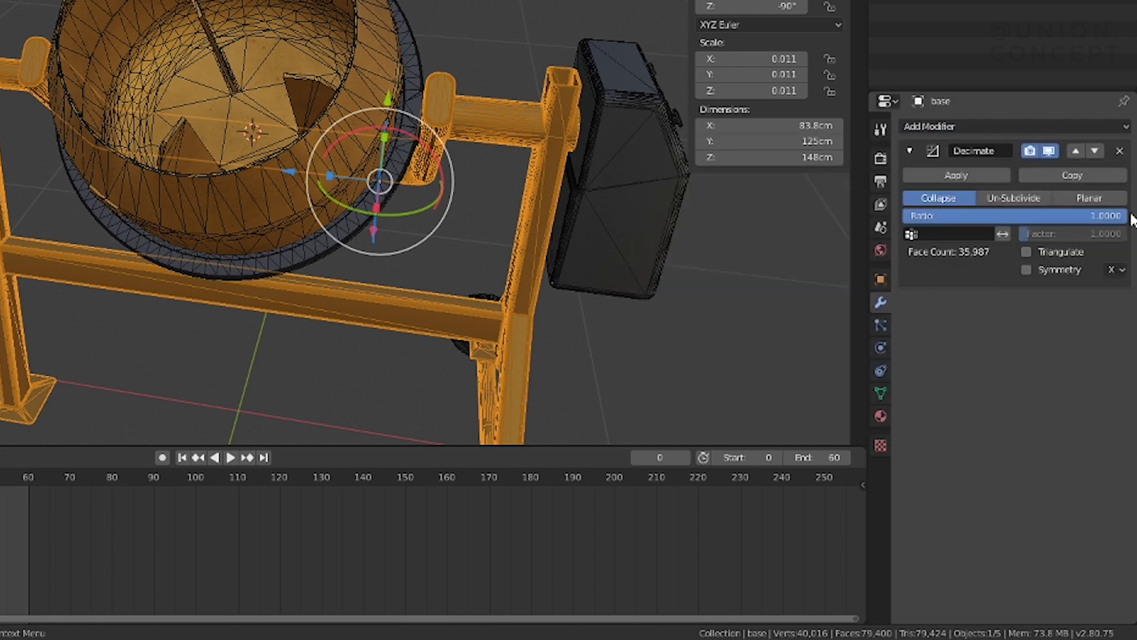
mouse_move(1107, 216)
mouse_down()
mouse_move(905, 215)
mouse_move(929, 216)
mouse_up()
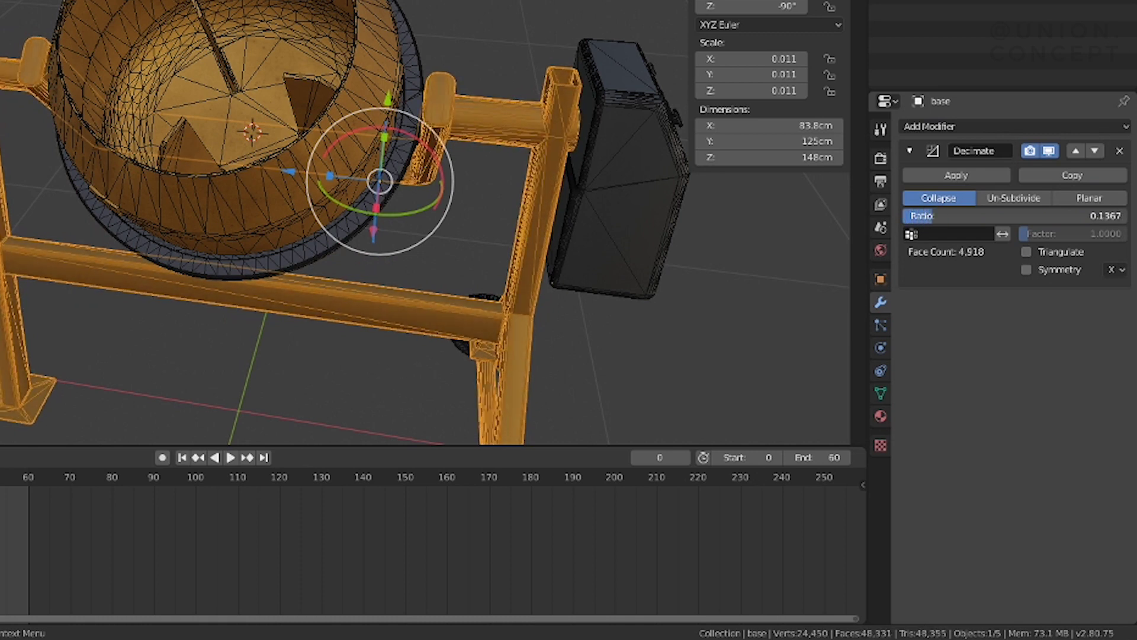
Step: Decimate the ring to ratio about 0.27, bringing the scene to 39,537 faces
click(406, 83)
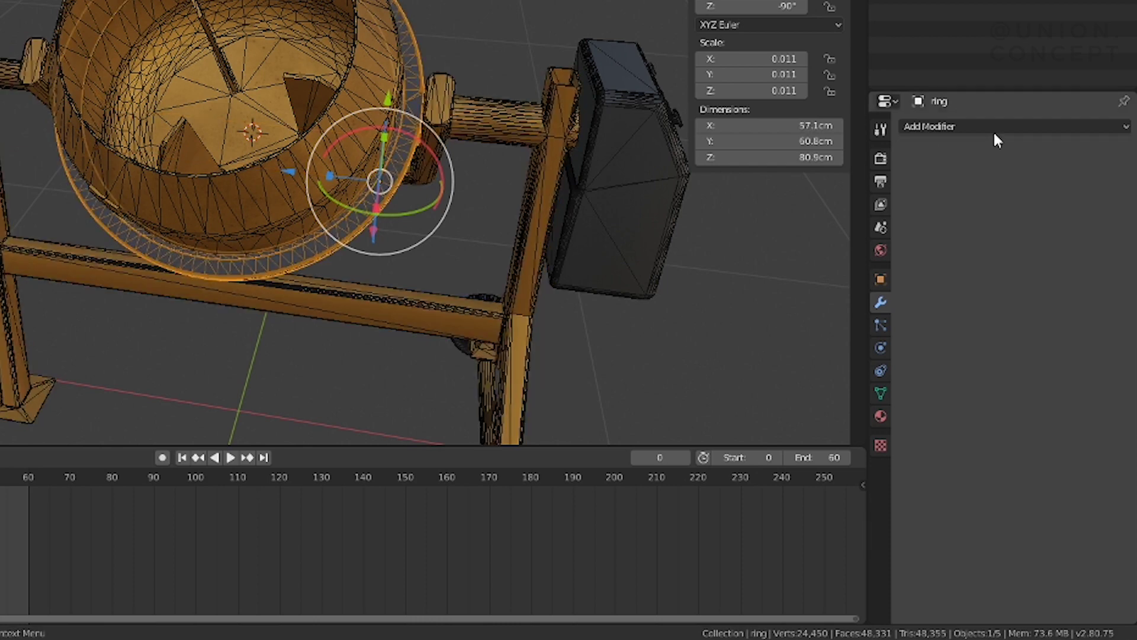
click(994, 127)
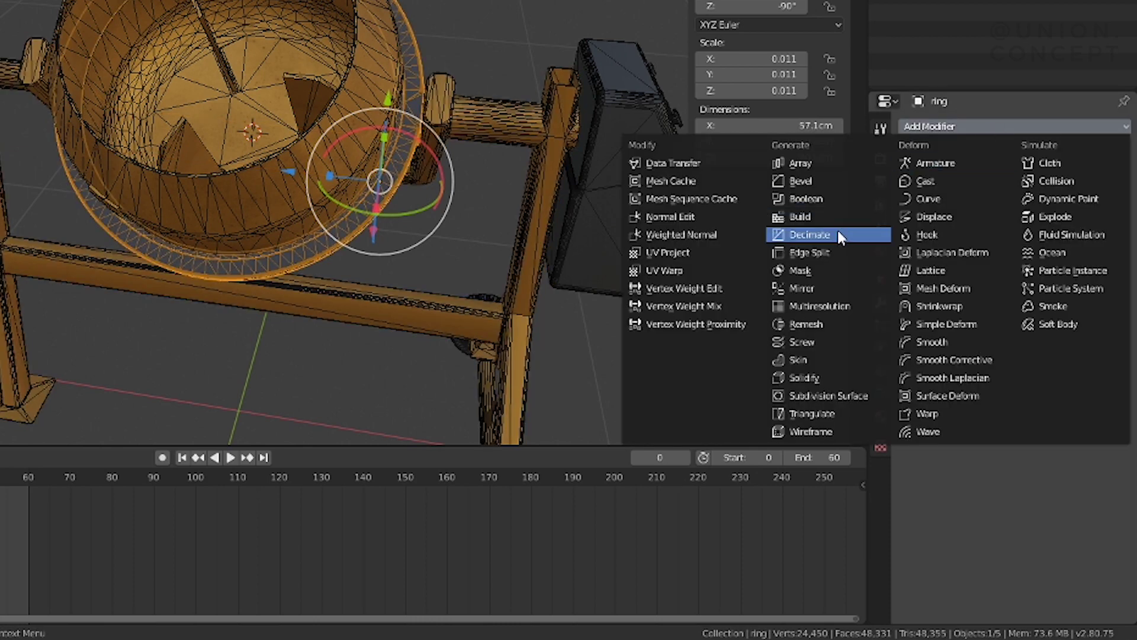
click(837, 234)
drag(1102, 216, 961, 225)
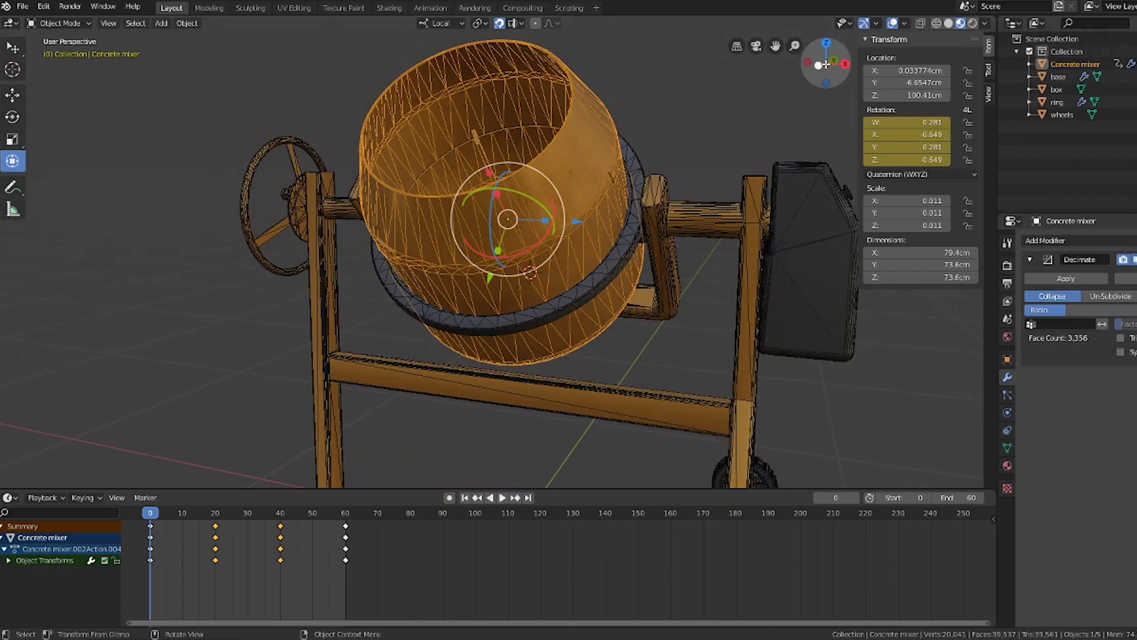
drag(825, 64, 780, 196)
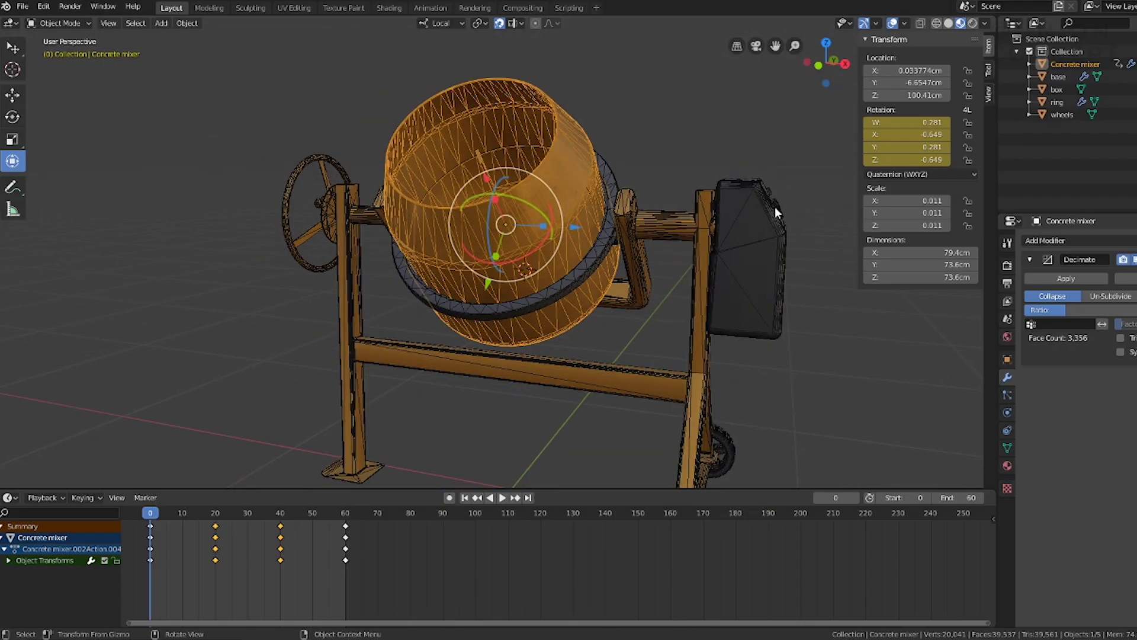
Step: Add a Decimate modifier to the wheels, reducing them to about 3,818 faces
scroll(718, 462, down, 2)
drag(773, 46, 776, 417)
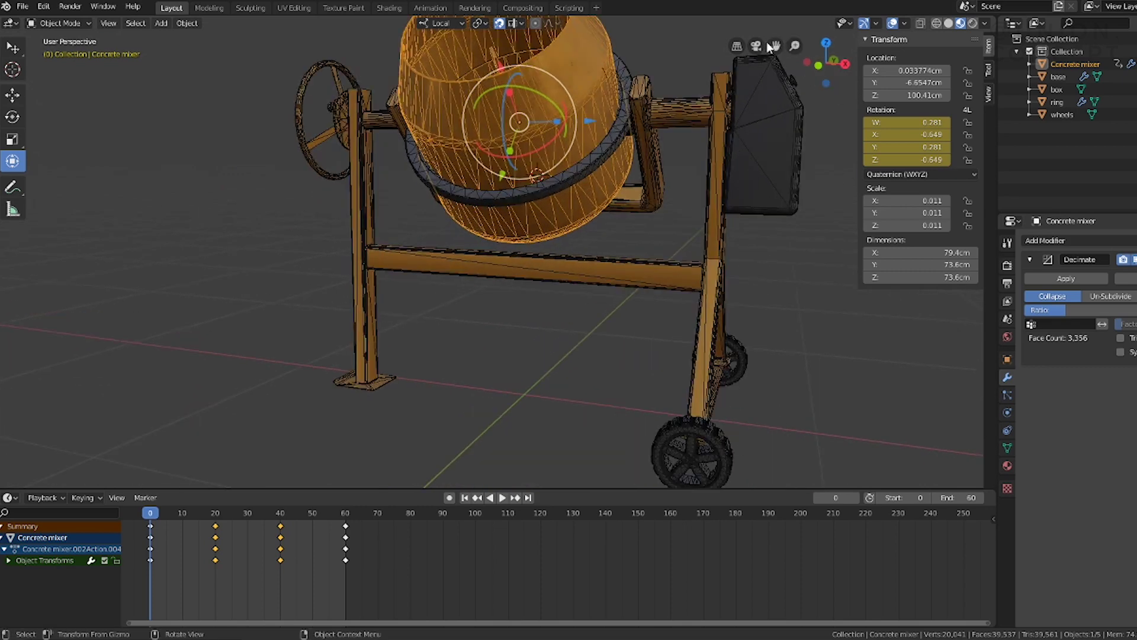
drag(766, 46, 724, 314)
click(701, 420)
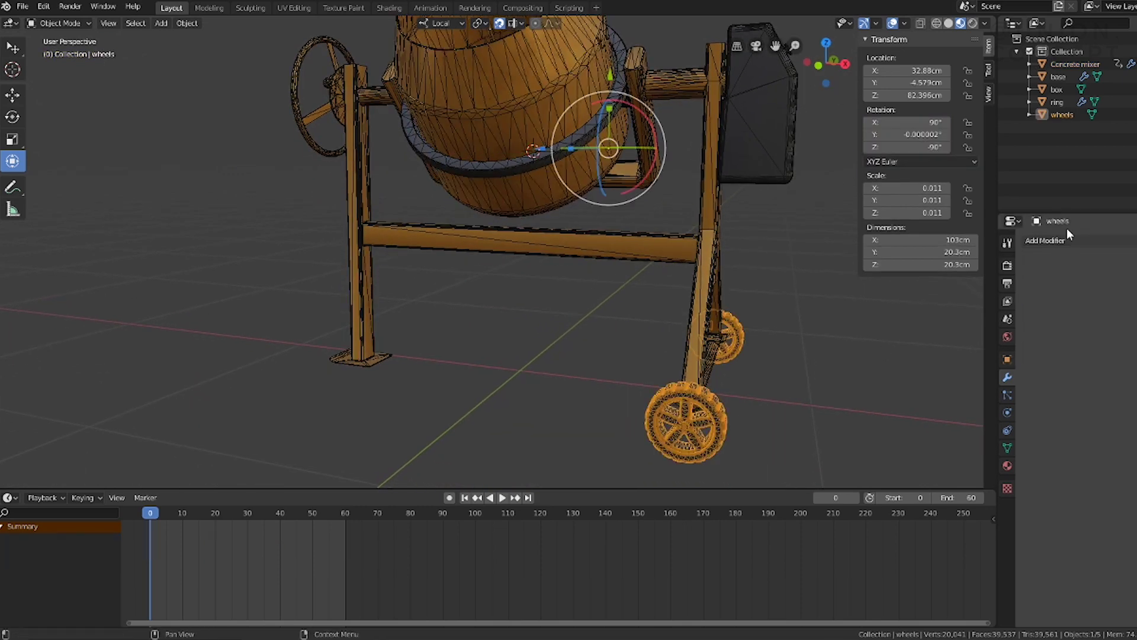
click(1070, 240)
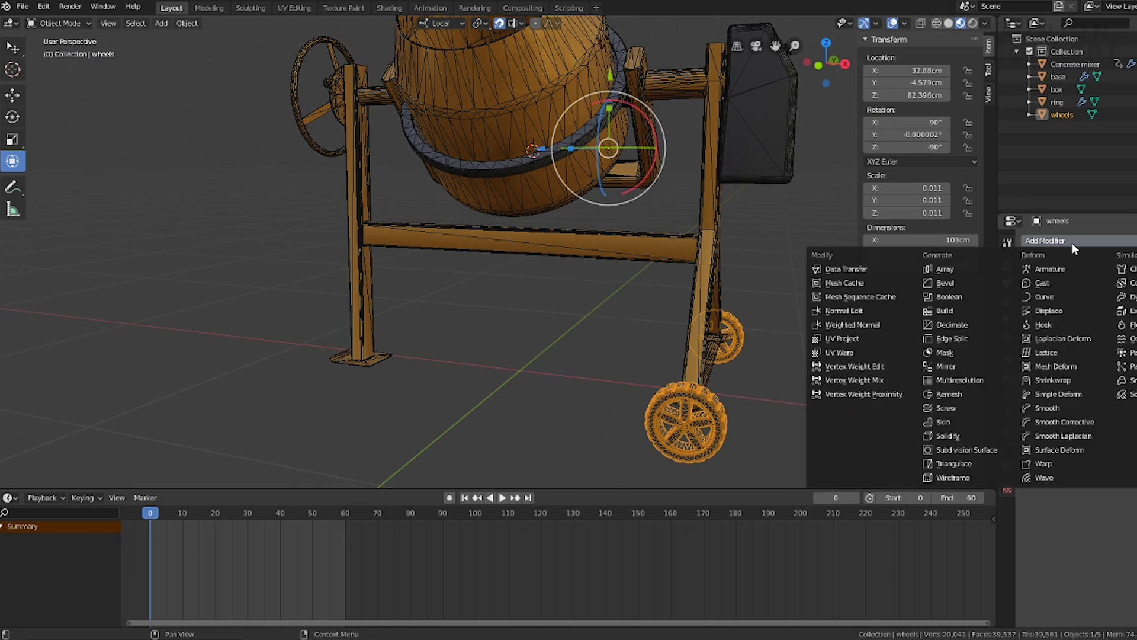
click(961, 325)
drag(1096, 309, 1055, 309)
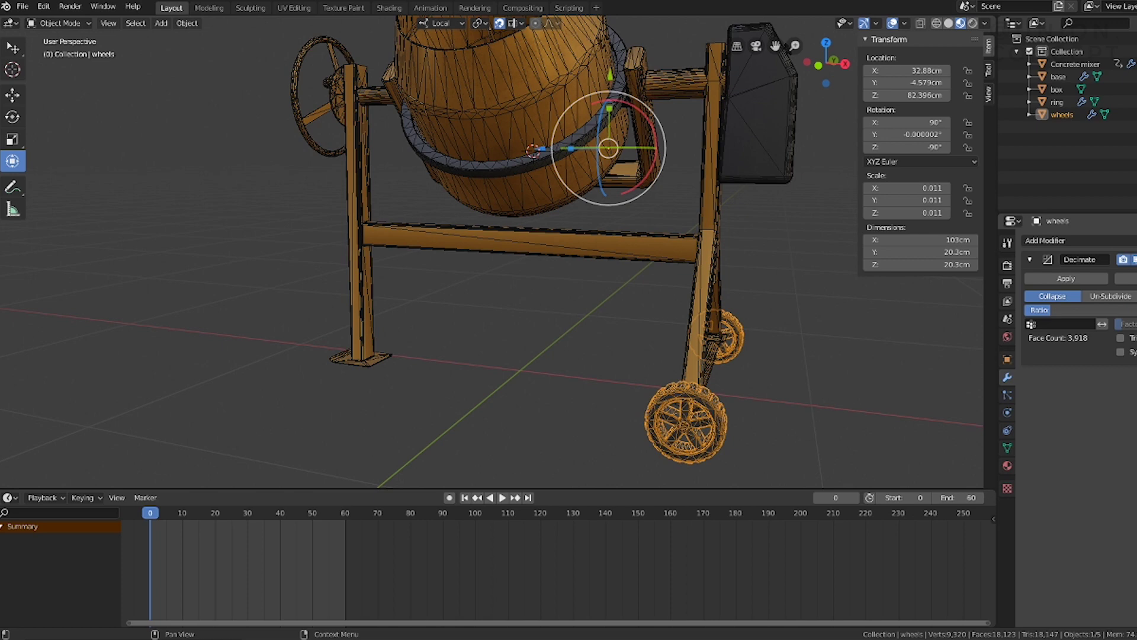
Step: Deselect all and orbit around the mixer, now down to 18,123 faces
key(alt+a)
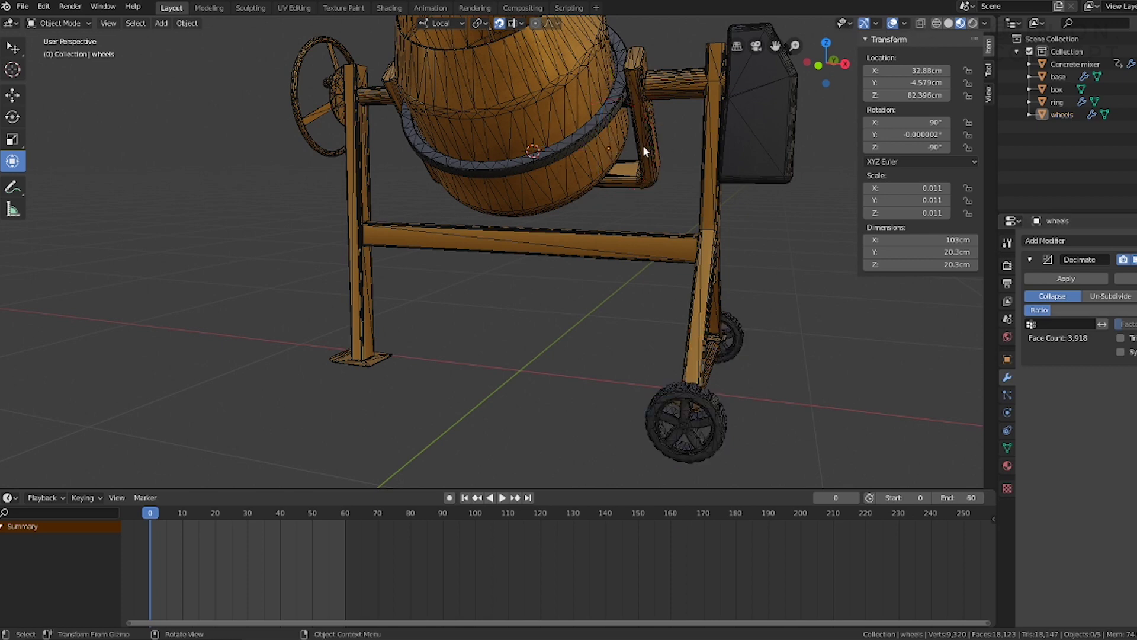
middle_drag(642, 145, 549, 120)
click(904, 23)
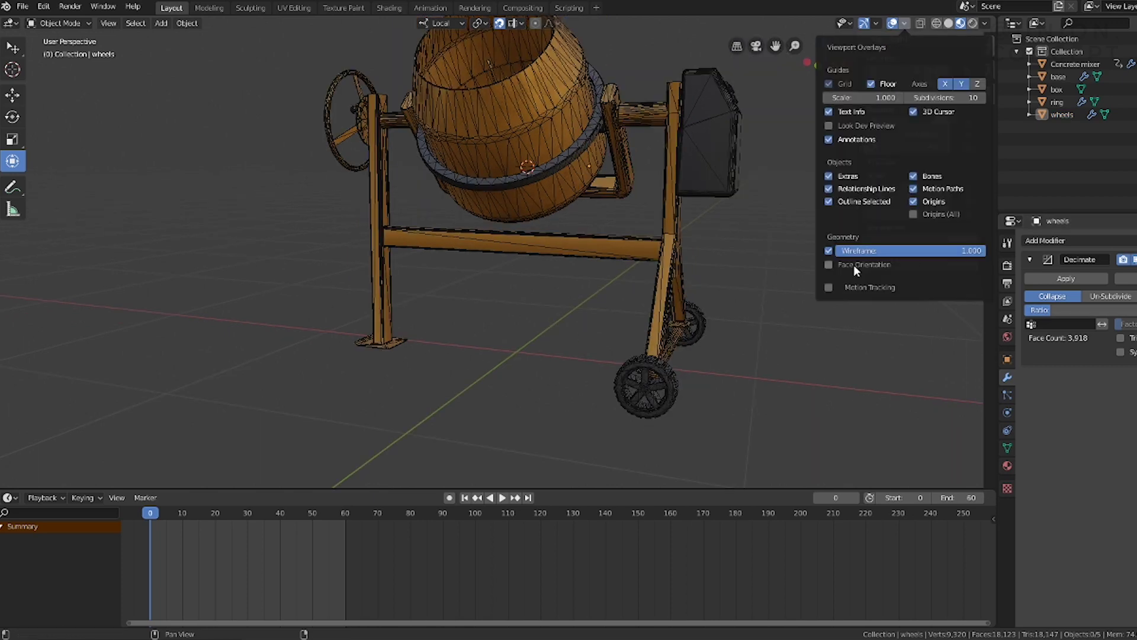
Step: Turn off the wireframe overlay and orbit around the decimated mixer from top and side
click(829, 250)
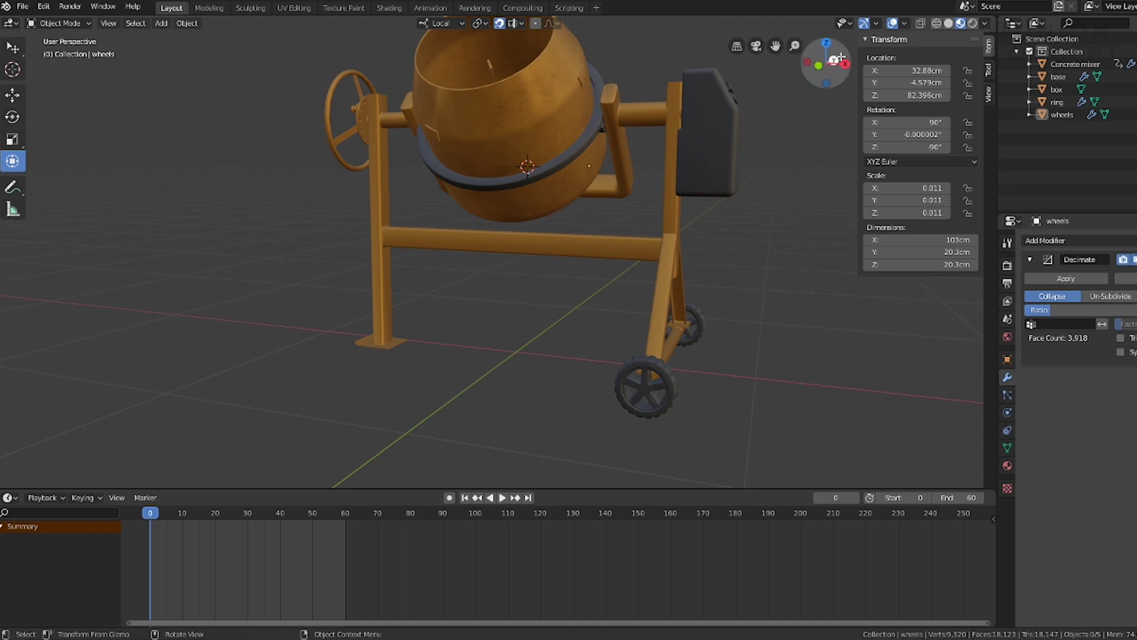
drag(805, 59, 800, 177)
middle_drag(560, 333, 497, 150)
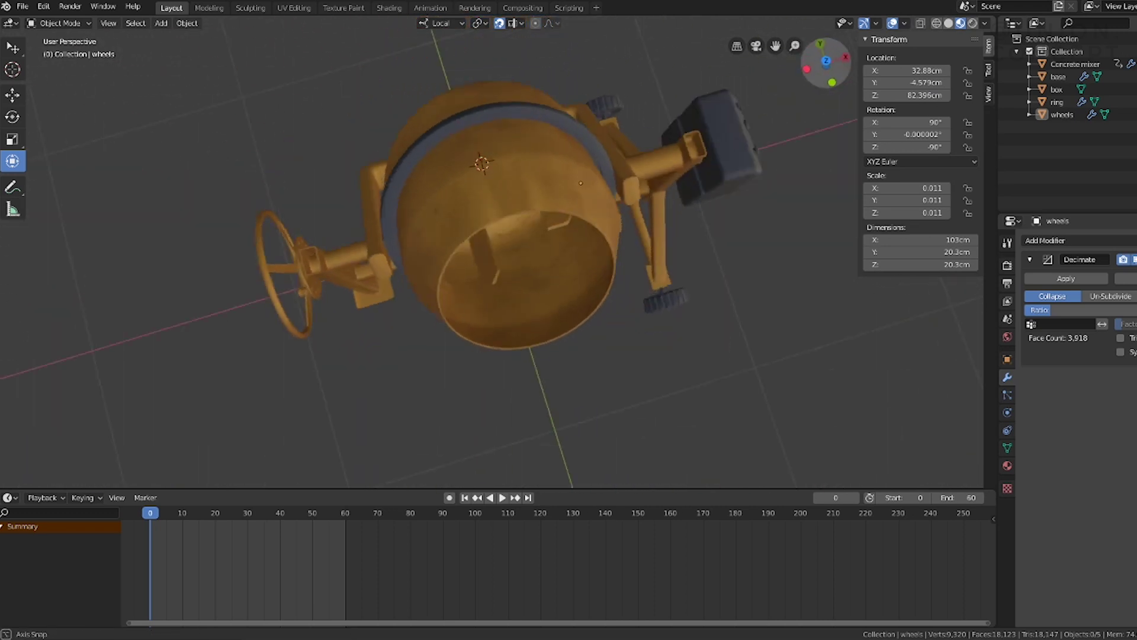
middle_drag(492, 254, 592, 255)
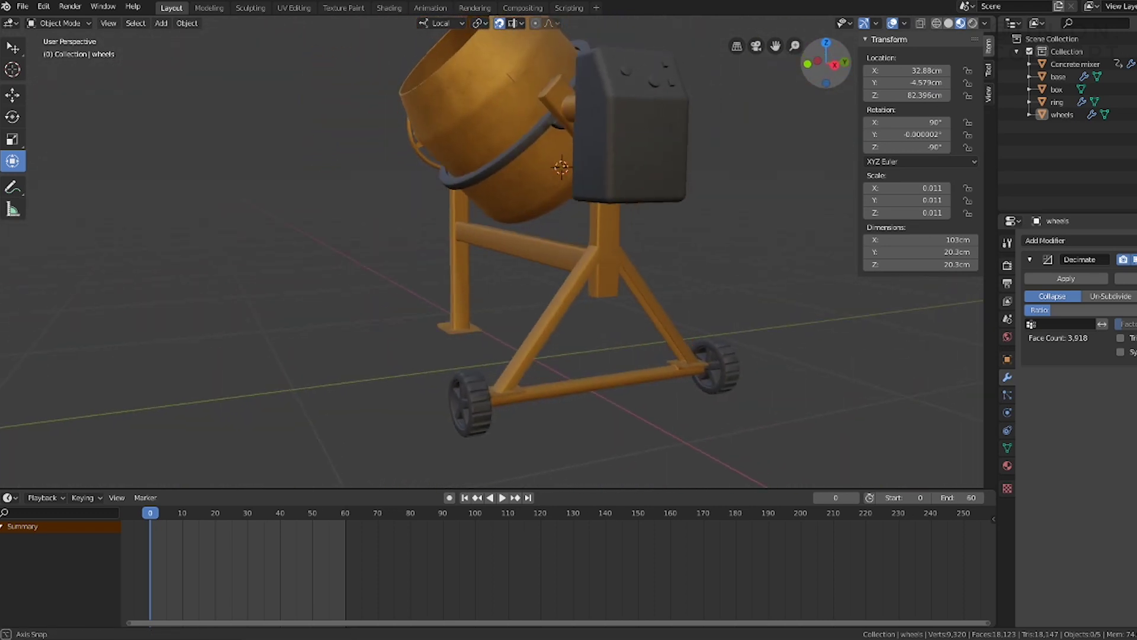
middle_drag(554, 143, 592, 174)
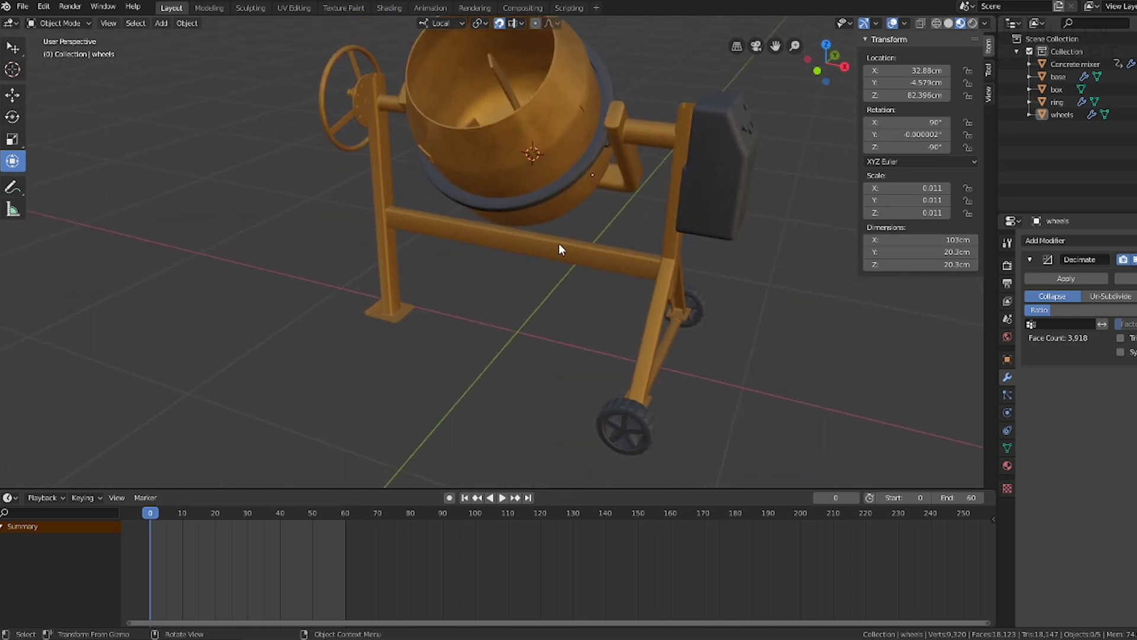
Step: Select the base frame, then orbit to look into the drum and select the Concrete mixer drum
click(559, 258)
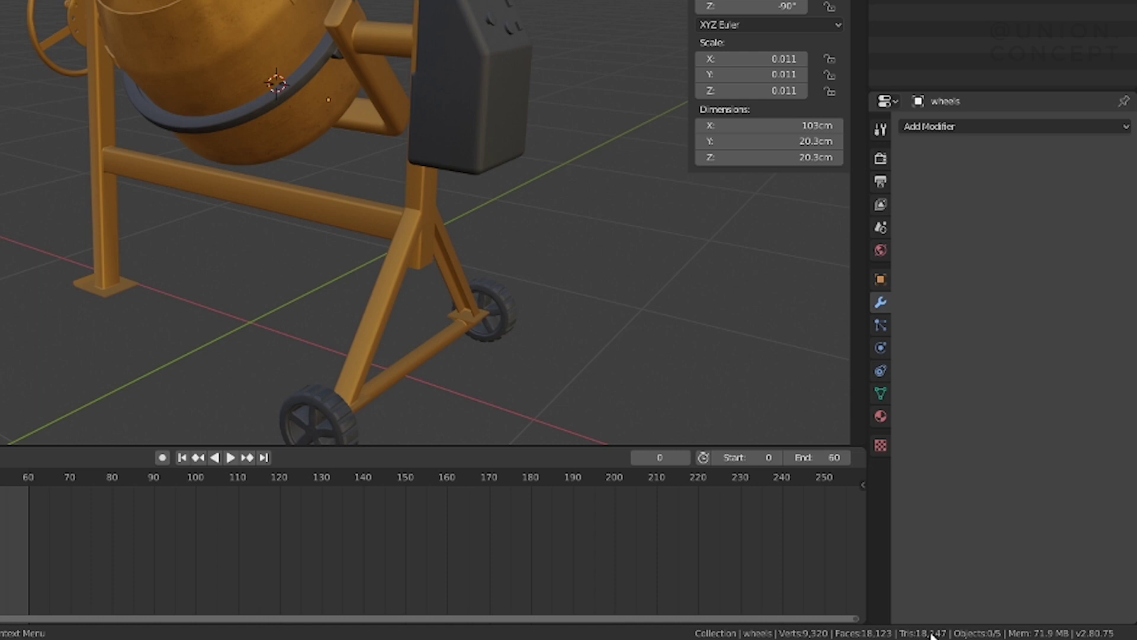
middle_drag(415, 237, 474, 249)
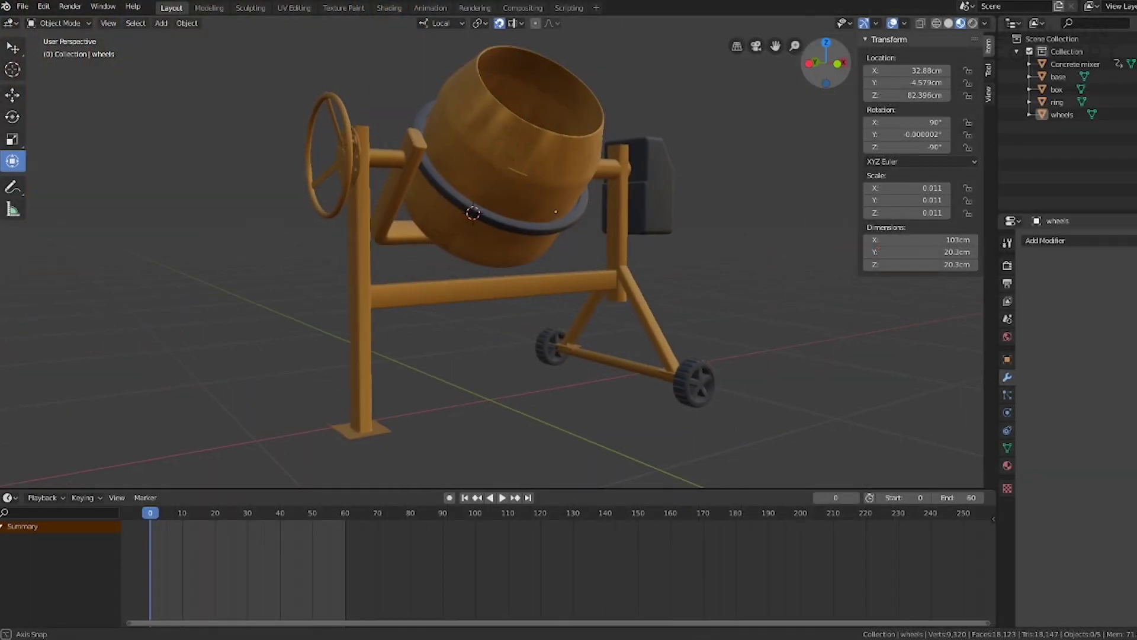
middle_drag(555, 212, 588, 219)
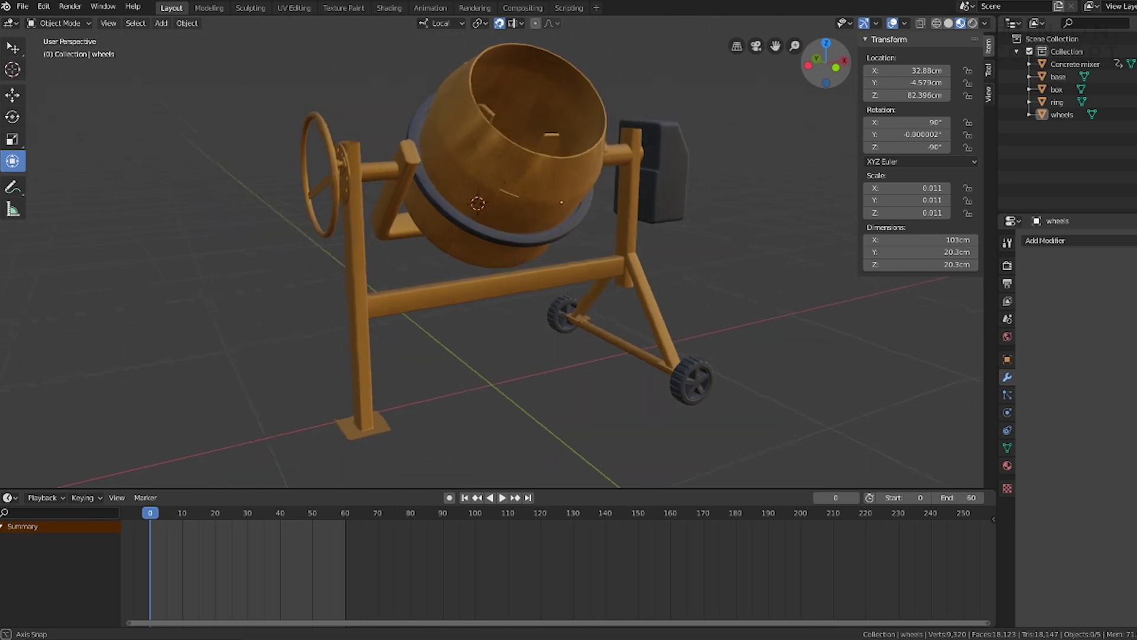
click(548, 168)
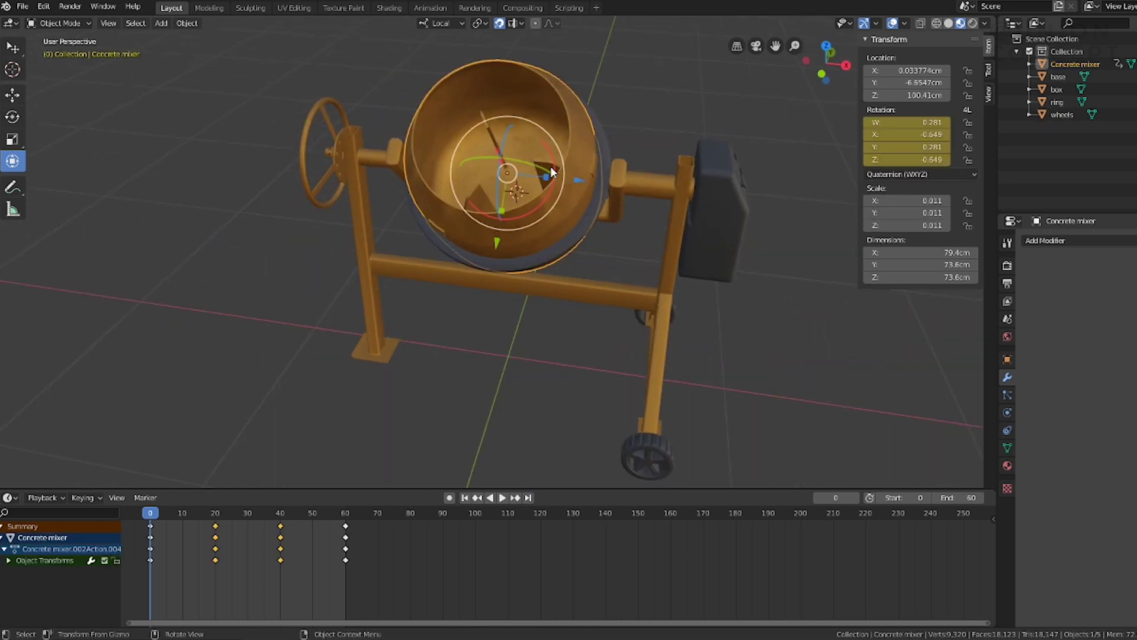
Step: Play the drum rotation animation and switch the mixer's rotation mode to XYZ Euler
click(368, 446)
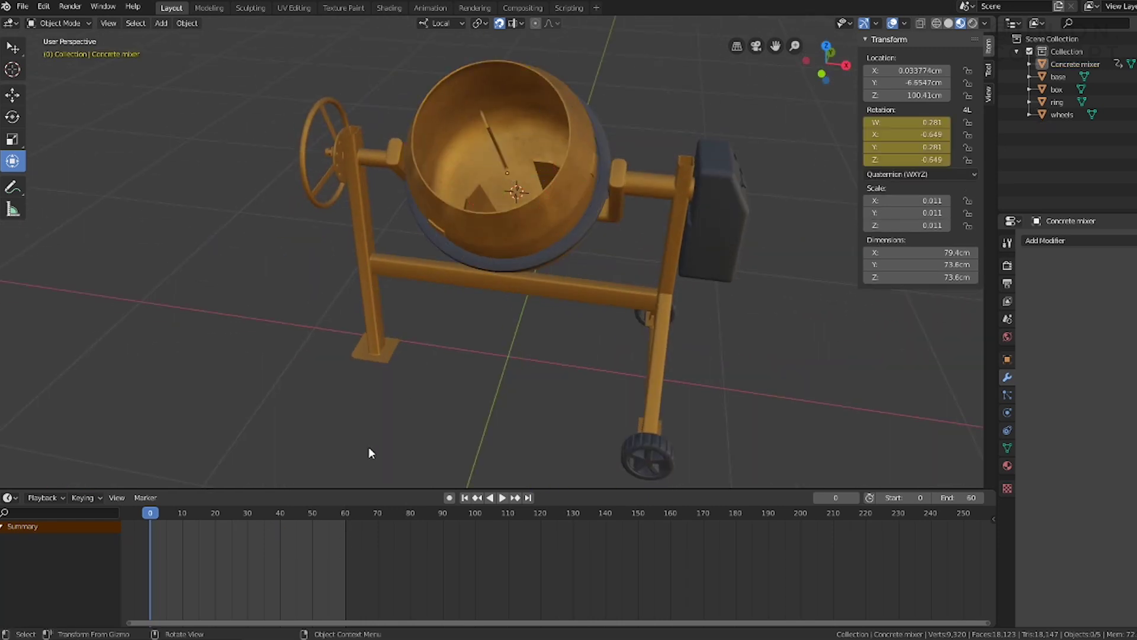
click(502, 497)
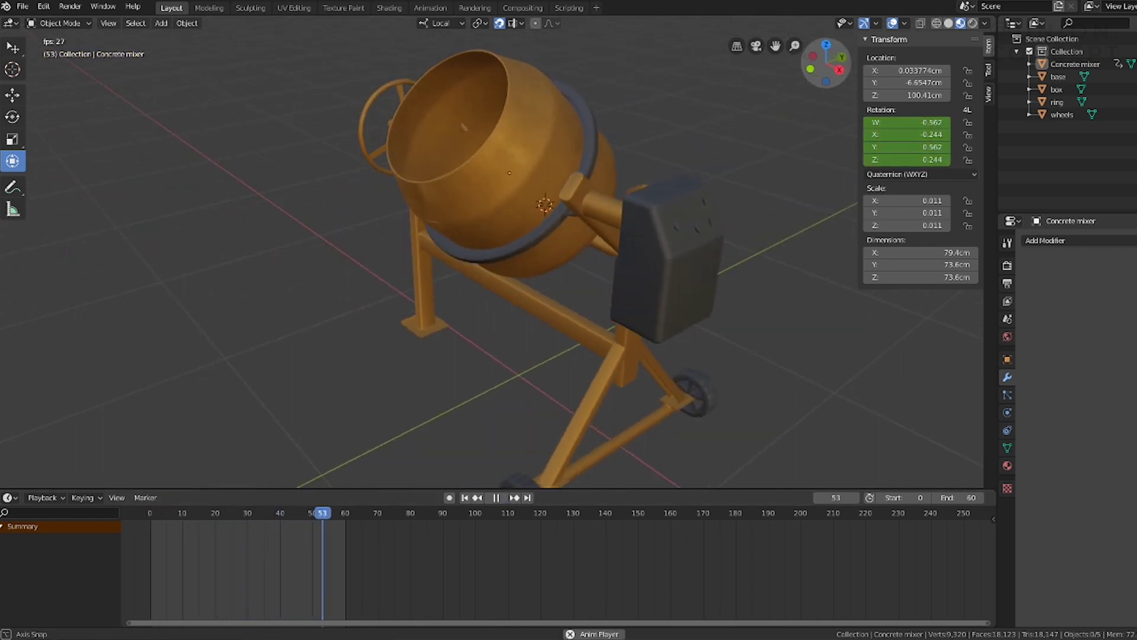
click(1006, 359)
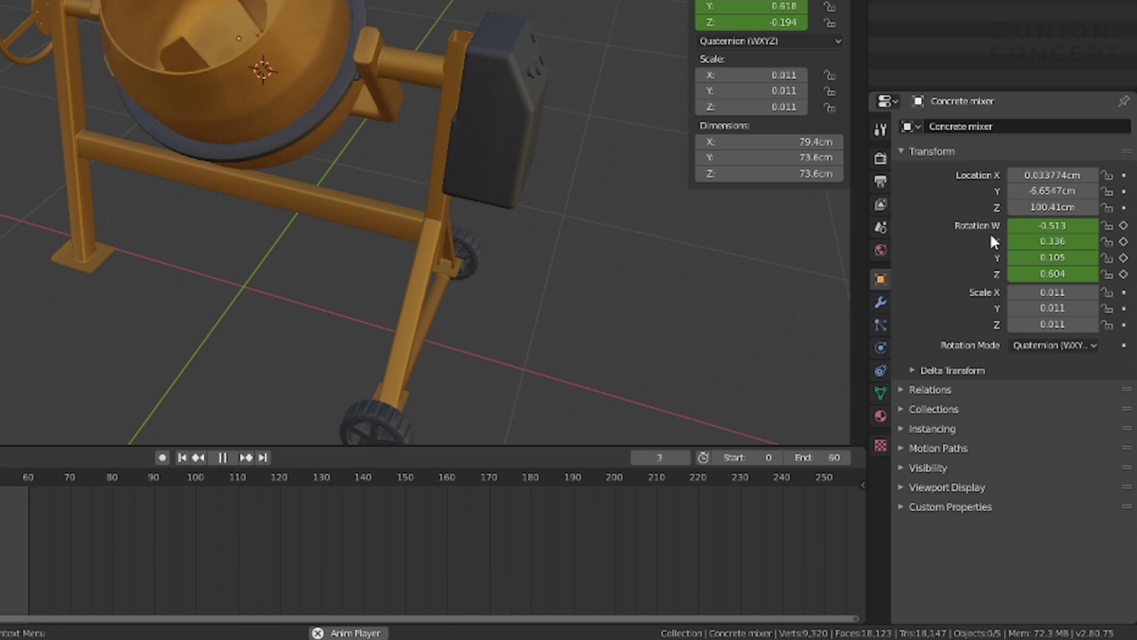
click(813, 41)
click(752, 77)
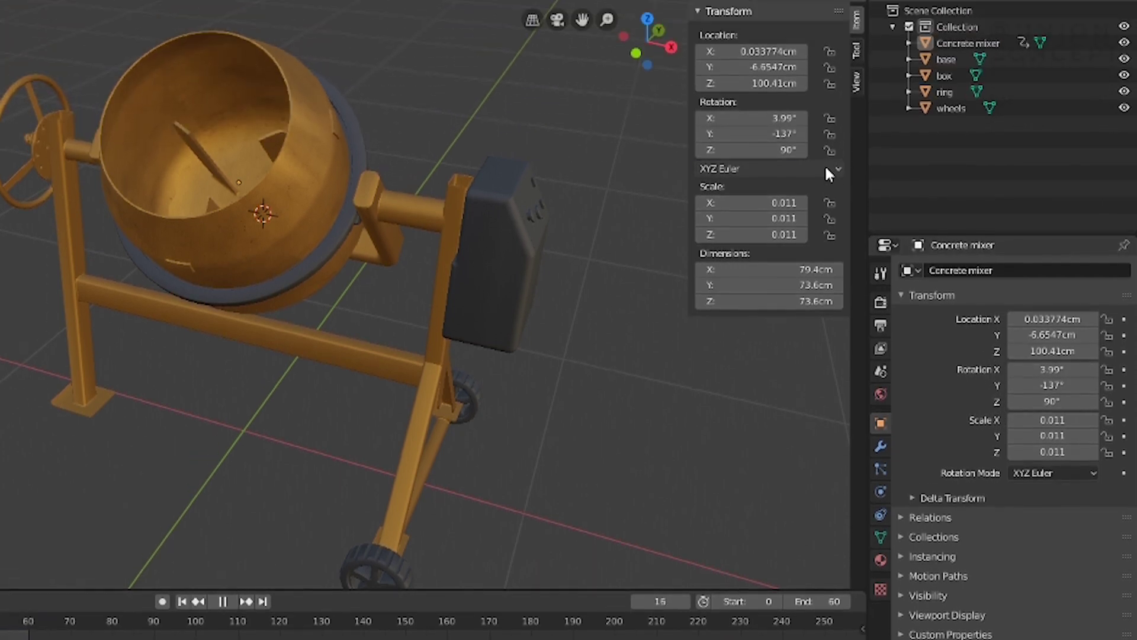
click(783, 169)
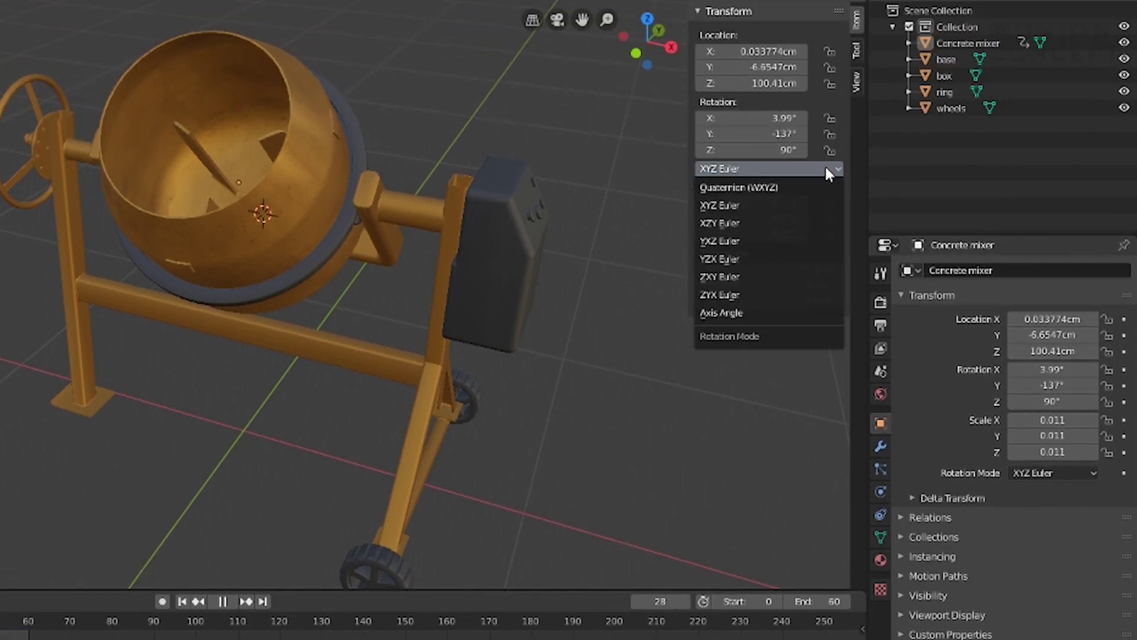
Step: Switch the rotation mode back to Quaternion (WXYZ) and toggle the N sidebar
click(775, 187)
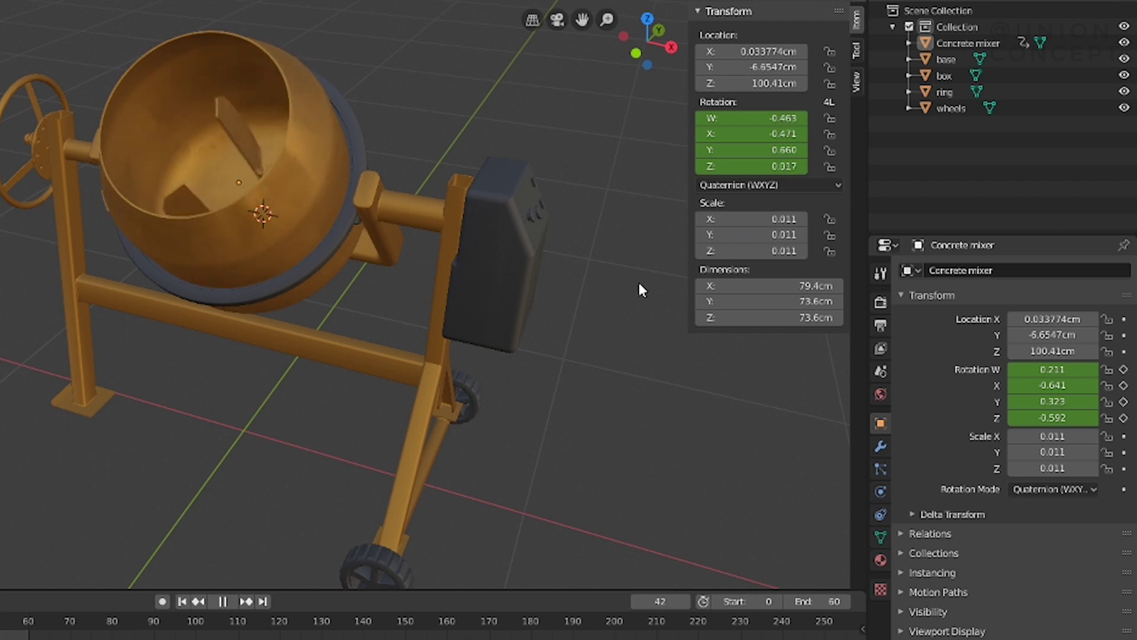
key(n)
key(n)
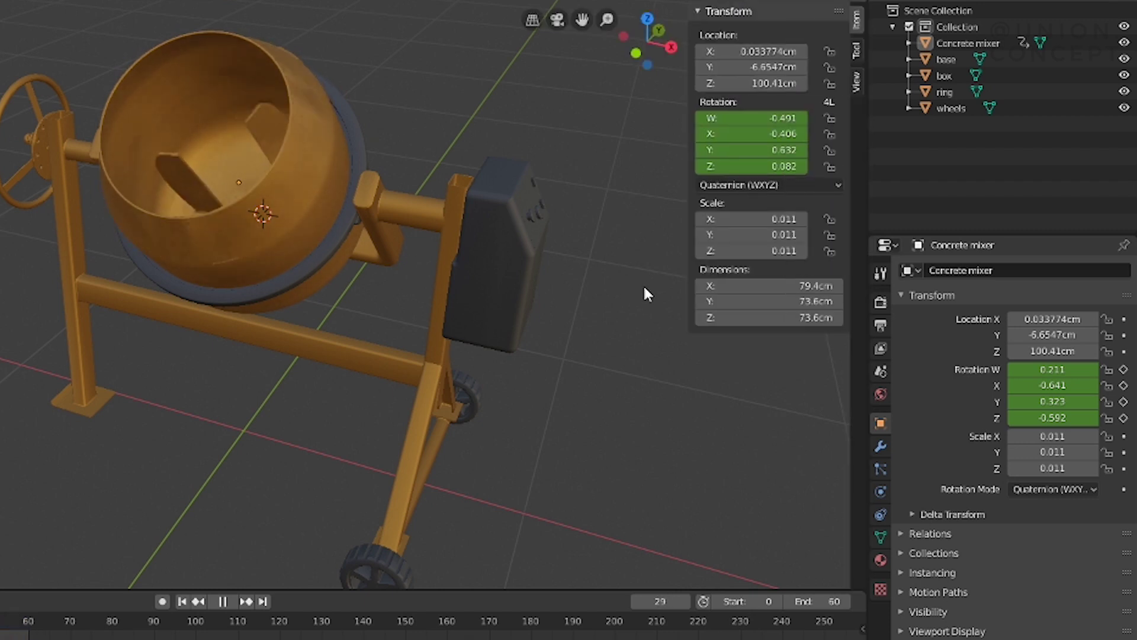
key(n)
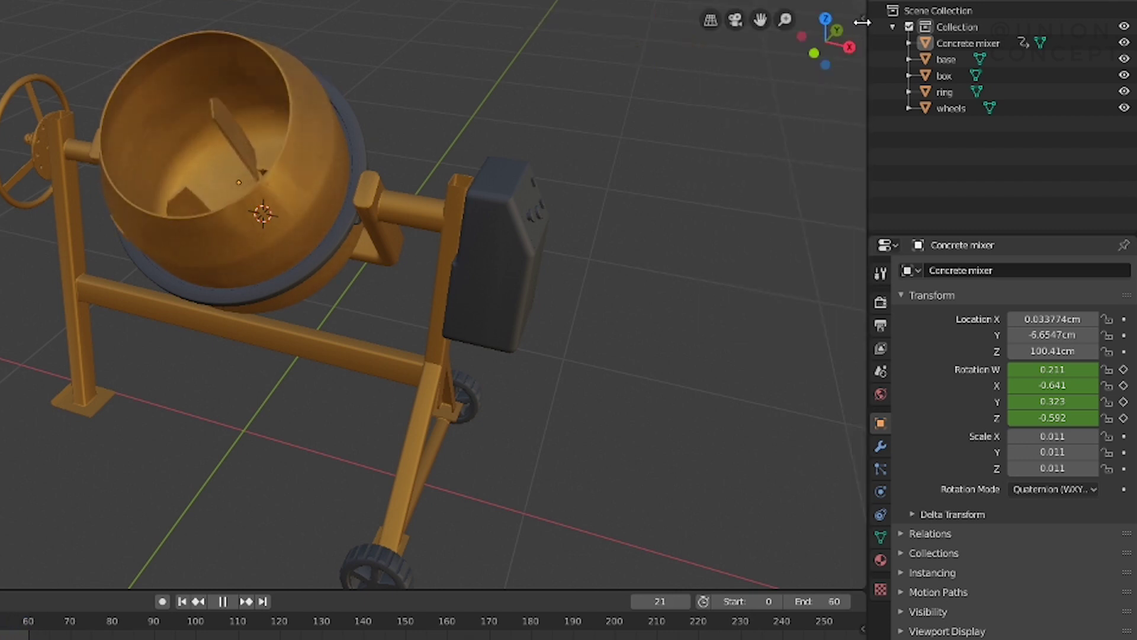
click(862, 19)
click(857, 47)
click(855, 24)
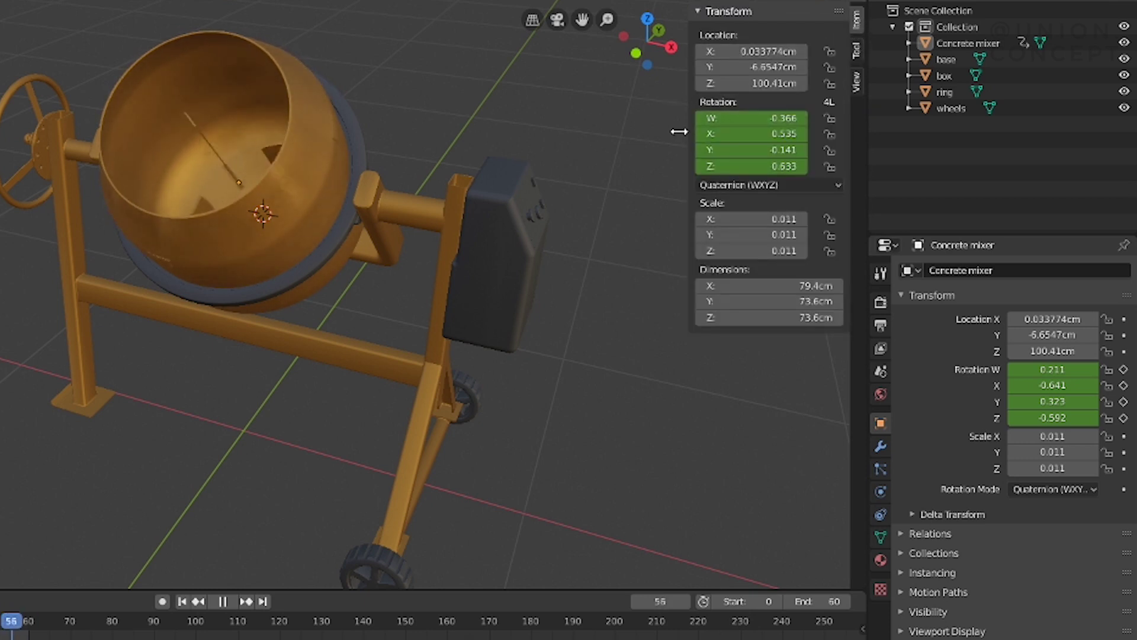
Step: Select the drum, flip its rotation mode to XYZ Euler and back to Quaternion, and play the animation
click(310, 195)
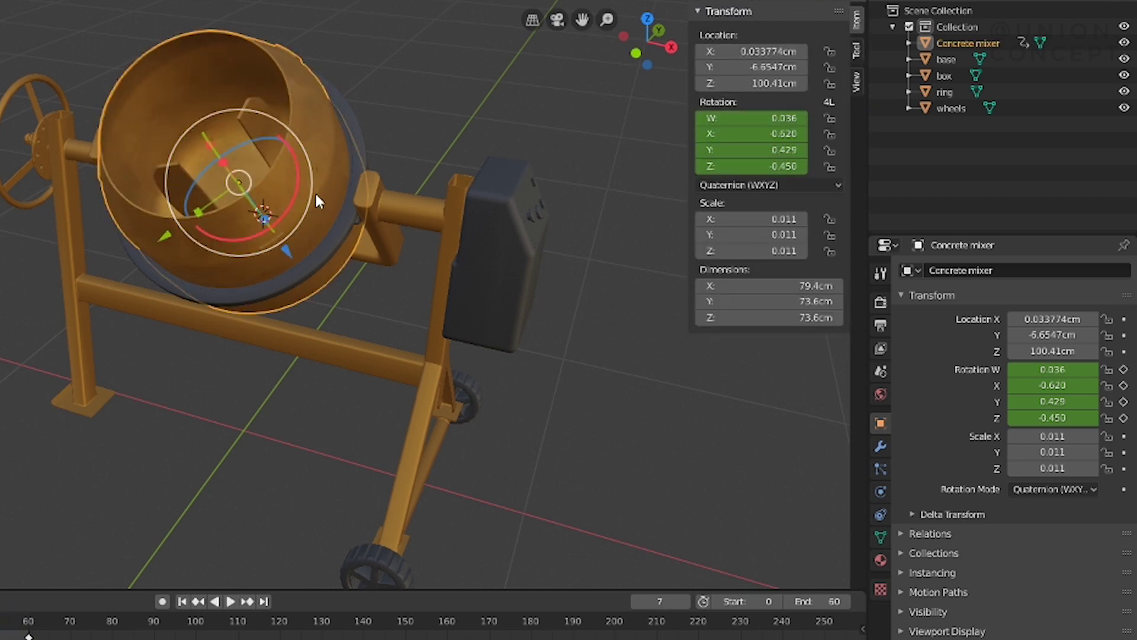
click(714, 187)
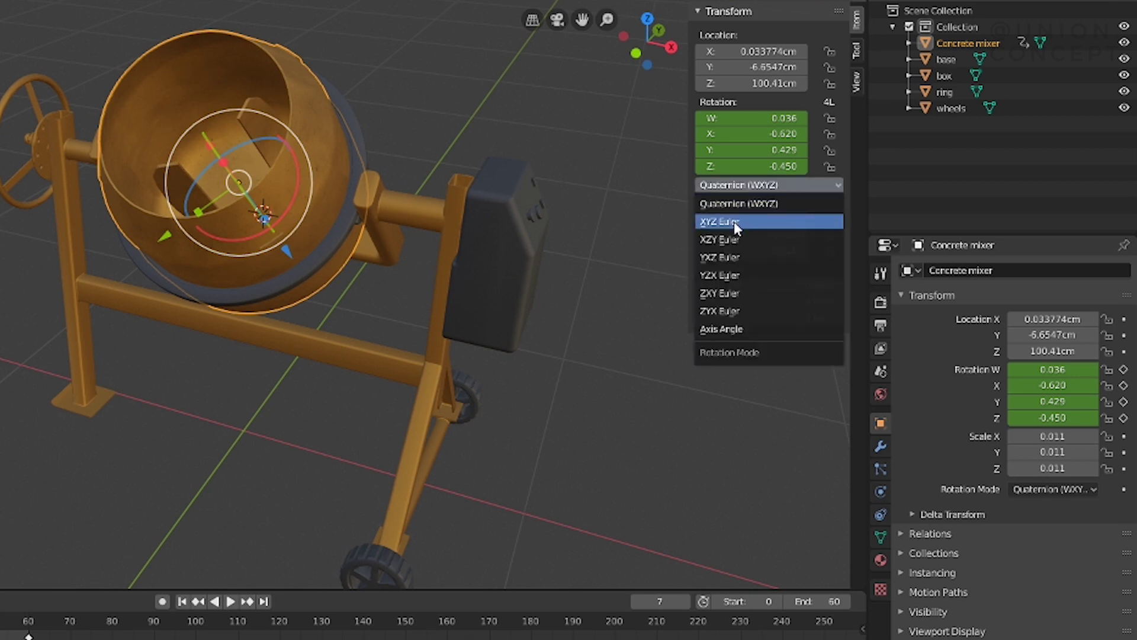
click(733, 222)
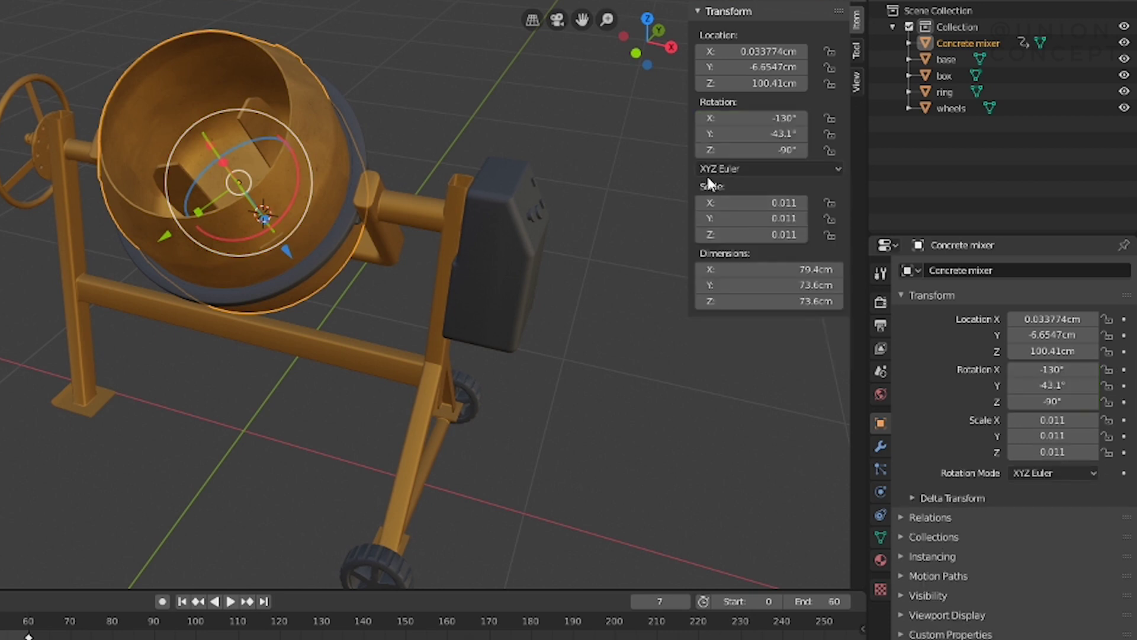
click(743, 170)
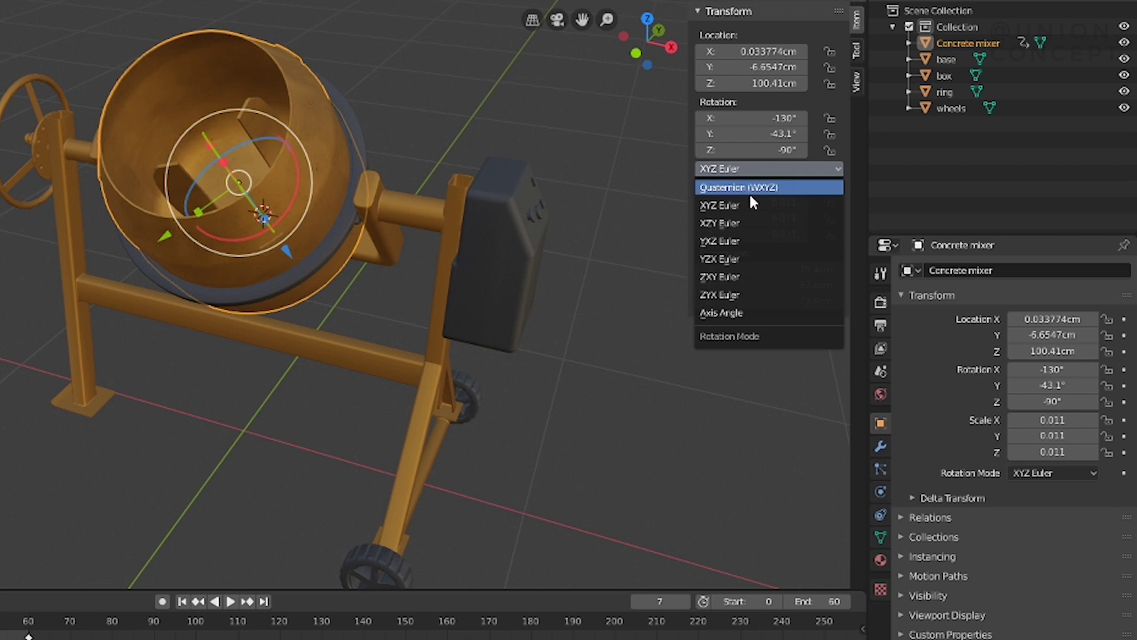
click(750, 188)
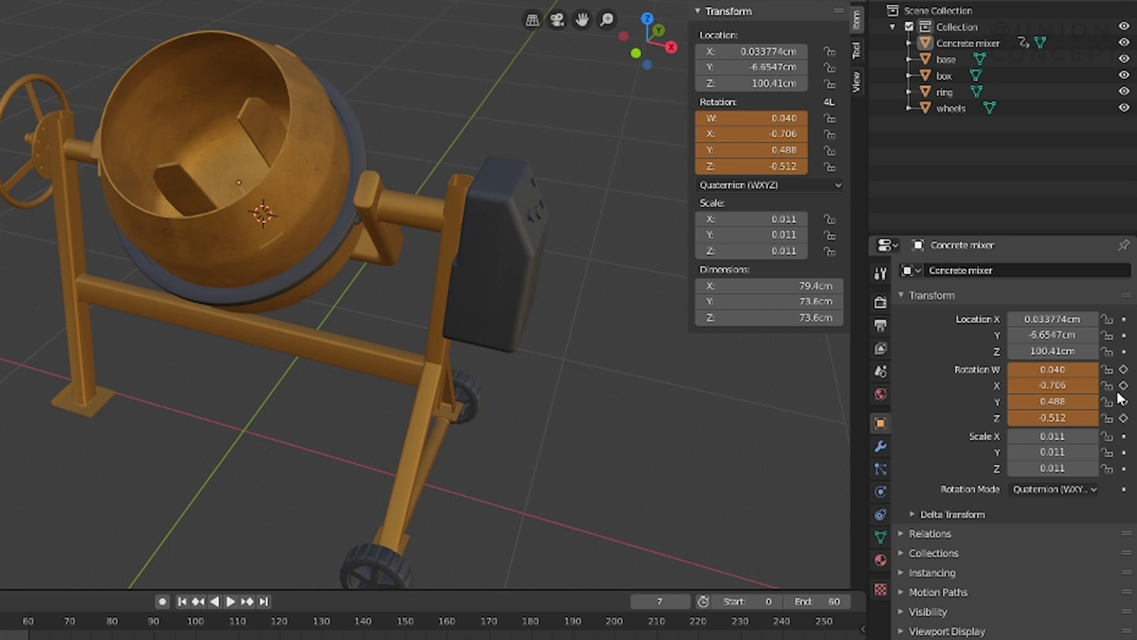
key(space)
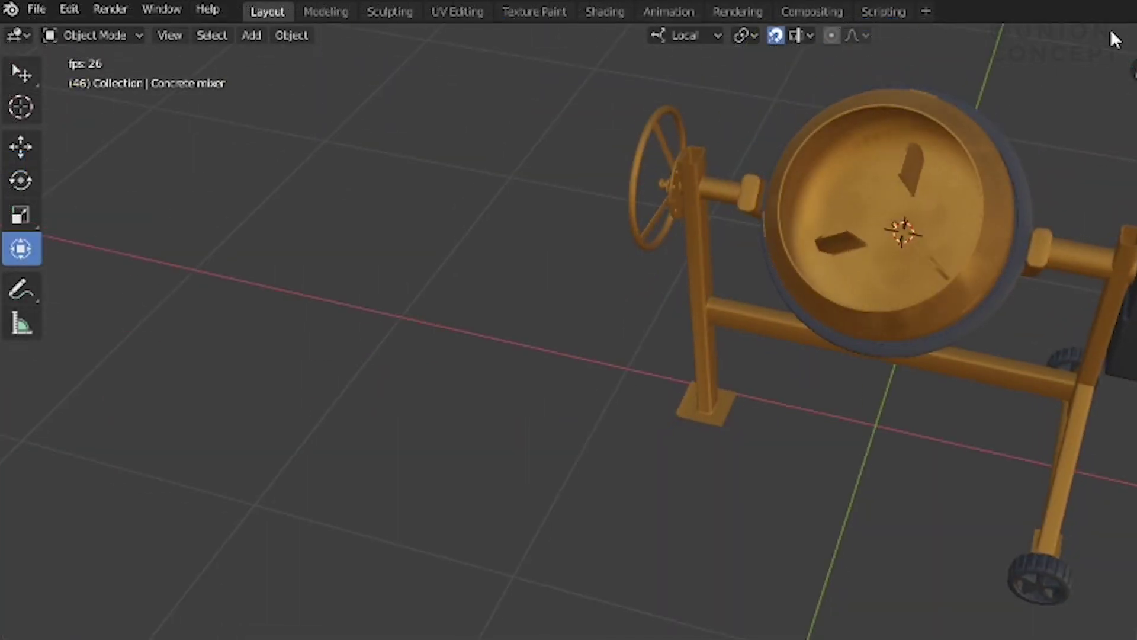
click(39, 8)
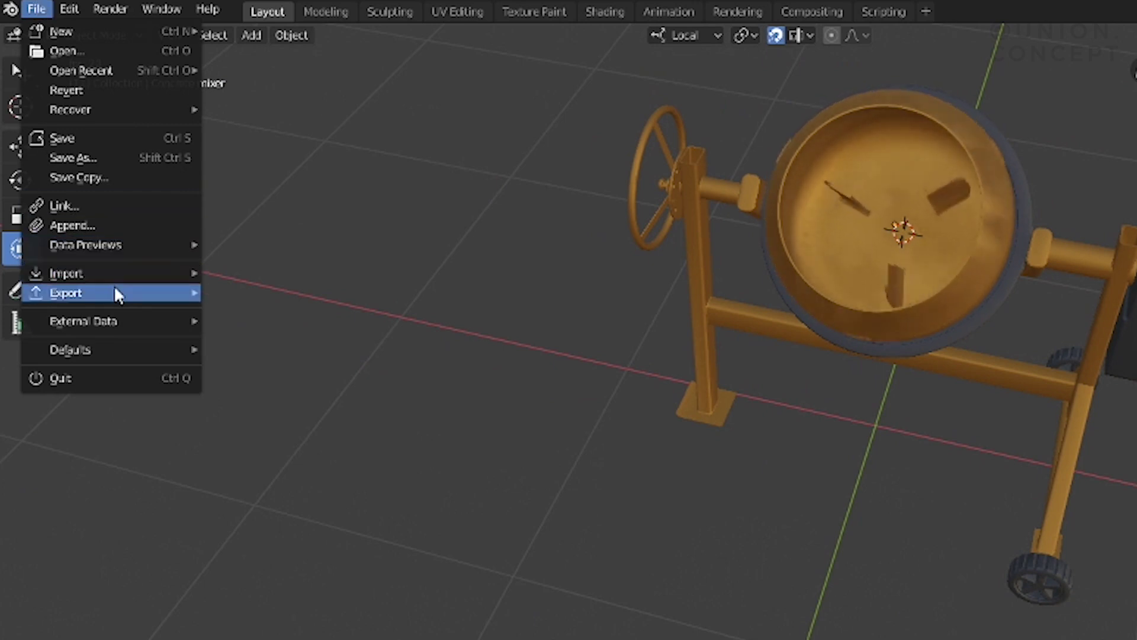
mouse_move(65, 292)
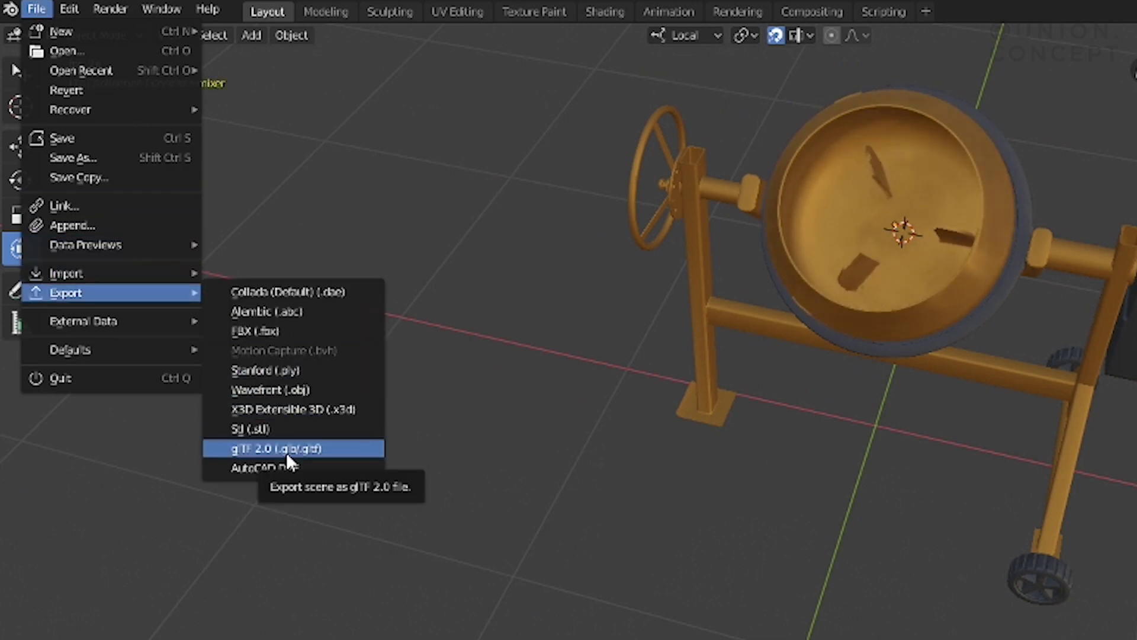
Step: Export the scene as glTF 2.0 named Betoneira_quaternion_2
click(293, 448)
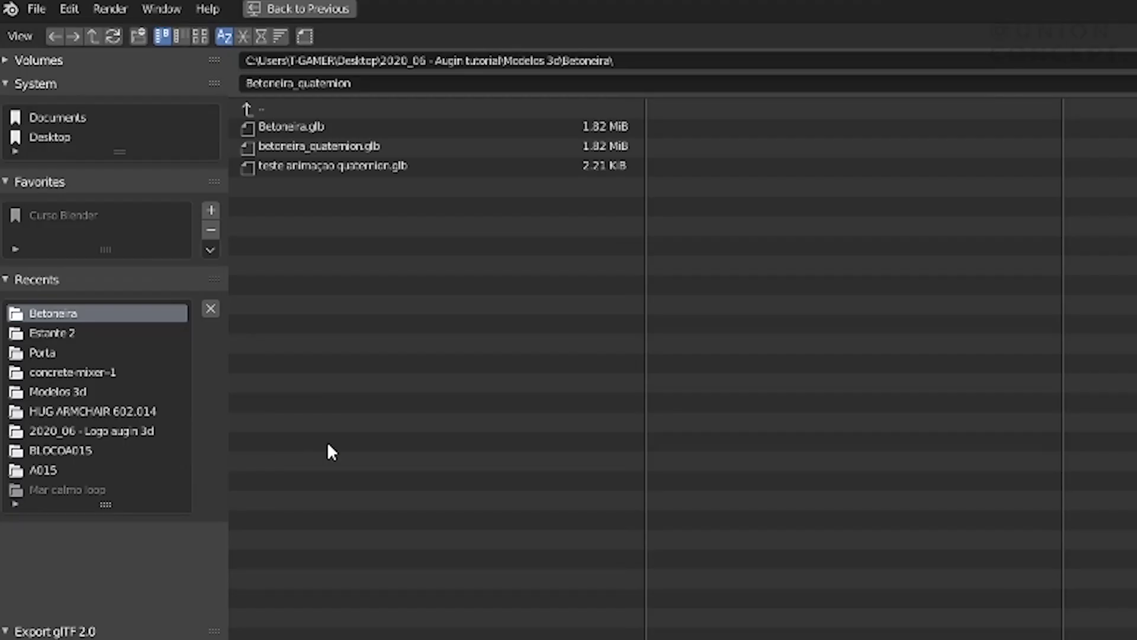
key(Return)
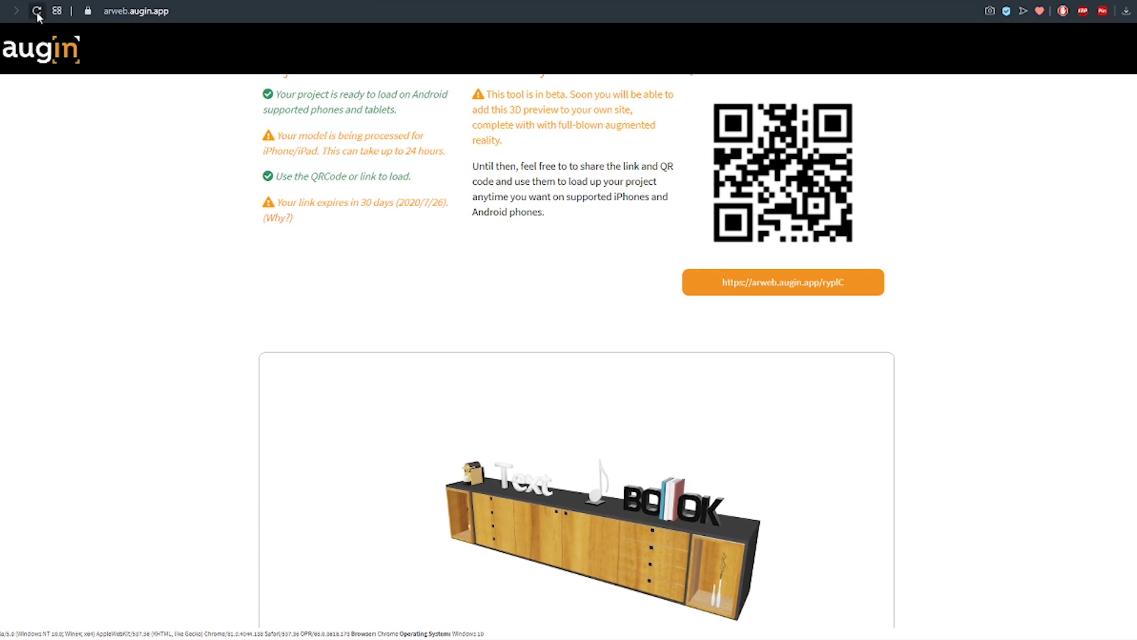
Step: Reload Augin and pick Betoneira_quaternion_2 as the model file to upload
click(37, 12)
click(305, 346)
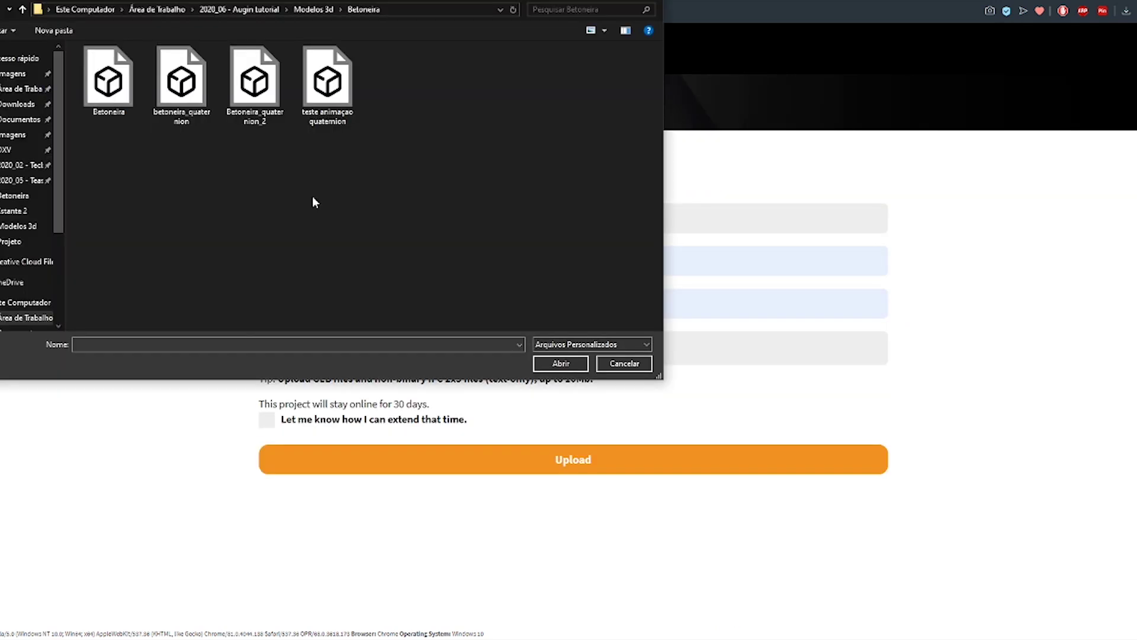
click(277, 123)
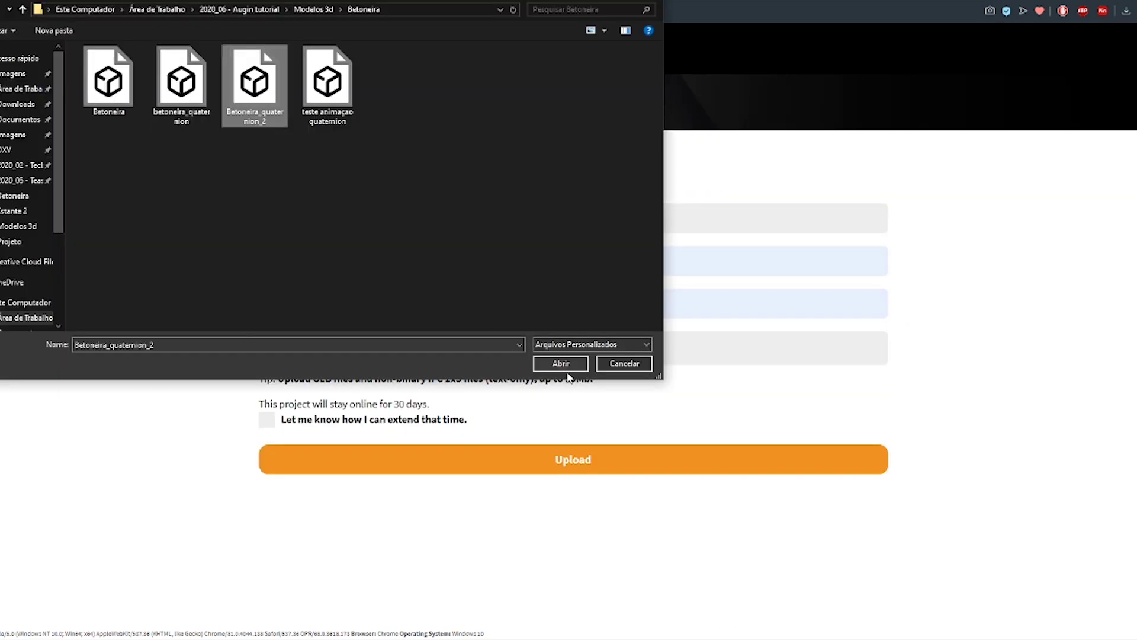
click(561, 363)
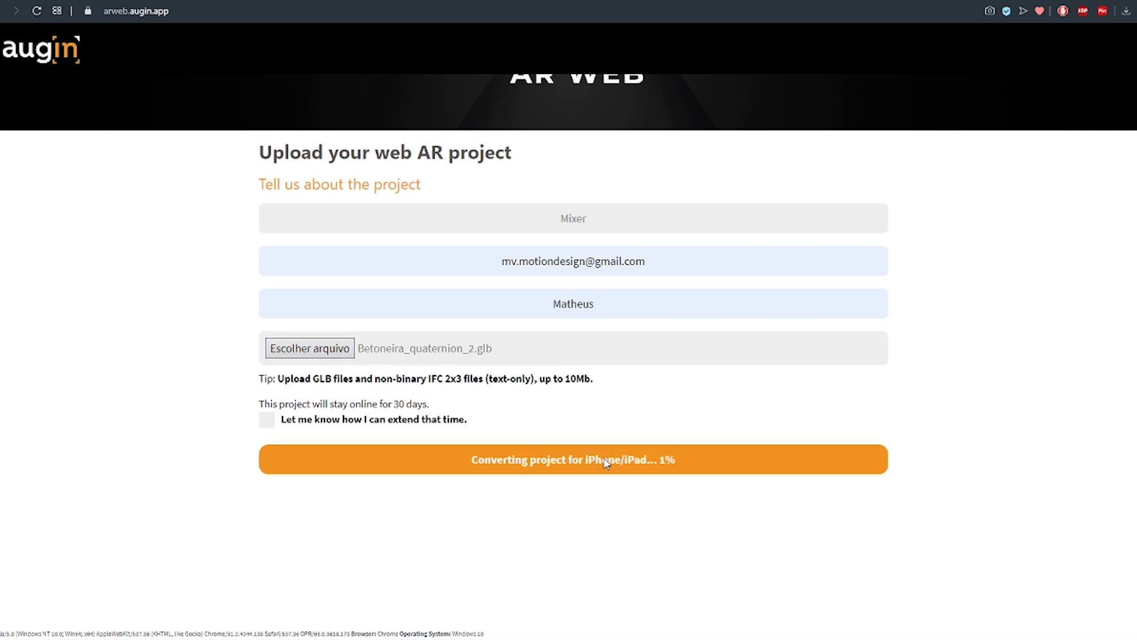
Step: Scroll to the Mixer project results and rotate the uploaded mixer's 3D preview
scroll(1028, 355, up, 4)
scroll(1031, 355, up, 2)
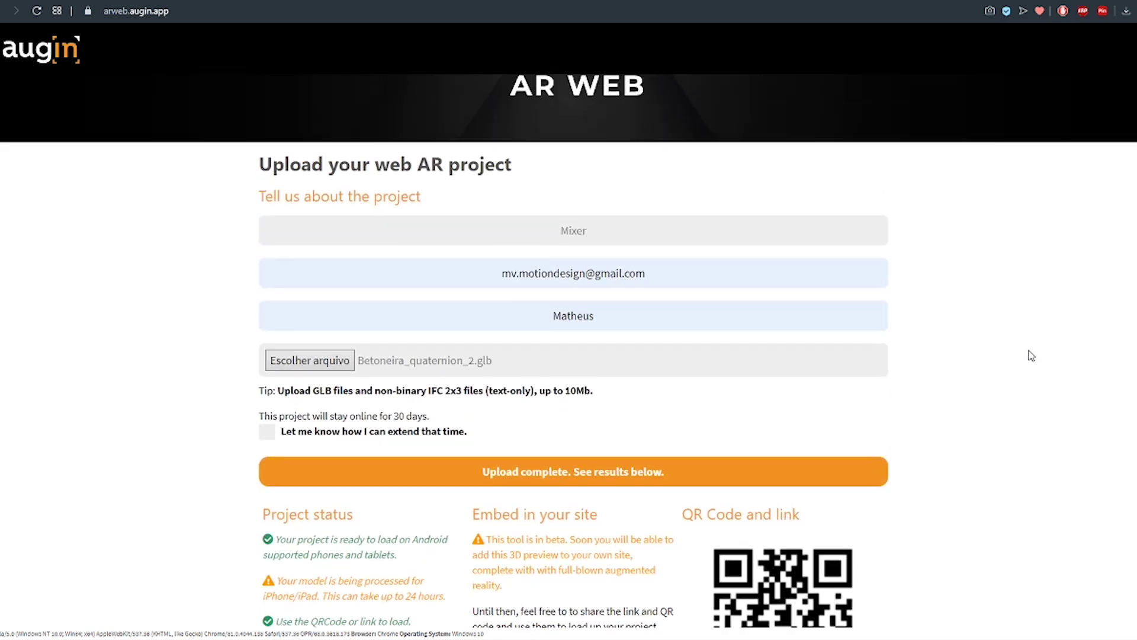
scroll(1028, 353, down, 5)
scroll(1013, 358, down, 3)
mouse_move(718, 419)
mouse_down()
mouse_move(448, 458)
mouse_move(464, 475)
mouse_move(481, 471)
mouse_up()
click(838, 224)
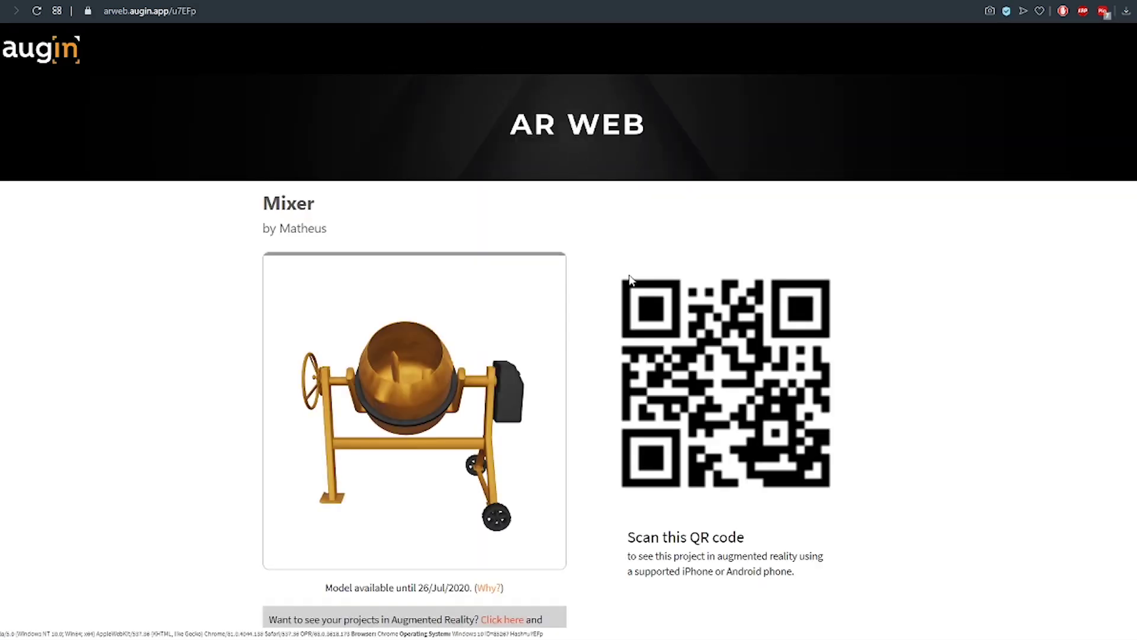
Step: Rotate the Mixer project's preview to show the motor side and the drum opening
mouse_move(551, 330)
mouse_down()
mouse_move(448, 375)
mouse_move(491, 455)
mouse_up()
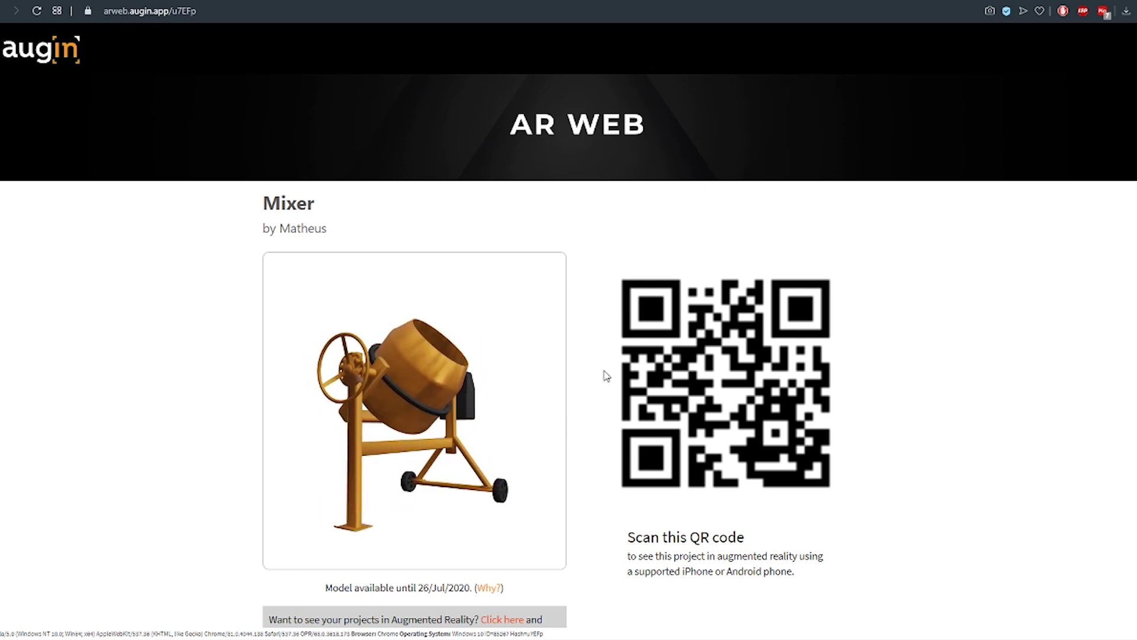
drag(551, 379, 427, 504)
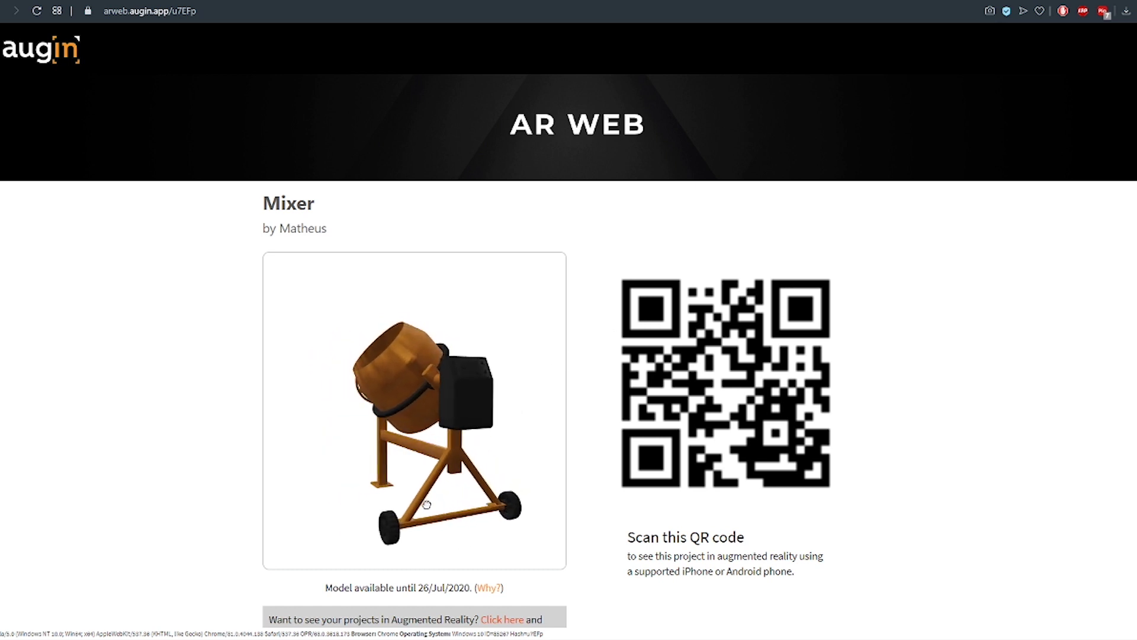